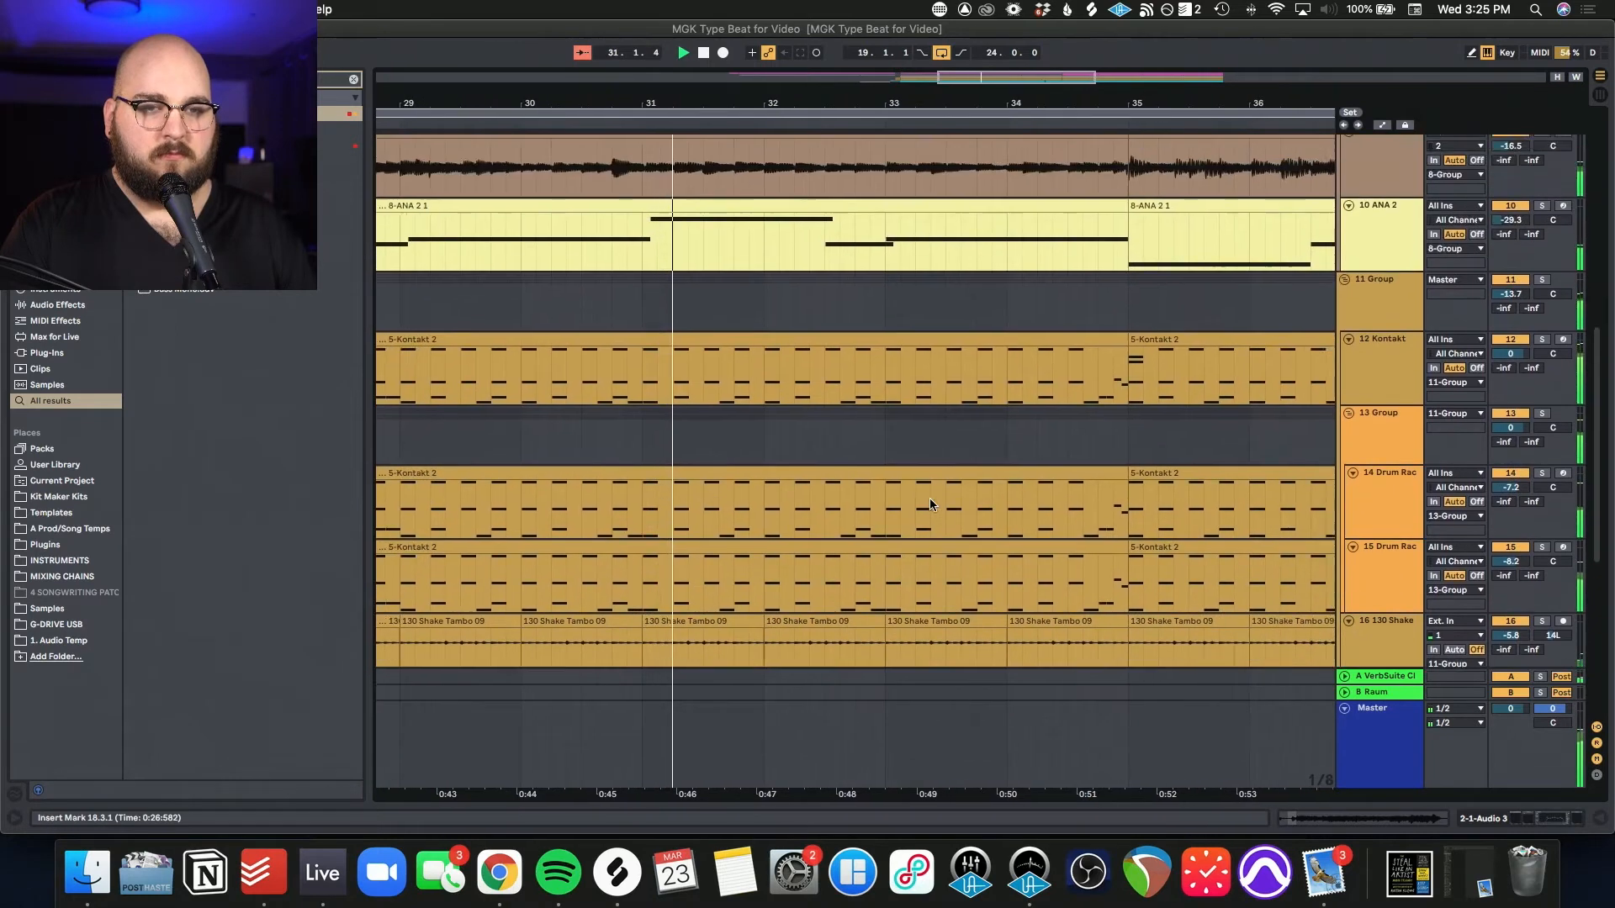
Step: Look over the guitar, synth, Kontakt and drum tracks of the arrangement while the beat plays through its last section
{"action": "scroll", "coordinate": [930, 504], "scroll_direction": "up", "scroll_amount": 5}
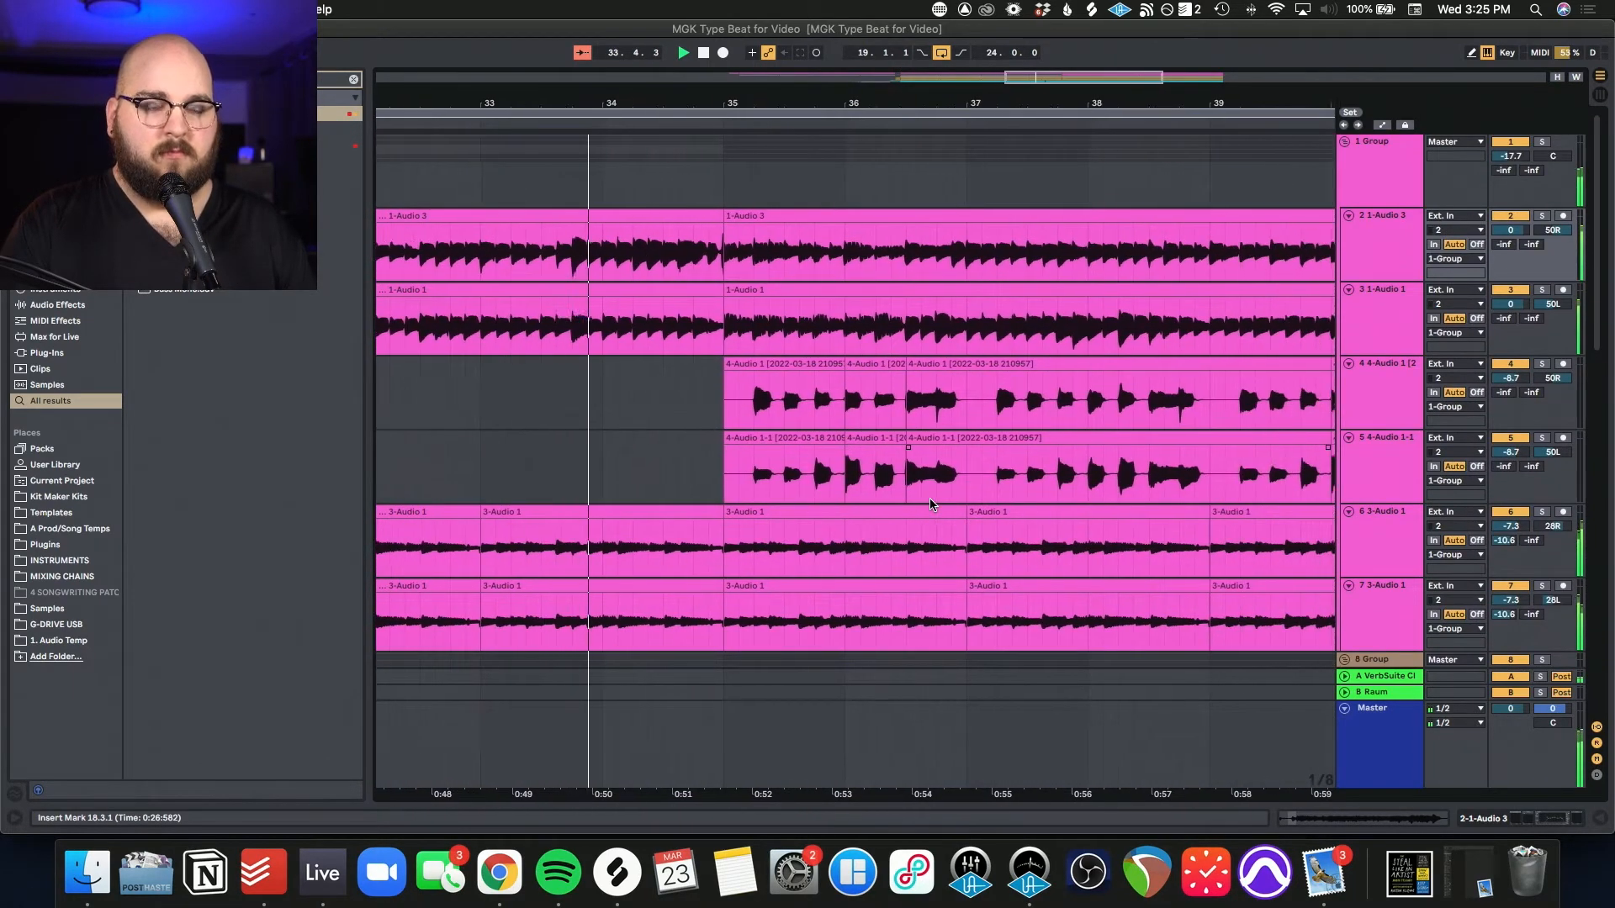
{"action": "scroll", "coordinate": [931, 504], "scroll_direction": "down", "scroll_amount": 2}
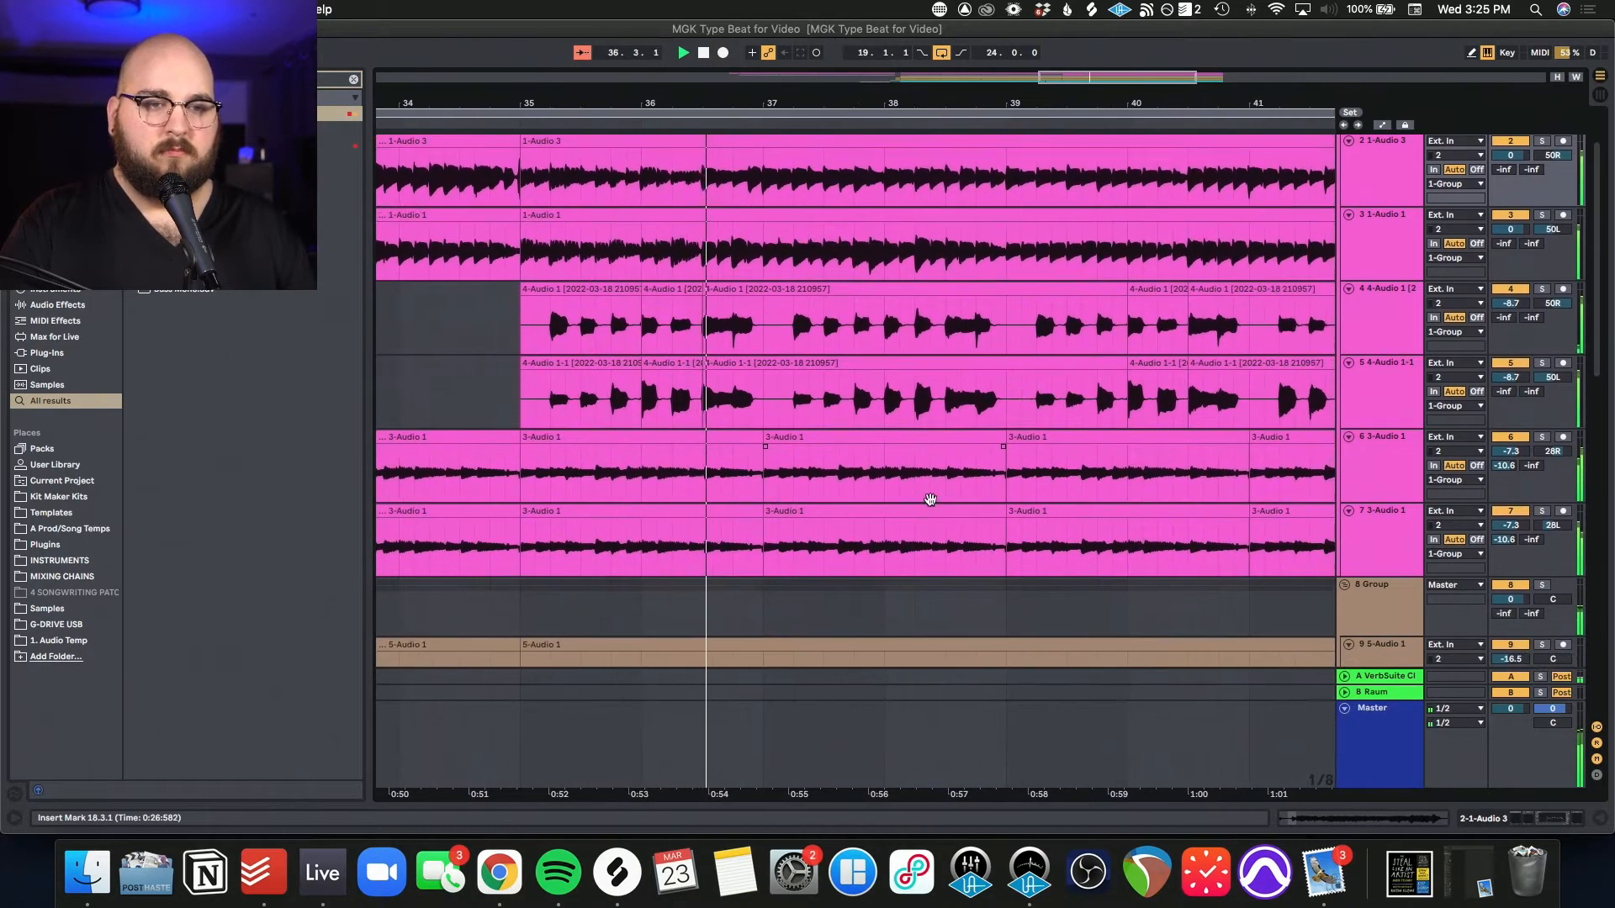
{"action": "scroll", "coordinate": [930, 503], "scroll_direction": "down", "scroll_amount": 3}
{"action": "scroll", "coordinate": [930, 504], "scroll_direction": "down", "scroll_amount": 15}
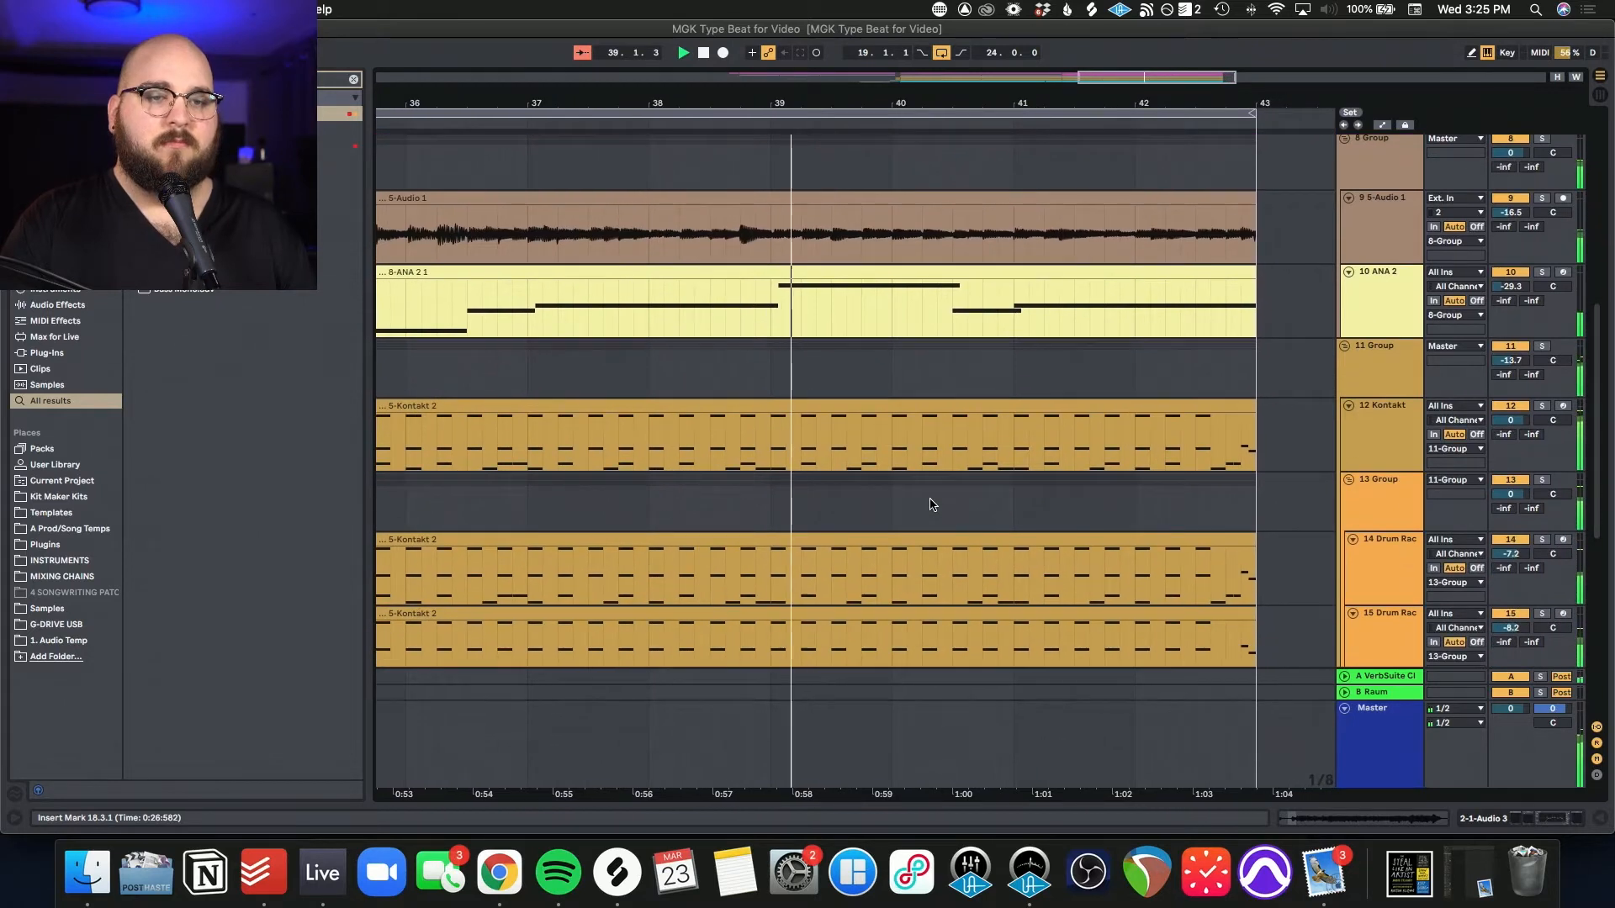
{"action": "scroll", "coordinate": [930, 504], "scroll_direction": "up", "scroll_amount": 7}
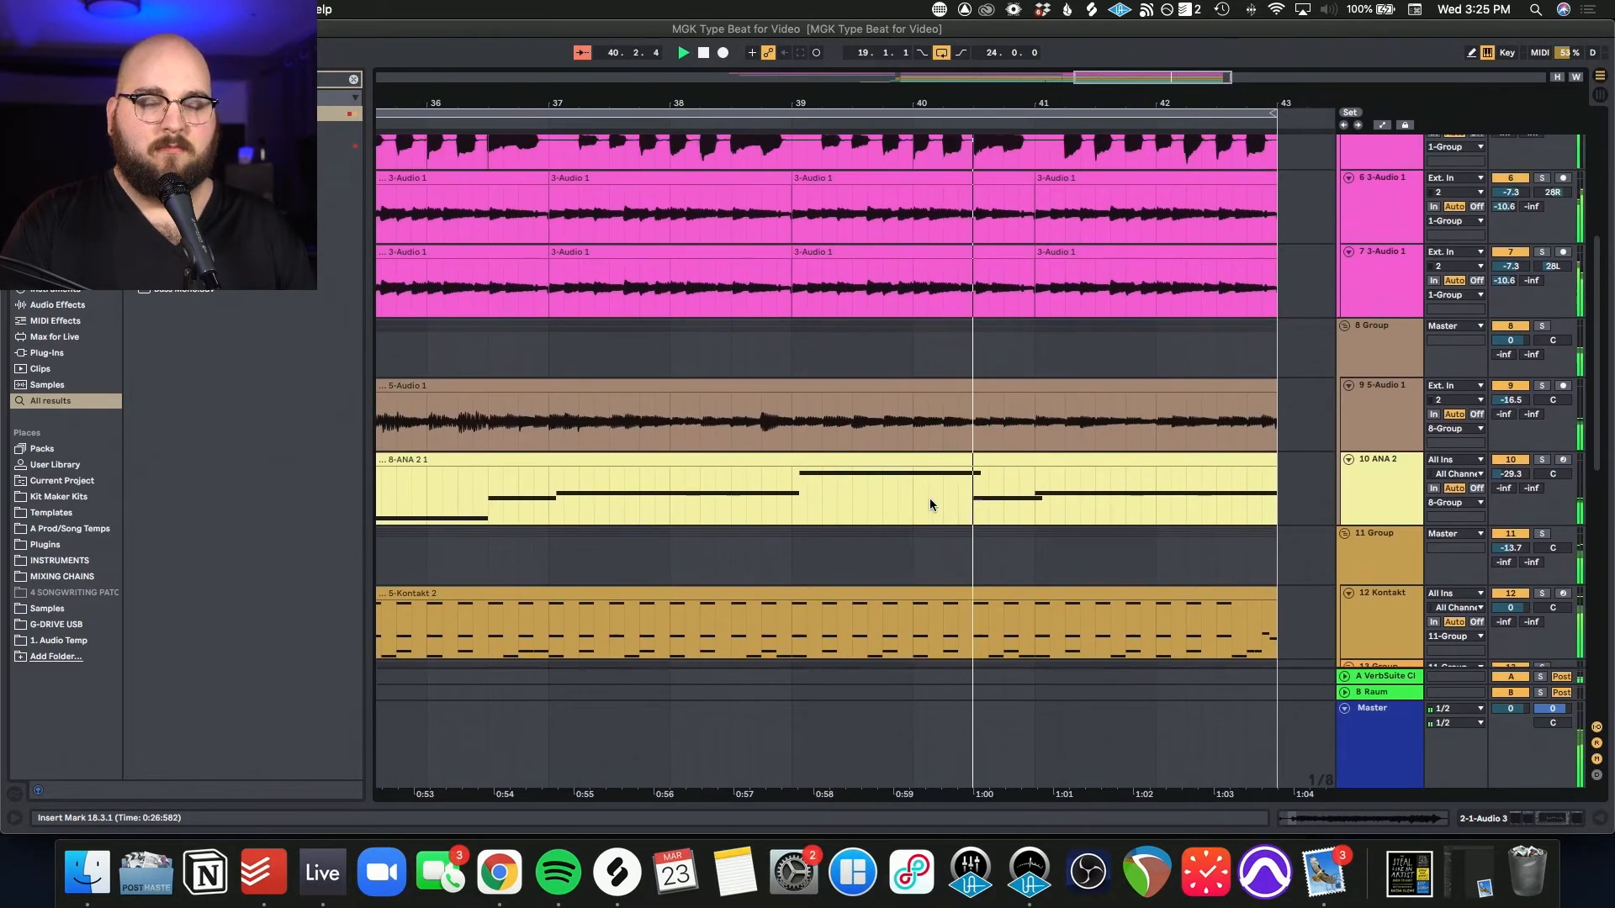
{"action": "scroll", "coordinate": [931, 504], "scroll_direction": "up", "scroll_amount": 12}
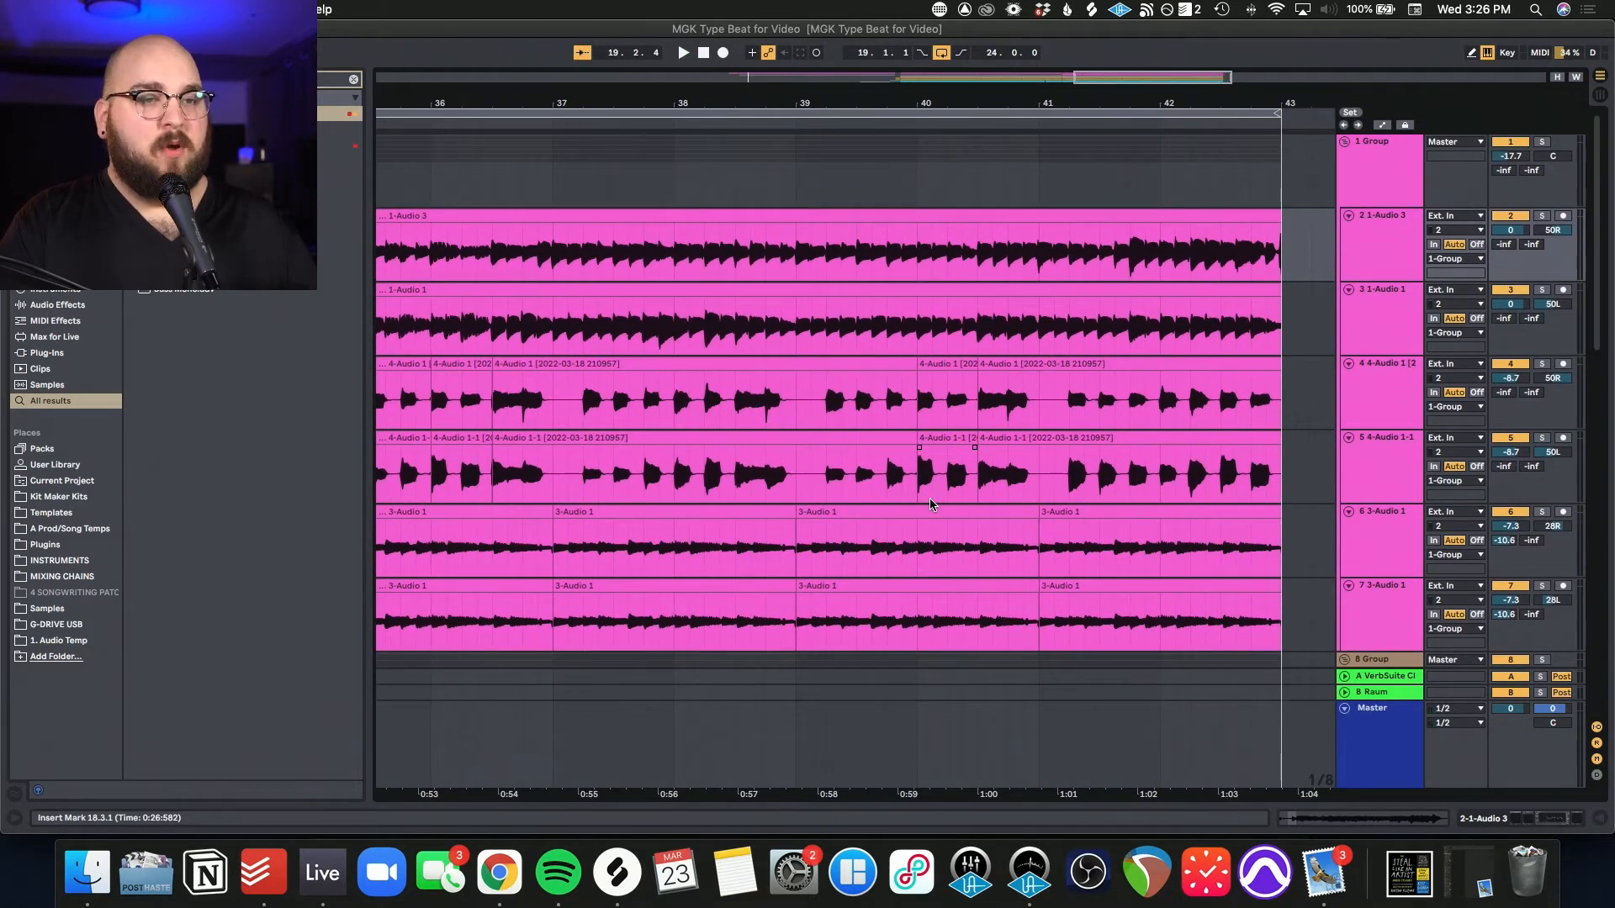
Step: Solo guitar tracks 2 and 3 and play them from bar 19
{"action": "scroll", "coordinate": [930, 504], "scroll_direction": "left", "scroll_amount": 10}
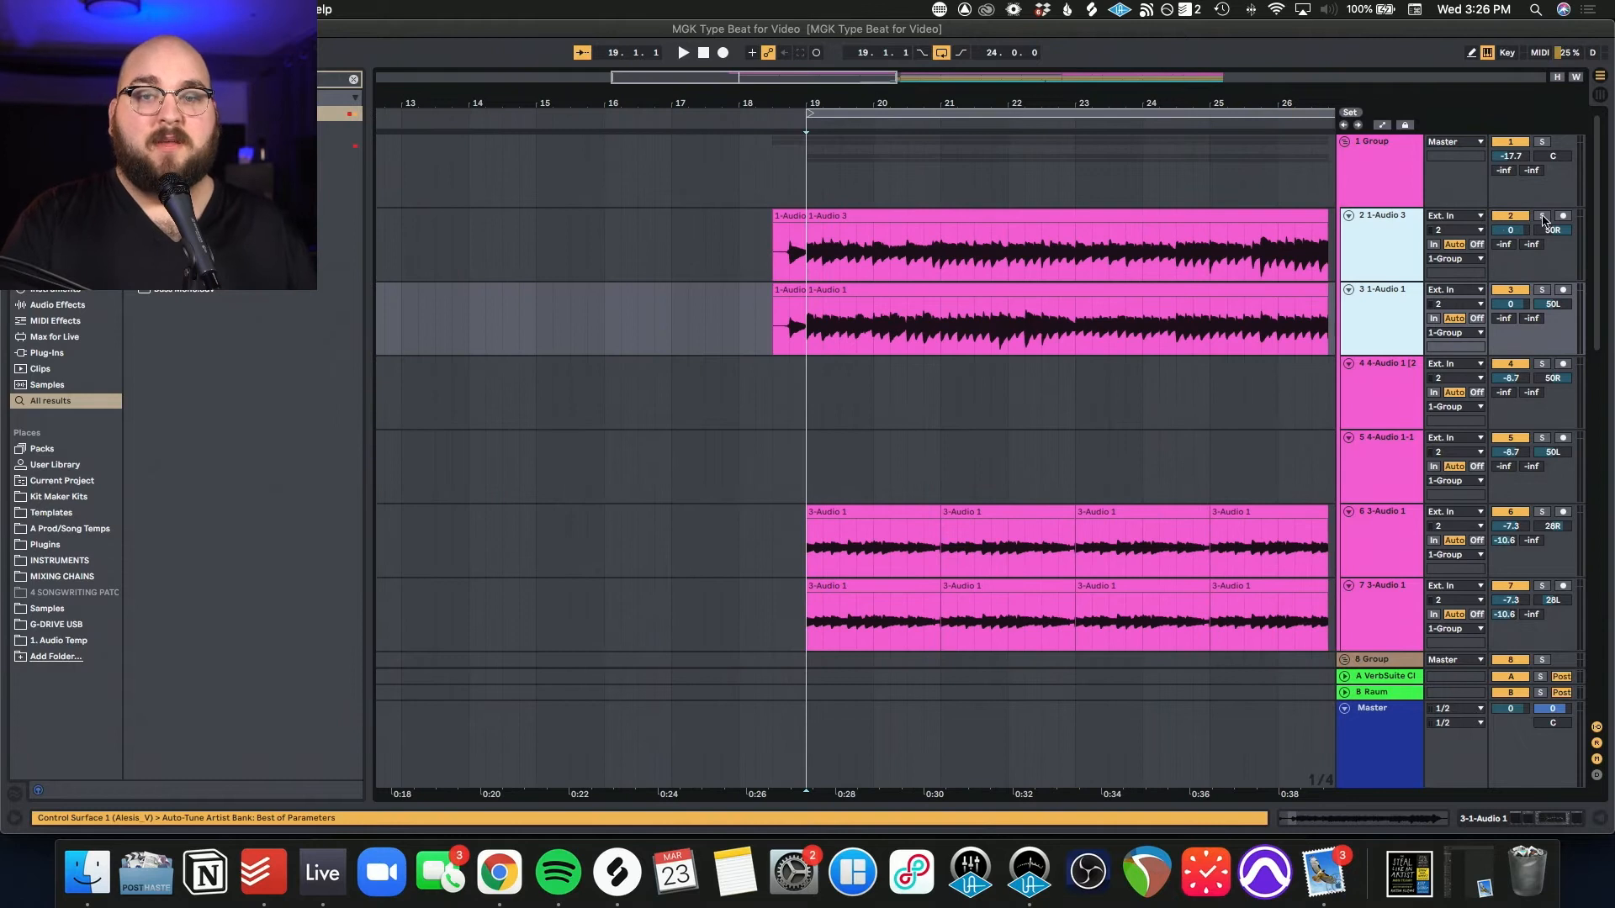
{"action": "left_click", "coordinate": [1543, 217]}
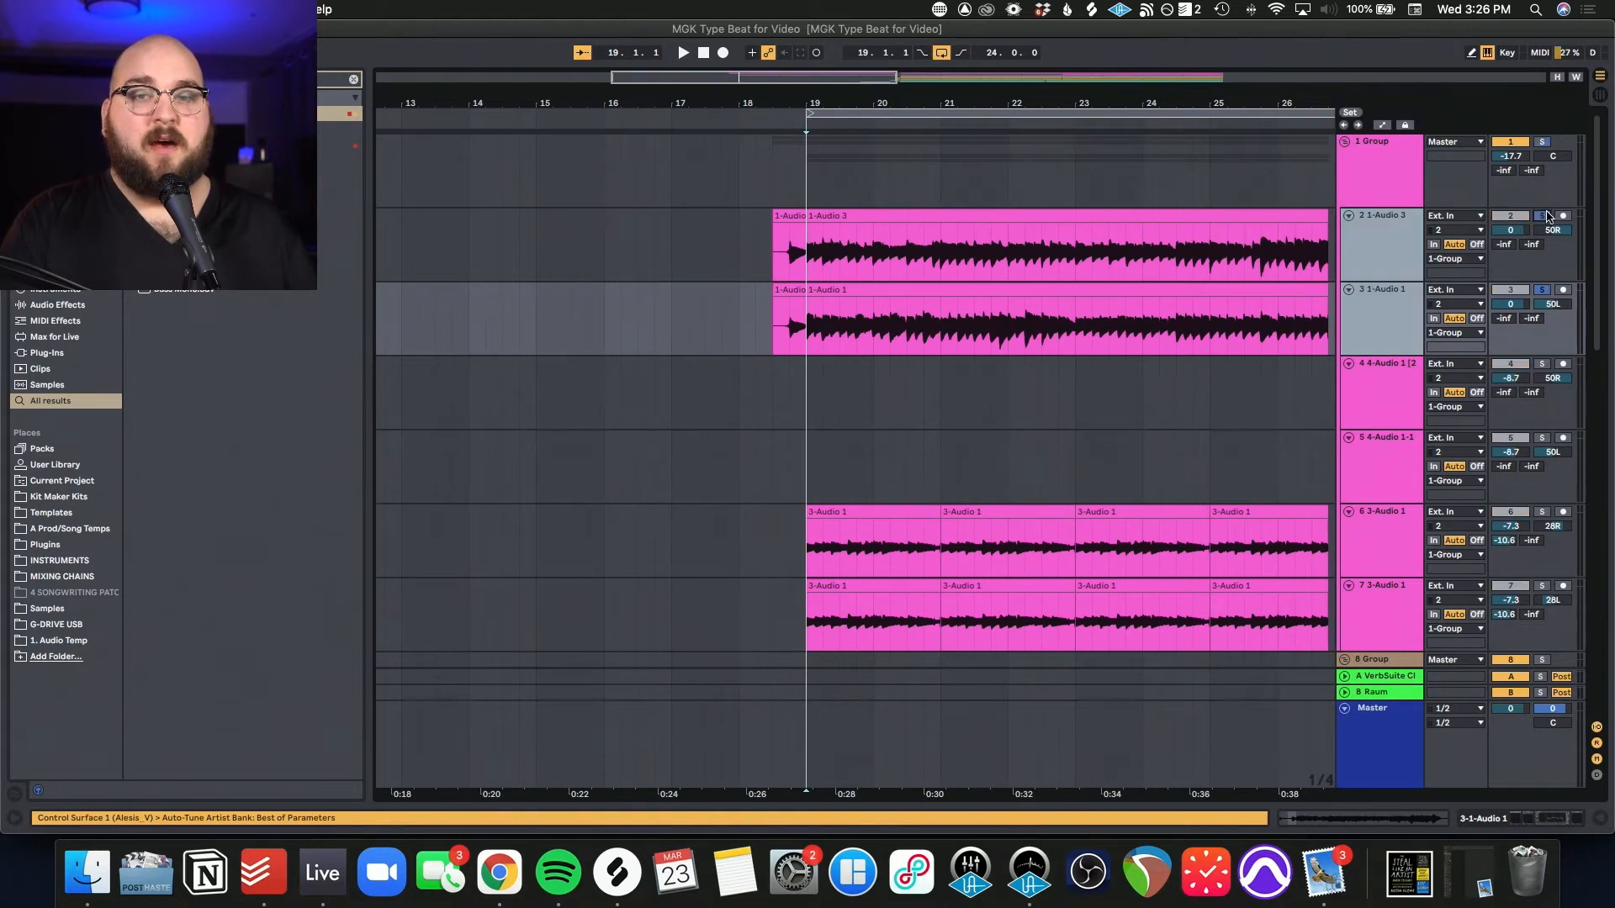
{"action": "left_click", "coordinate": [812, 257]}
{"action": "key", "text": "space"}
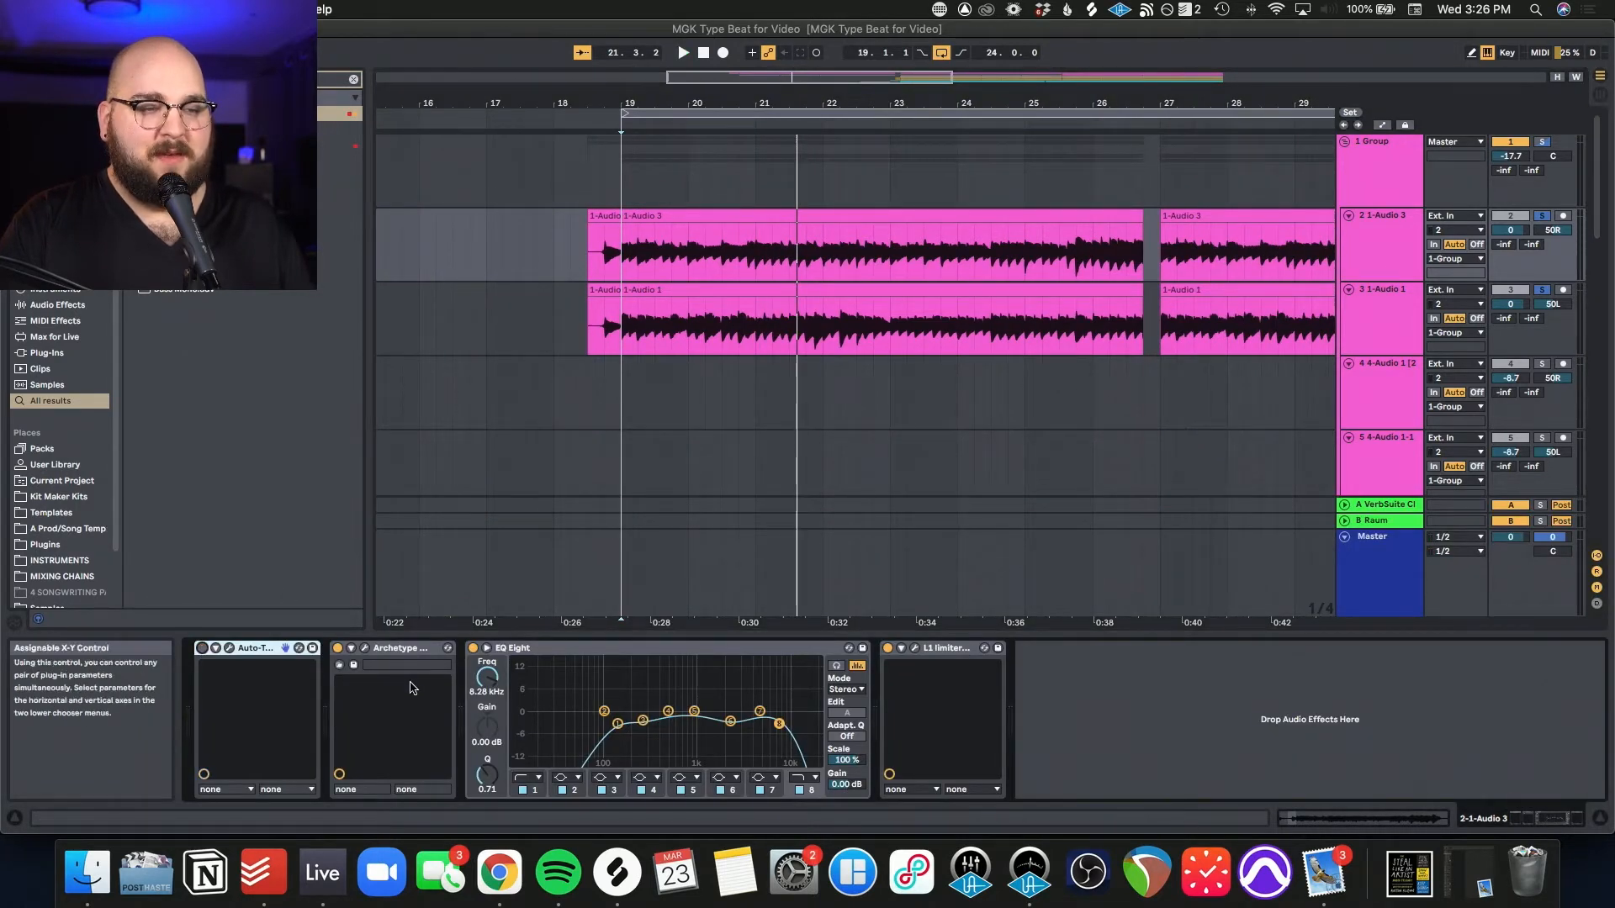
Step: Audition track 2 while examining its Archetype Gojira amp and comparing the sound with EQ Eight's band 8 off and on
{"action": "left_click", "coordinate": [364, 648]}
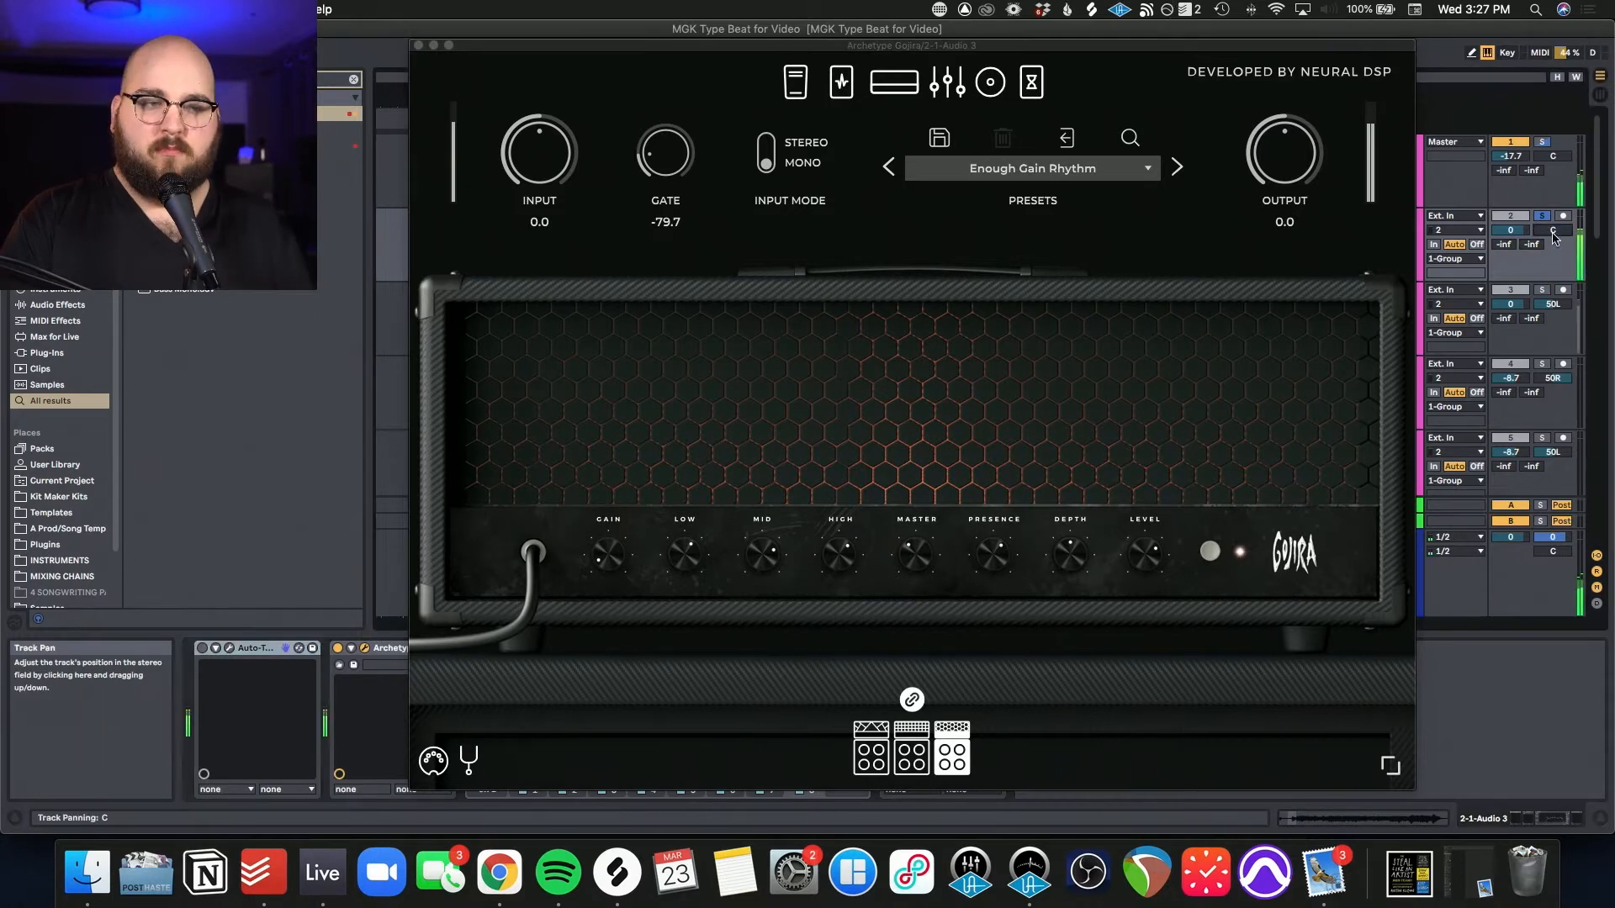
{"action": "left_click", "coordinate": [203, 648]}
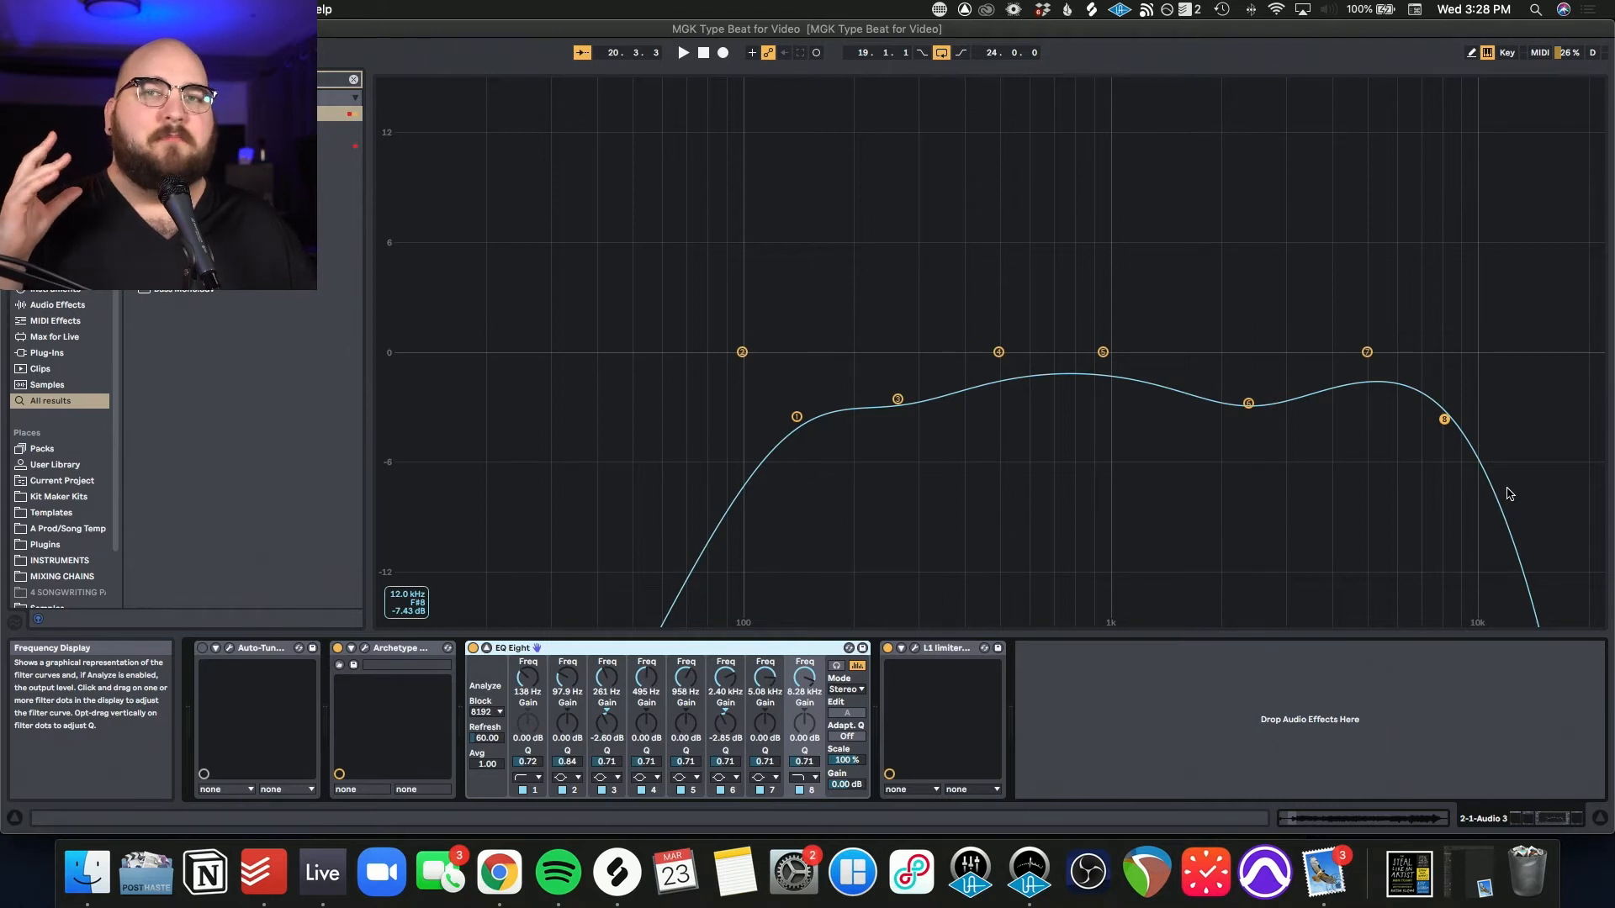
{"action": "left_click", "coordinate": [800, 790]}
{"action": "left_click", "coordinate": [800, 790]}
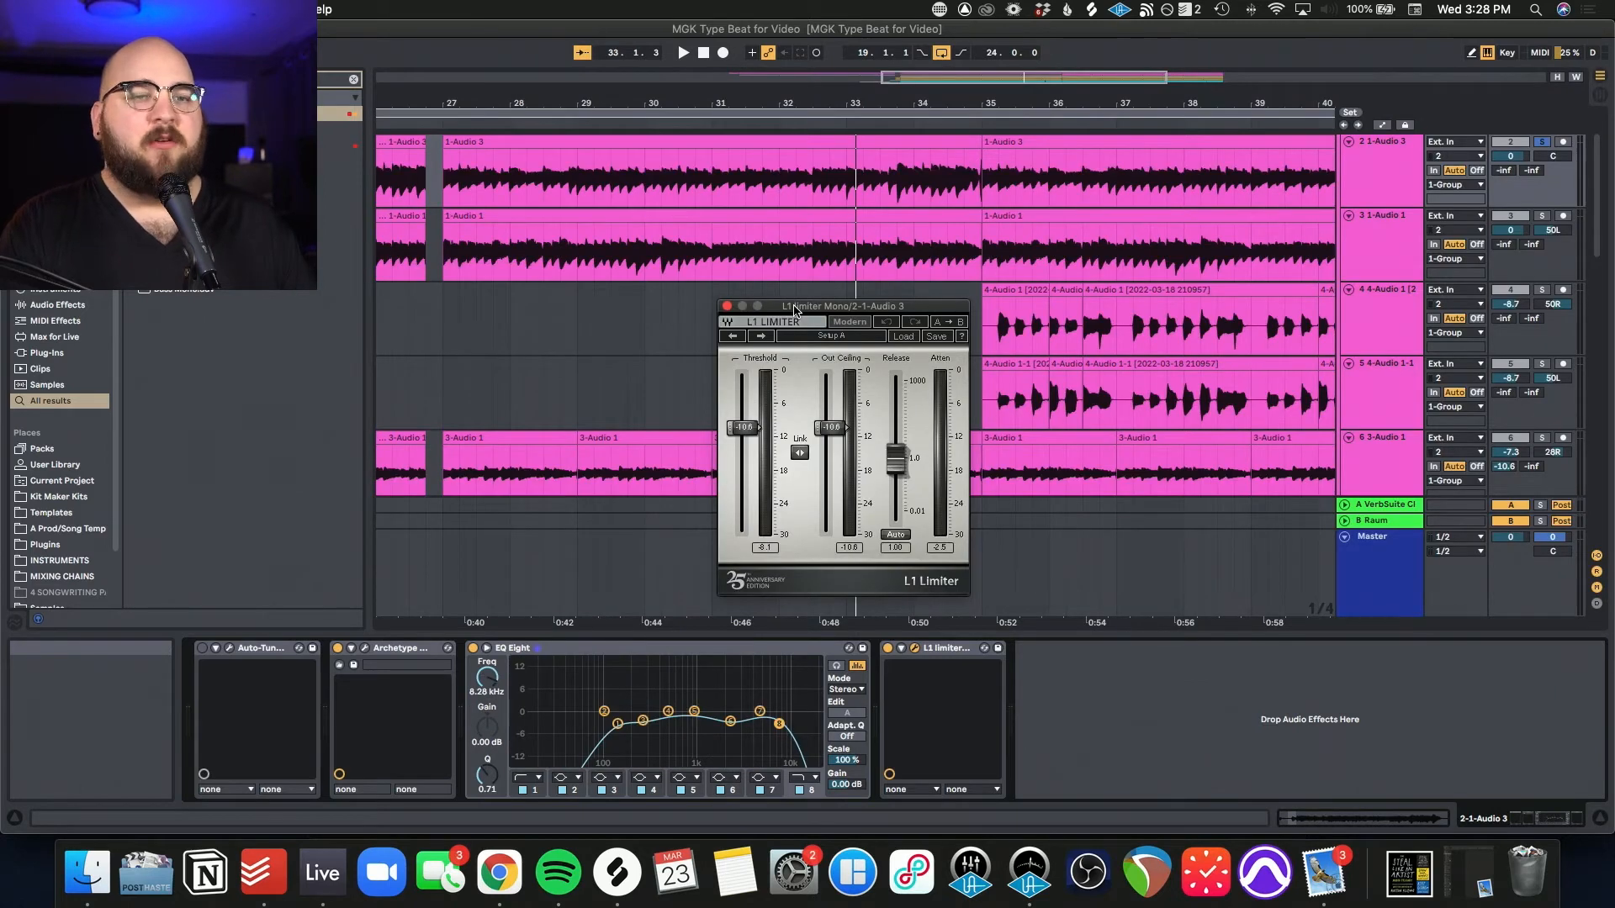
{"action": "key", "text": "space"}
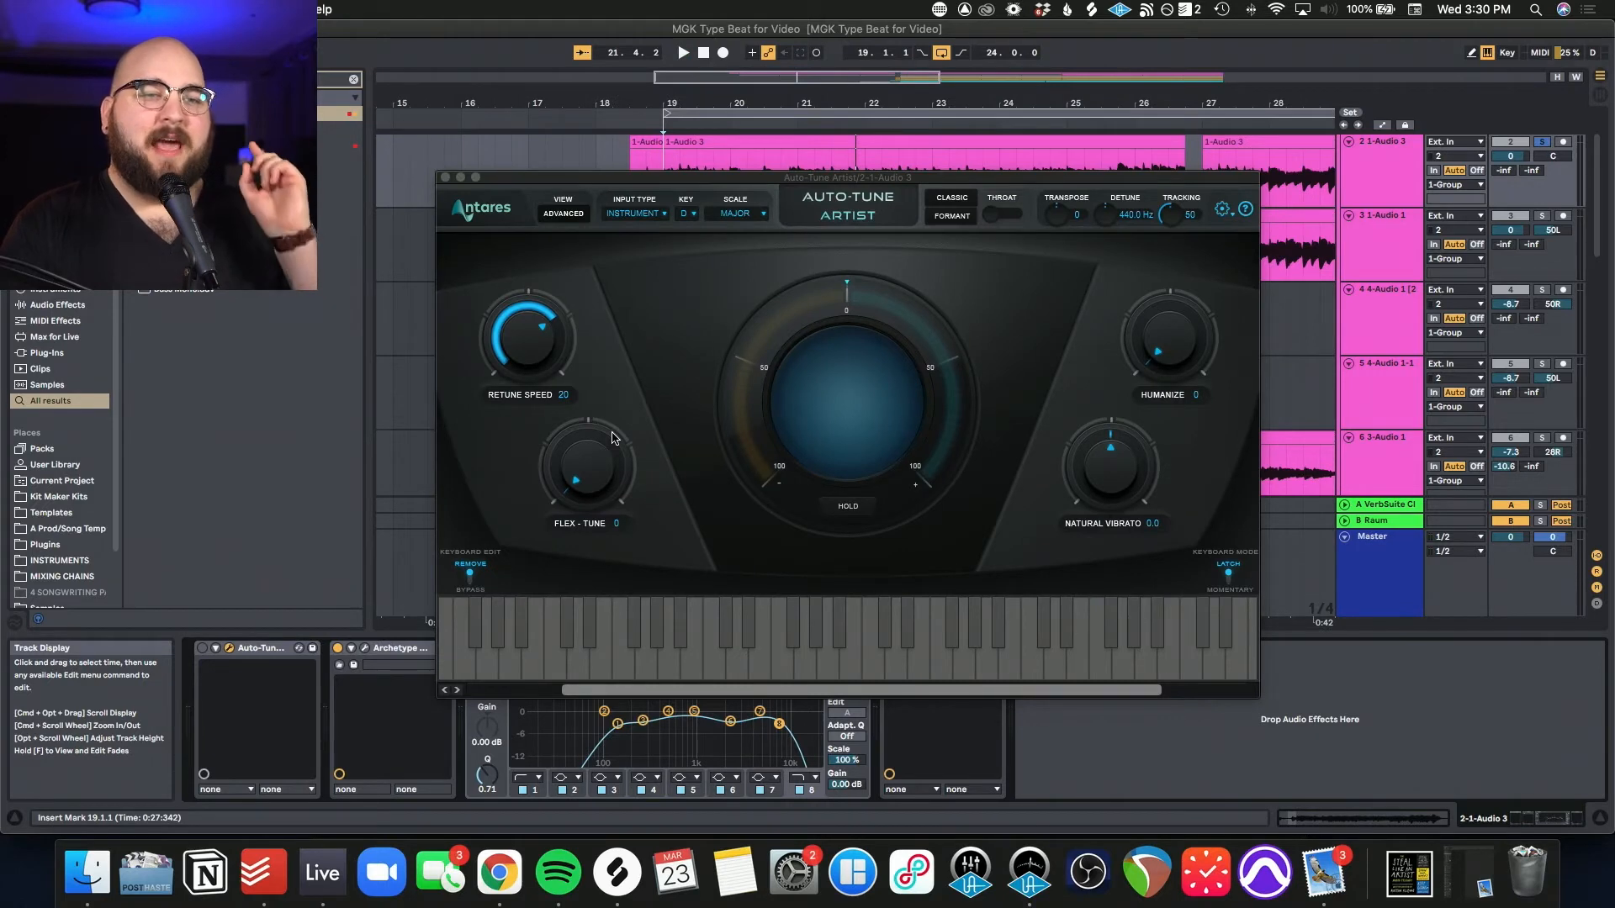
Step: Enable Auto-Tune Artist on track 2 and set its Retune Speed to 31 while playing the guitar from bar 19
{"action": "left_click", "coordinate": [202, 648]}
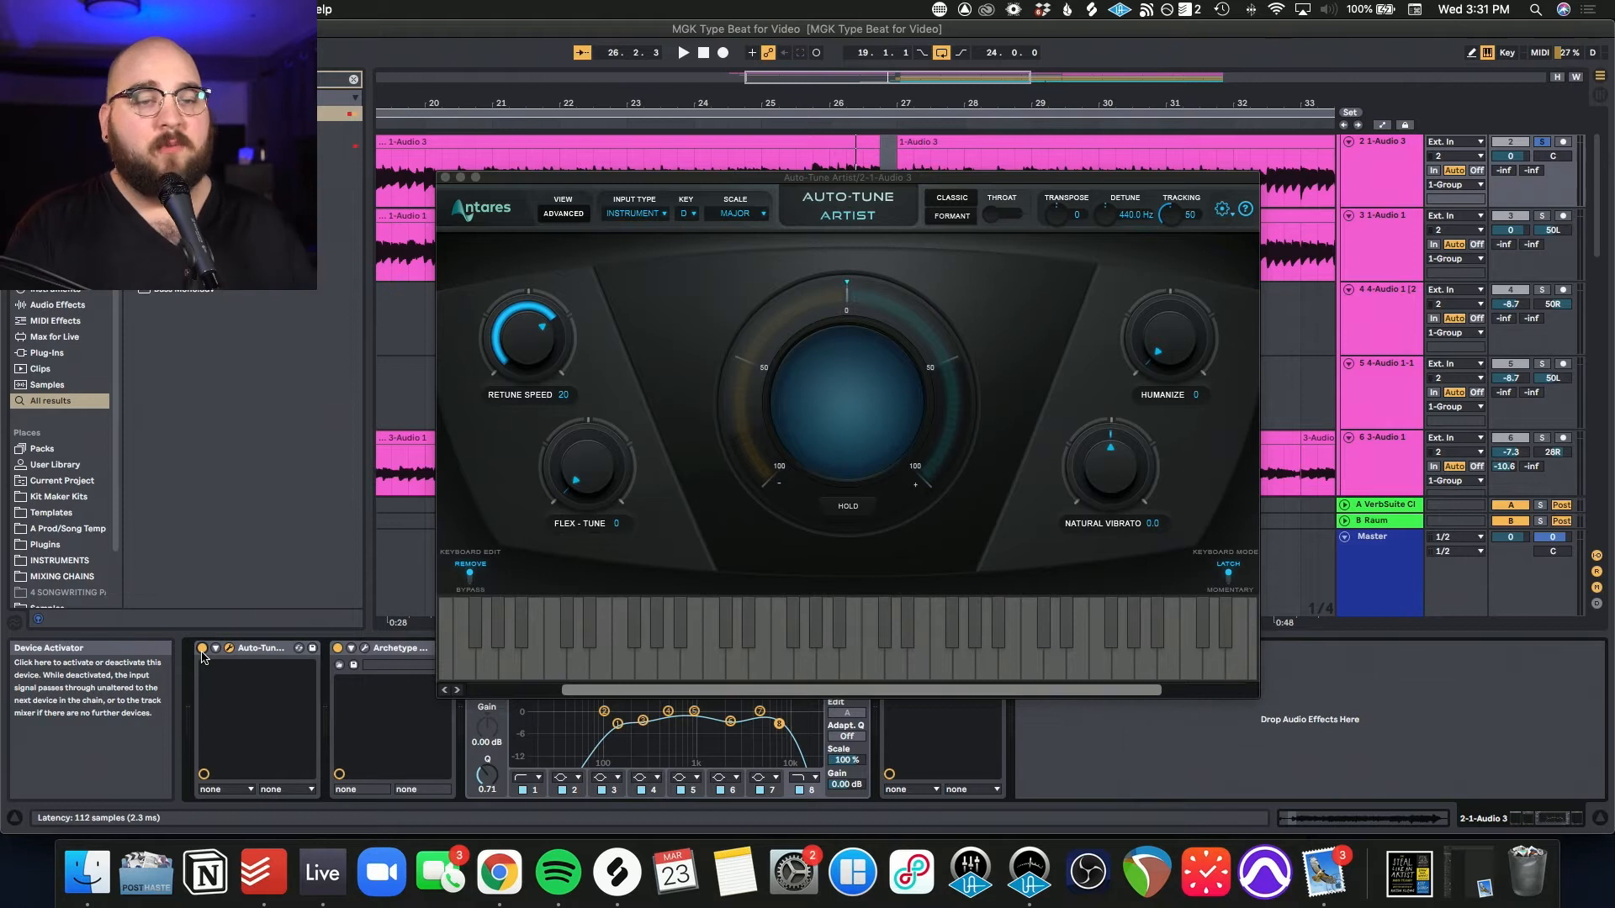
{"action": "left_click", "coordinate": [523, 335]}
{"action": "key", "text": "space"}
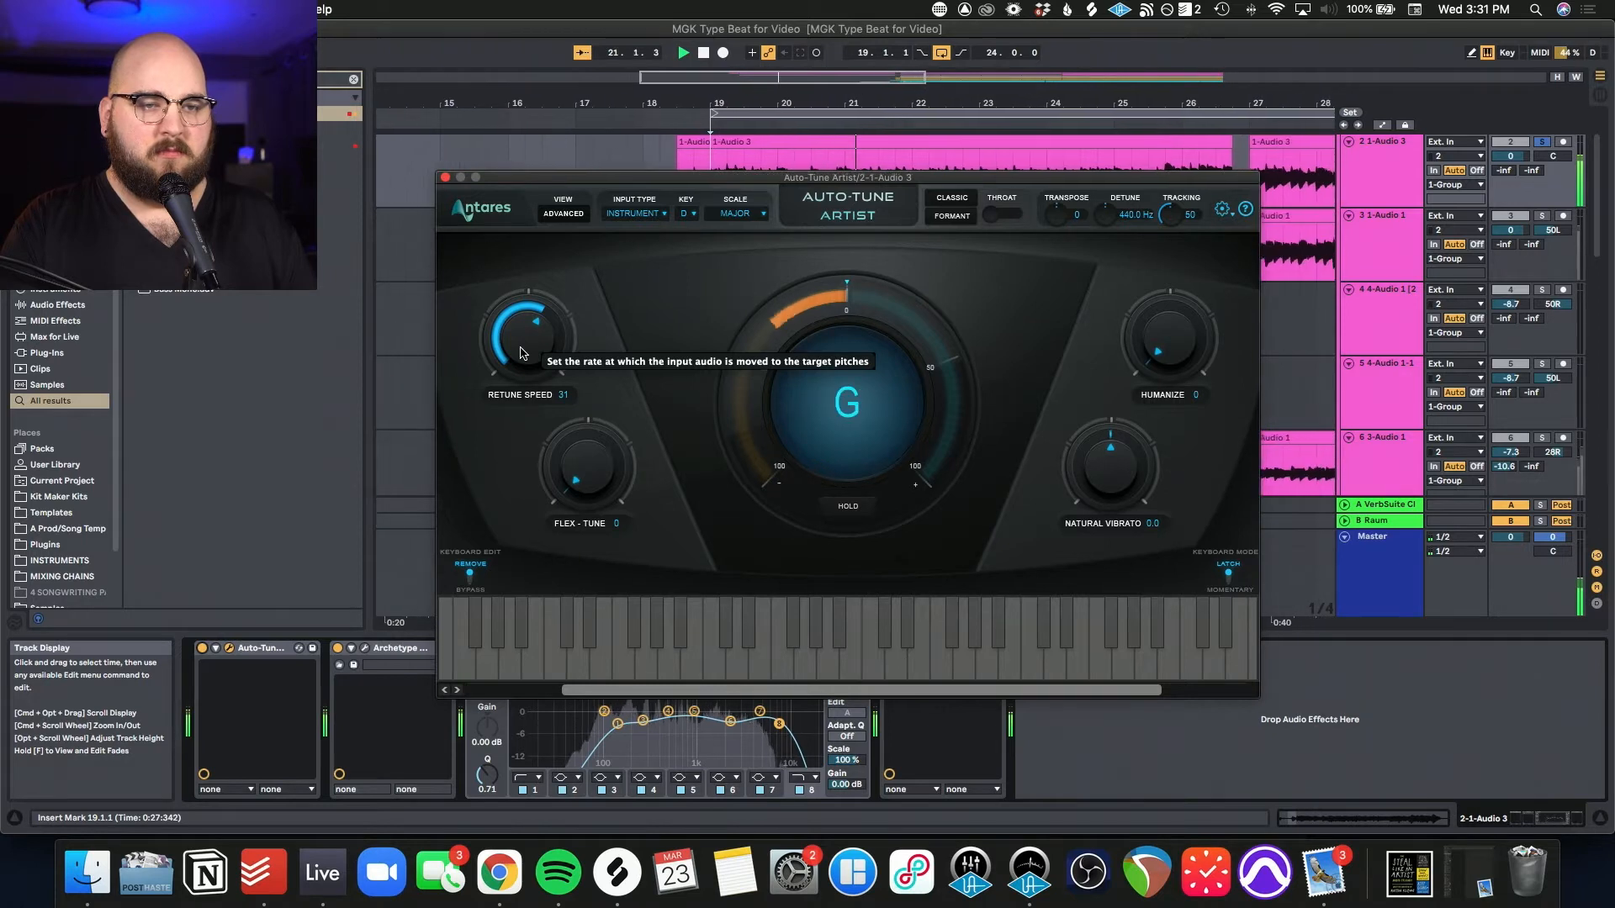
{"action": "left_click", "coordinate": [637, 213]}
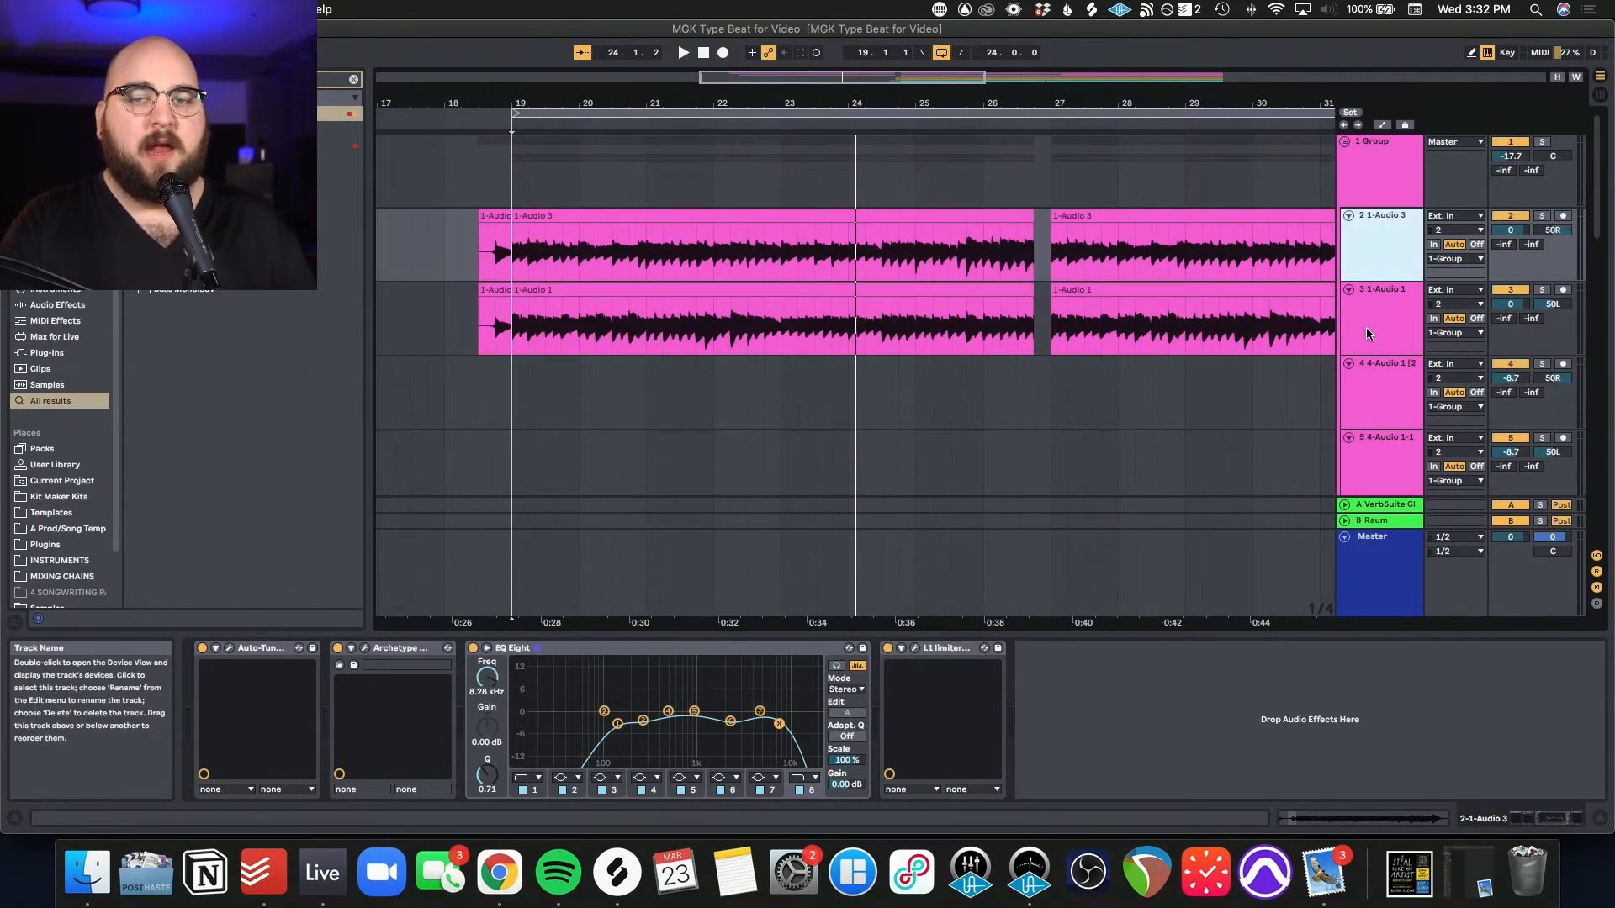
Step: Select bars 27 to 31 on guitar tracks 6 and 7, solo both tracks and play the selection
{"action": "left_click", "coordinate": [1384, 171]}
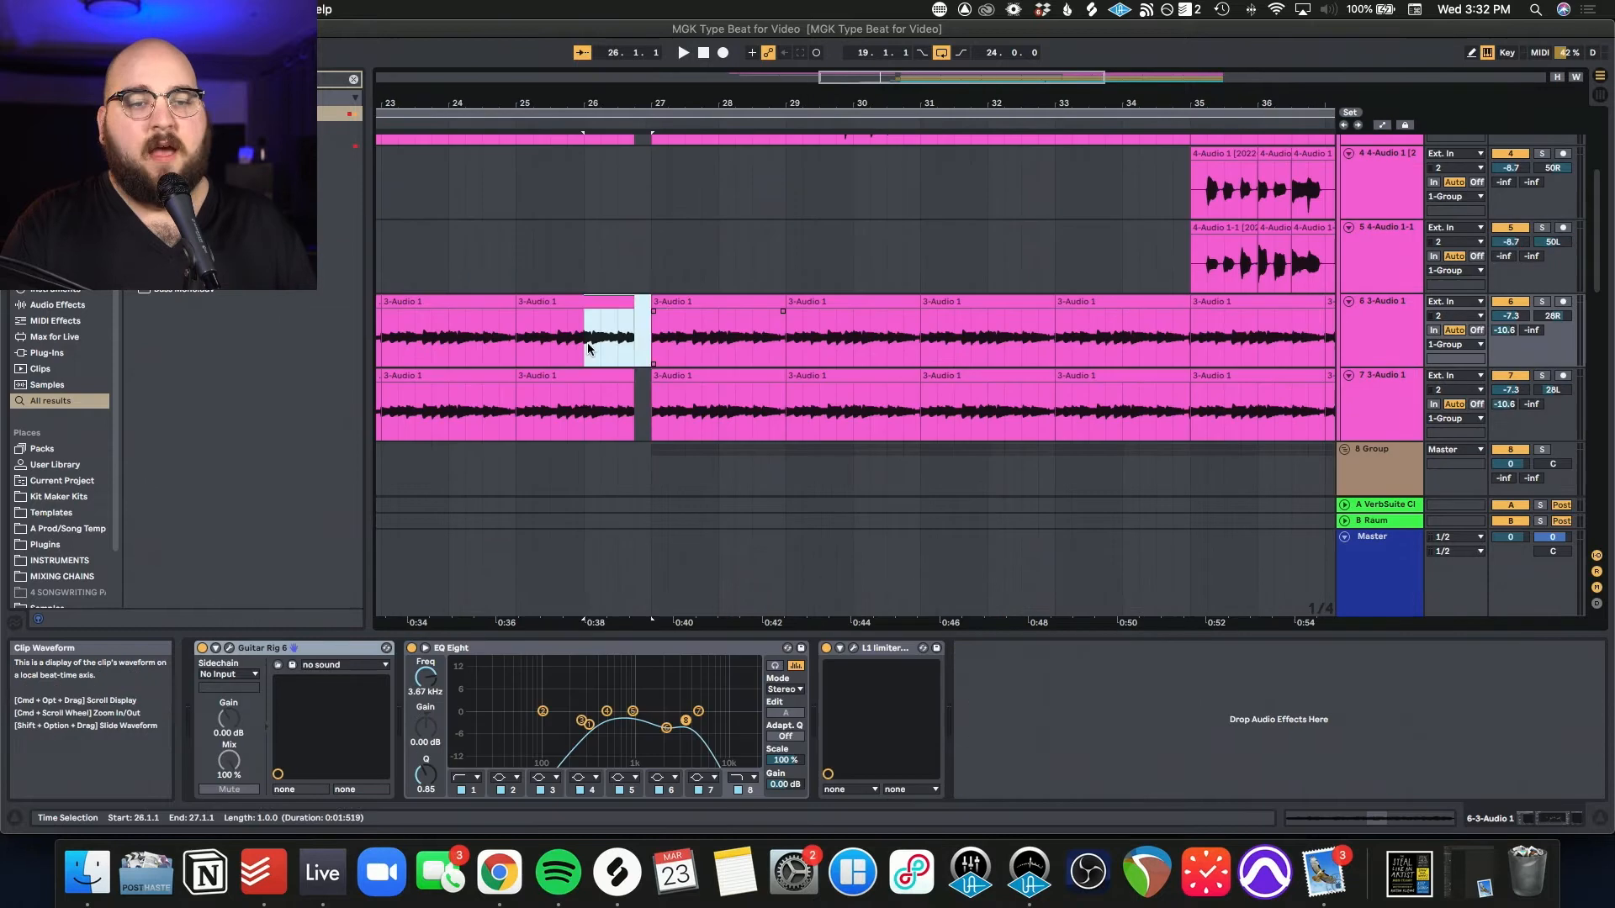
{"action": "left_click_drag", "start_coordinate": [654, 336], "coordinate": [922, 375]}
{"action": "left_click", "coordinate": [1384, 326]}
{"action": "left_click", "coordinate": [1374, 399], "text": "shift"}
{"action": "left_click", "coordinate": [1543, 302]}
{"action": "key", "text": "space"}
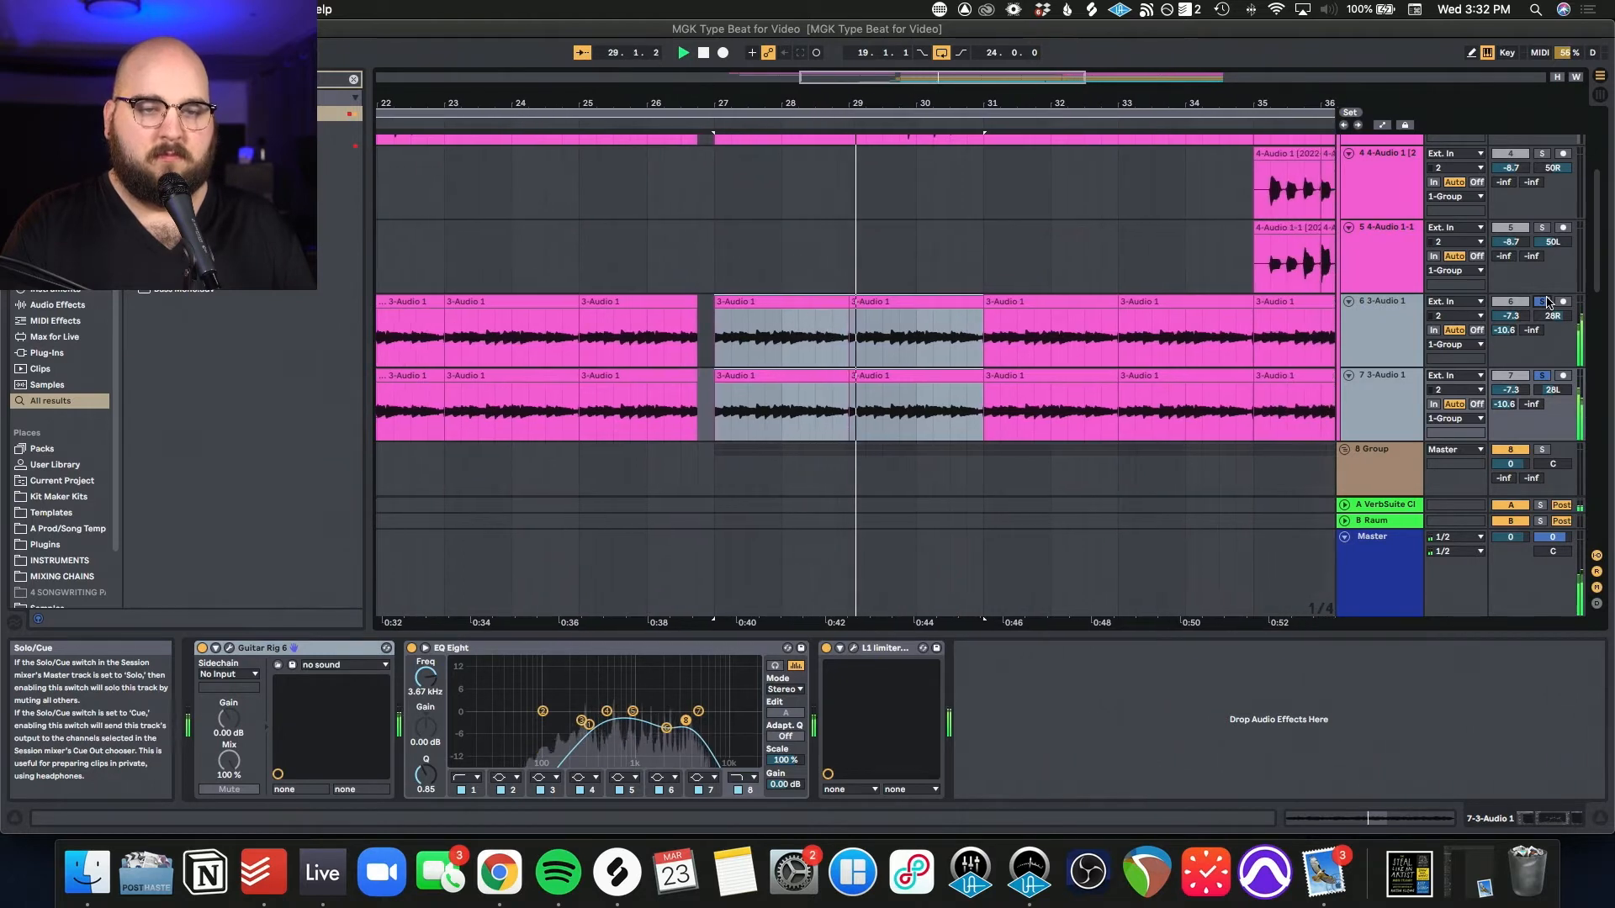
Step: Unsolo tracks 6 and 7 and examine the Guitar Rig 6 amp settings on track 6
{"action": "left_click", "coordinate": [1544, 302]}
{"action": "left_click", "coordinate": [1359, 317]}
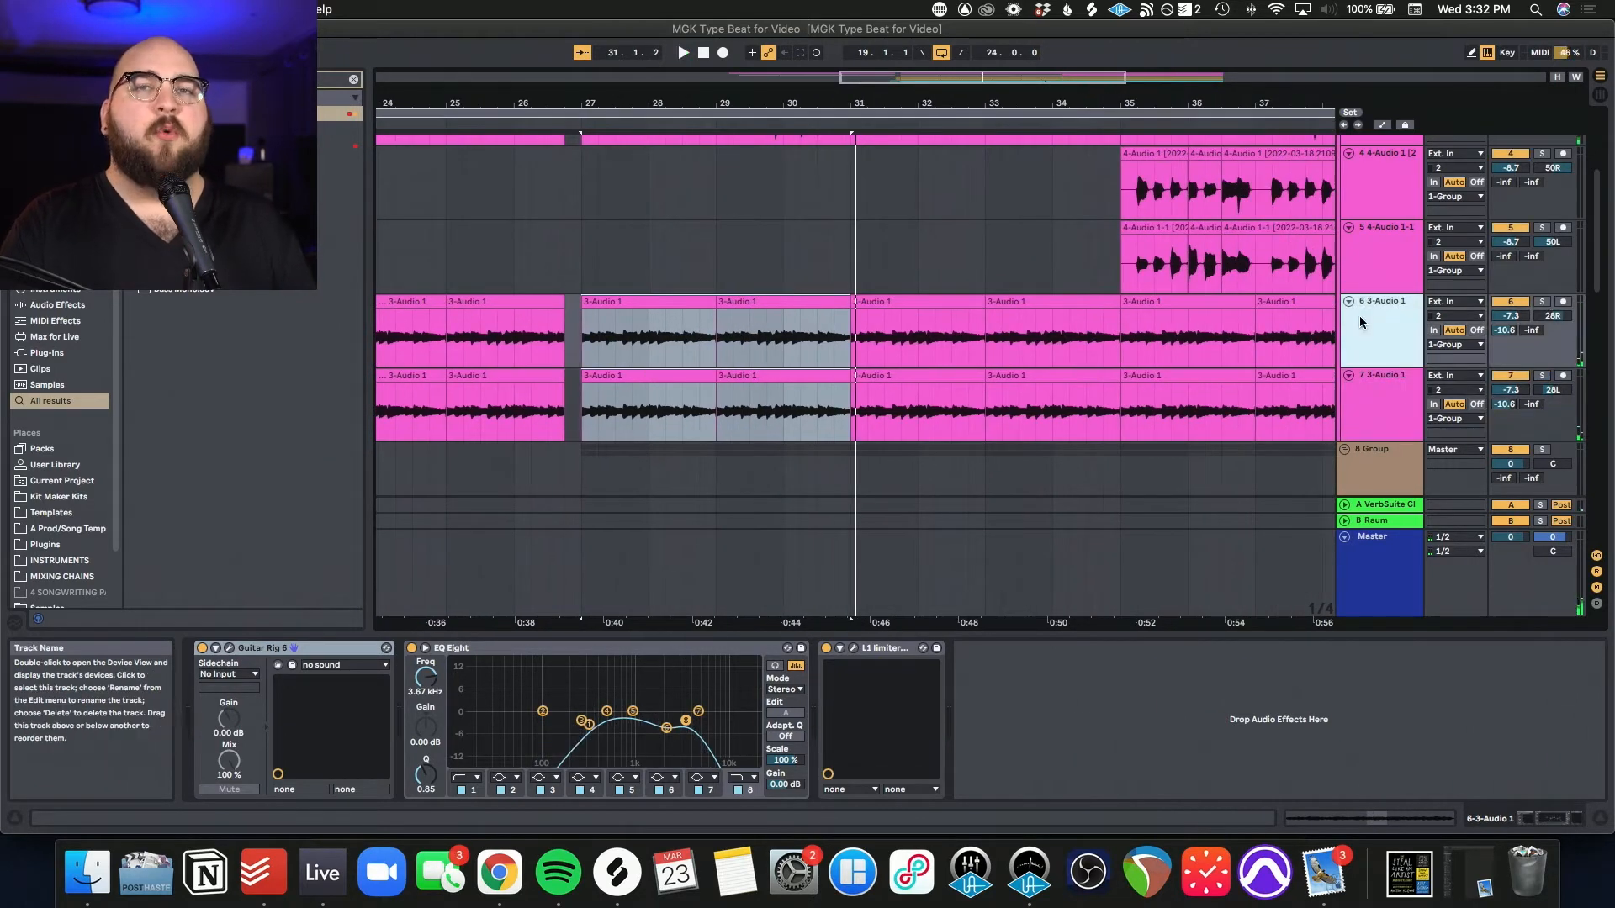
{"action": "key", "text": "super+alt+p"}
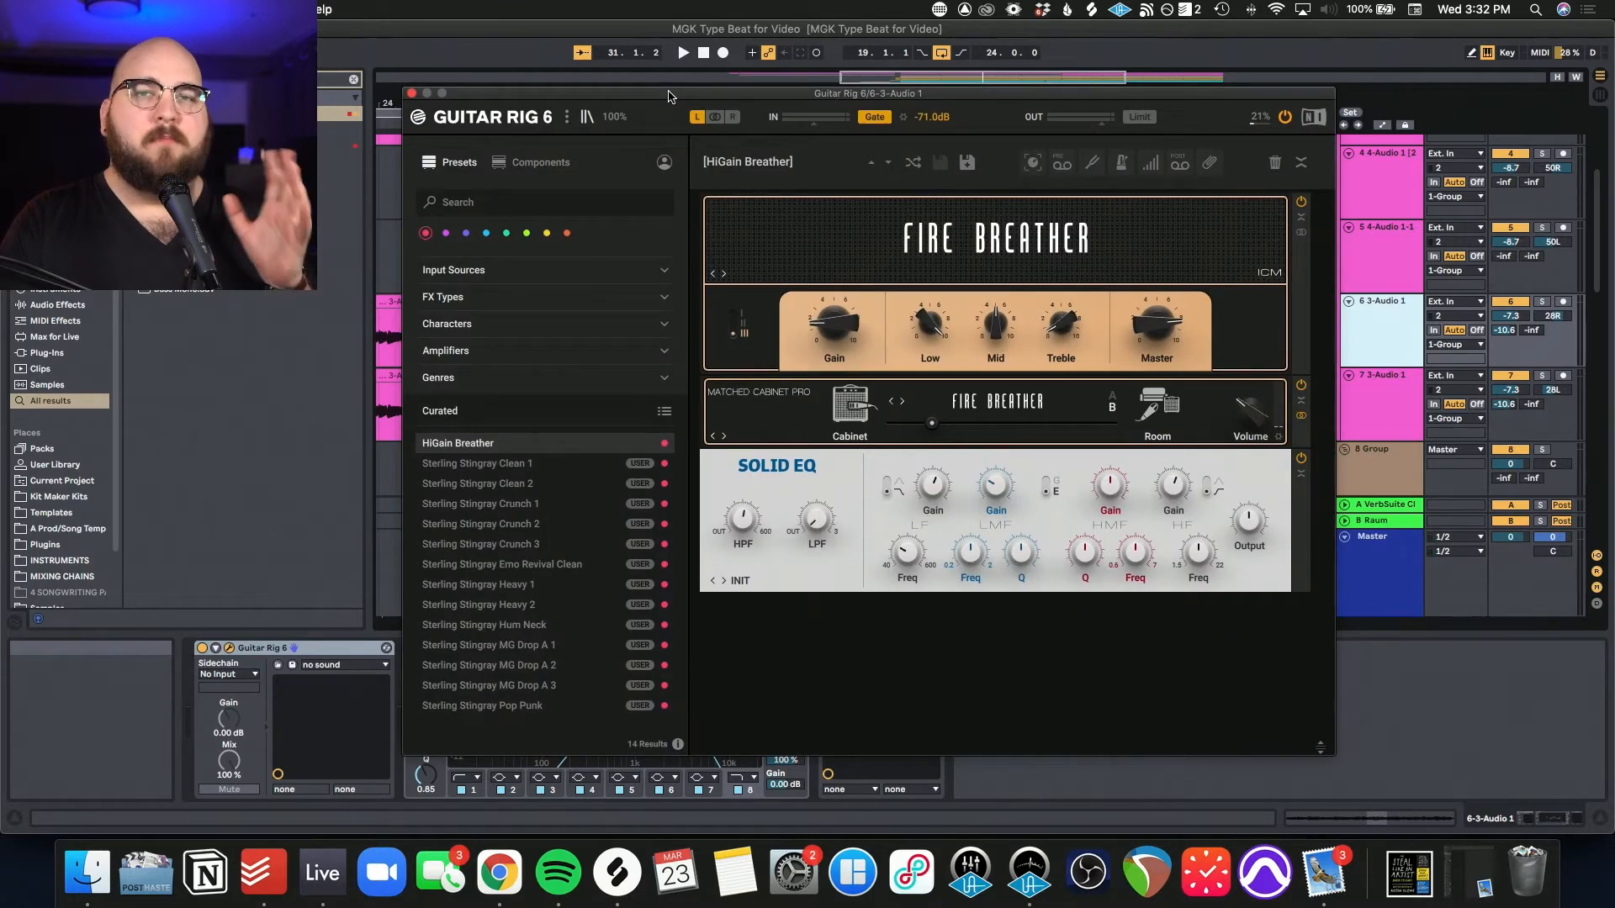
{"action": "key", "text": "super+alt+p"}
{"action": "left_click", "coordinate": [925, 375]}
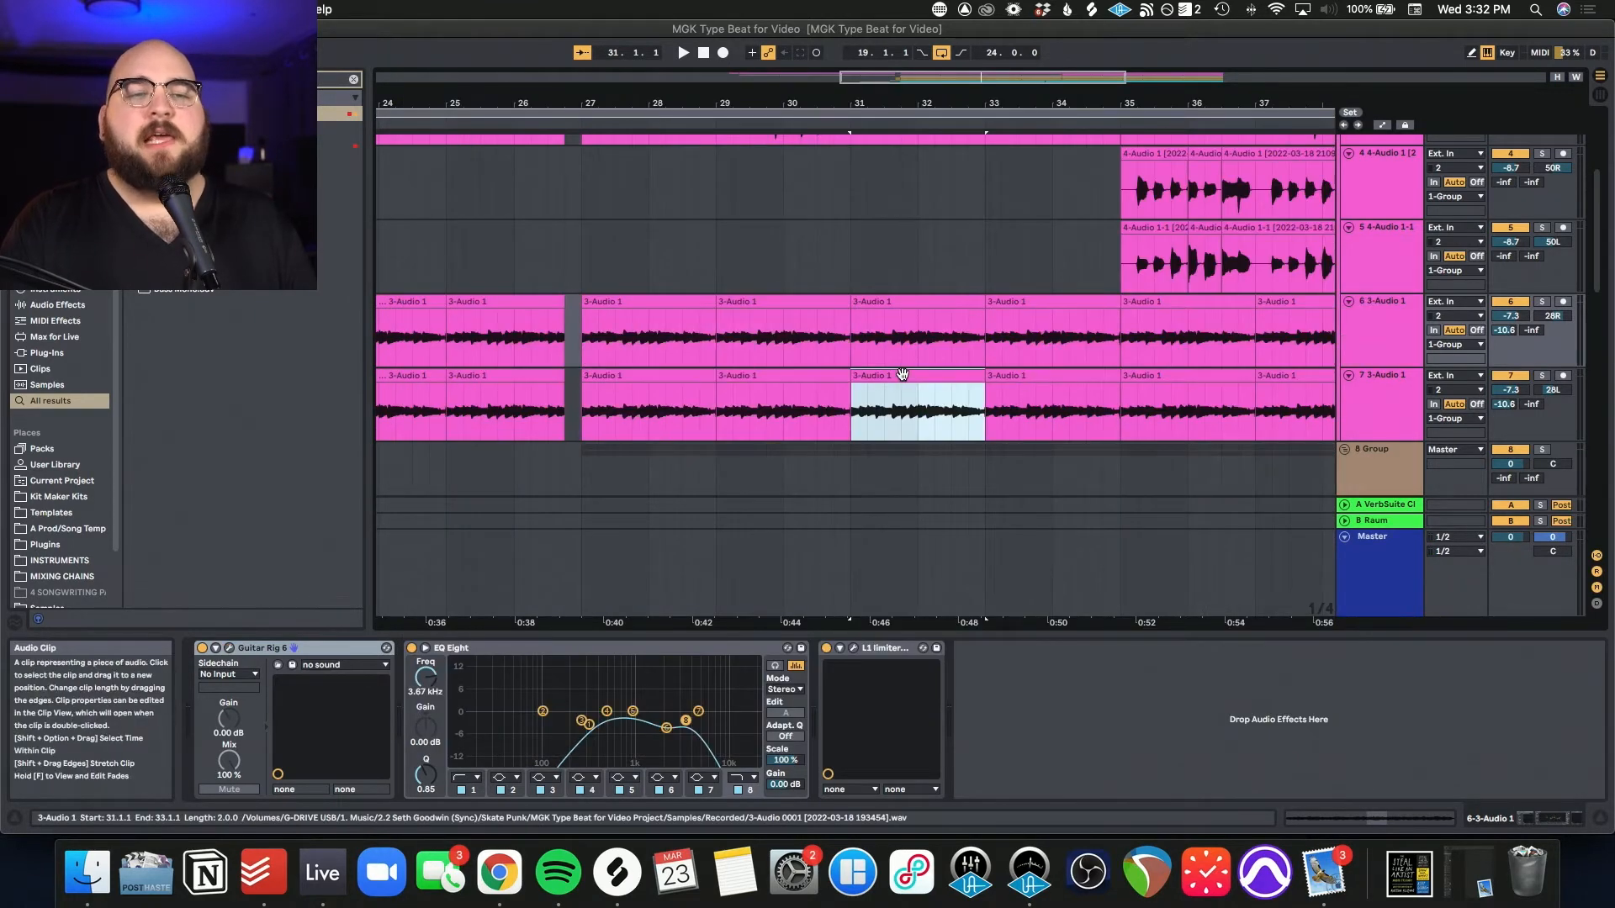
{"action": "left_click", "coordinate": [847, 333]}
{"action": "scroll", "coordinate": [845, 334], "scroll_direction": "right", "scroll_amount": 2}
{"action": "scroll", "coordinate": [845, 334], "scroll_direction": "up", "scroll_amount": 1}
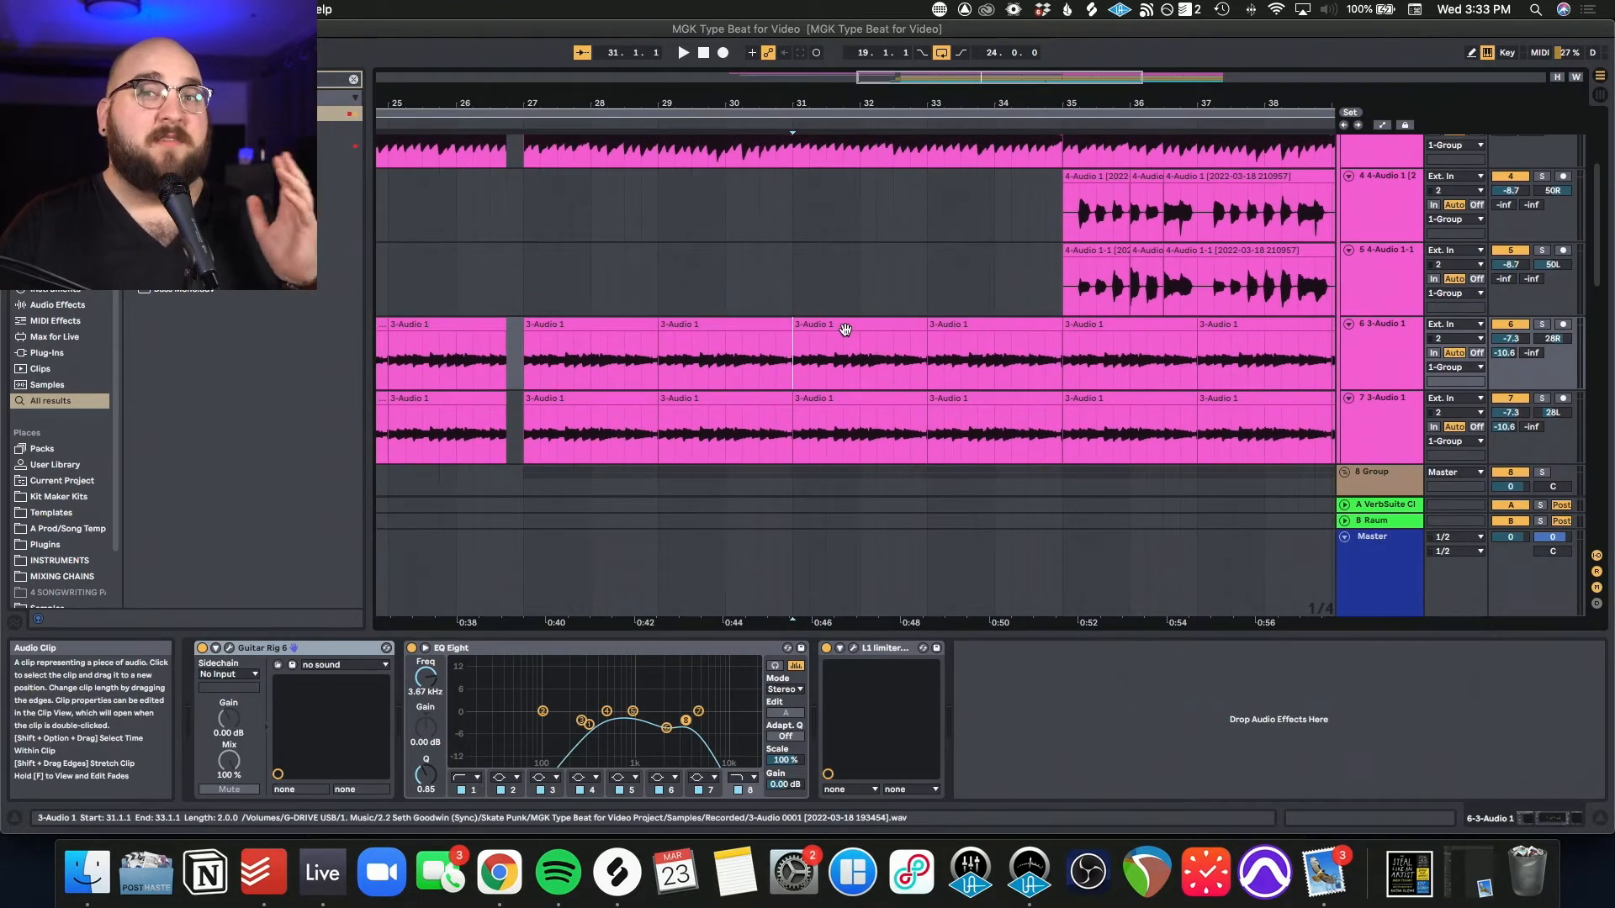
Step: Play the guitars from bar 27 with tracks 4 and 5 muted
{"action": "scroll", "coordinate": [845, 330], "scroll_direction": "left", "scroll_amount": 5}
{"action": "scroll", "coordinate": [846, 330], "scroll_direction": "up", "scroll_amount": 6}
{"action": "left_click", "coordinate": [683, 341]}
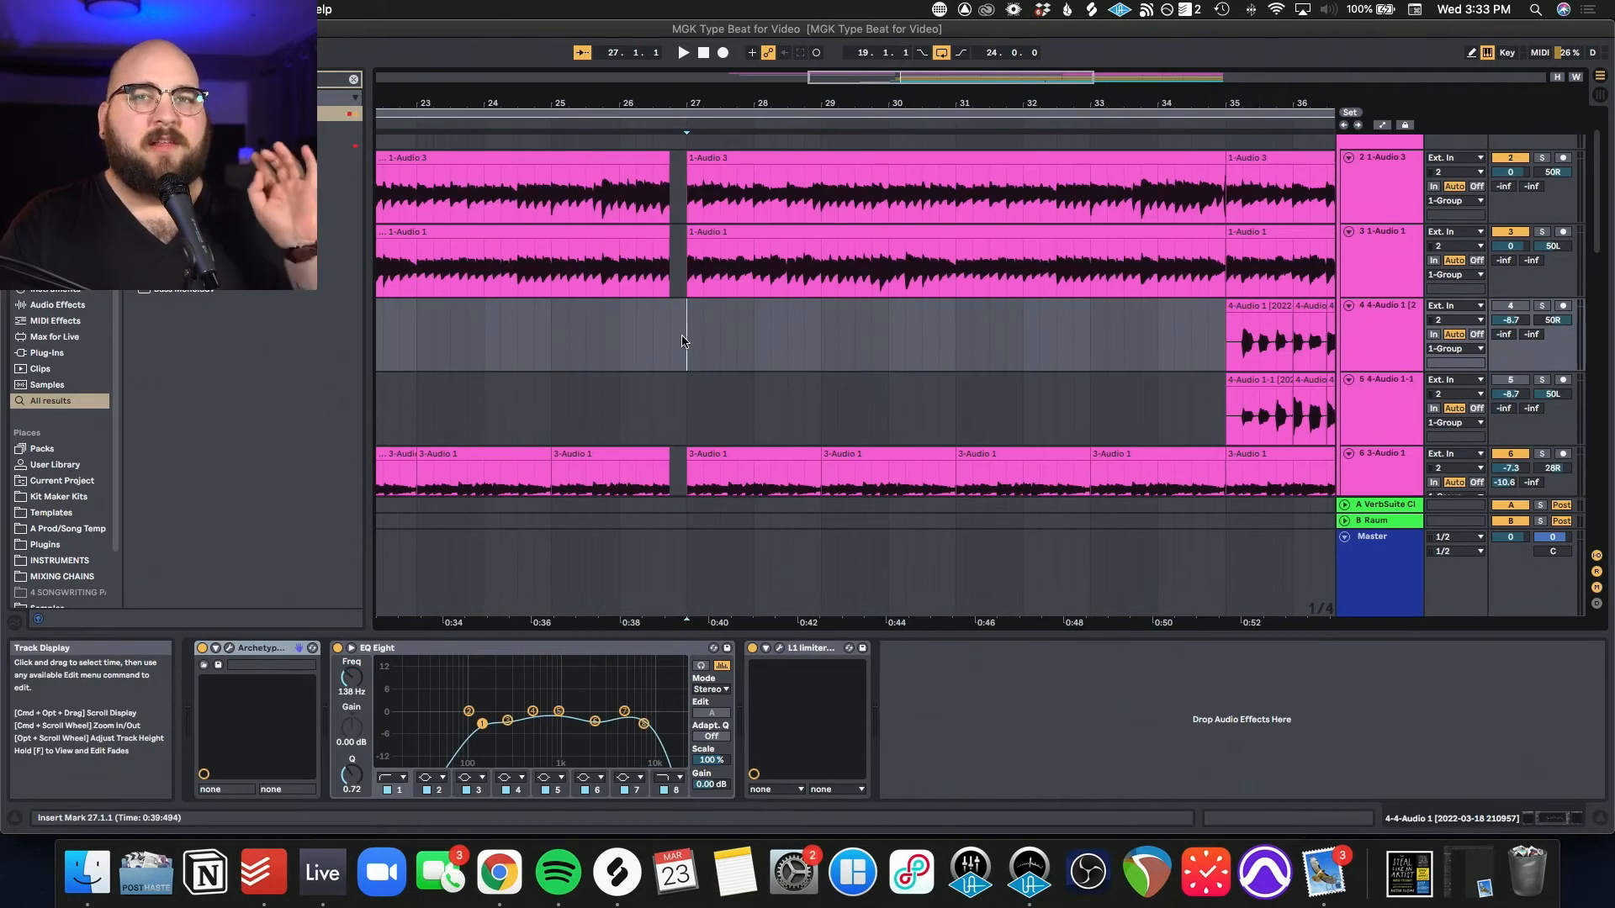
{"action": "scroll", "coordinate": [683, 341], "scroll_direction": "down", "scroll_amount": 3}
{"action": "key", "text": "space"}
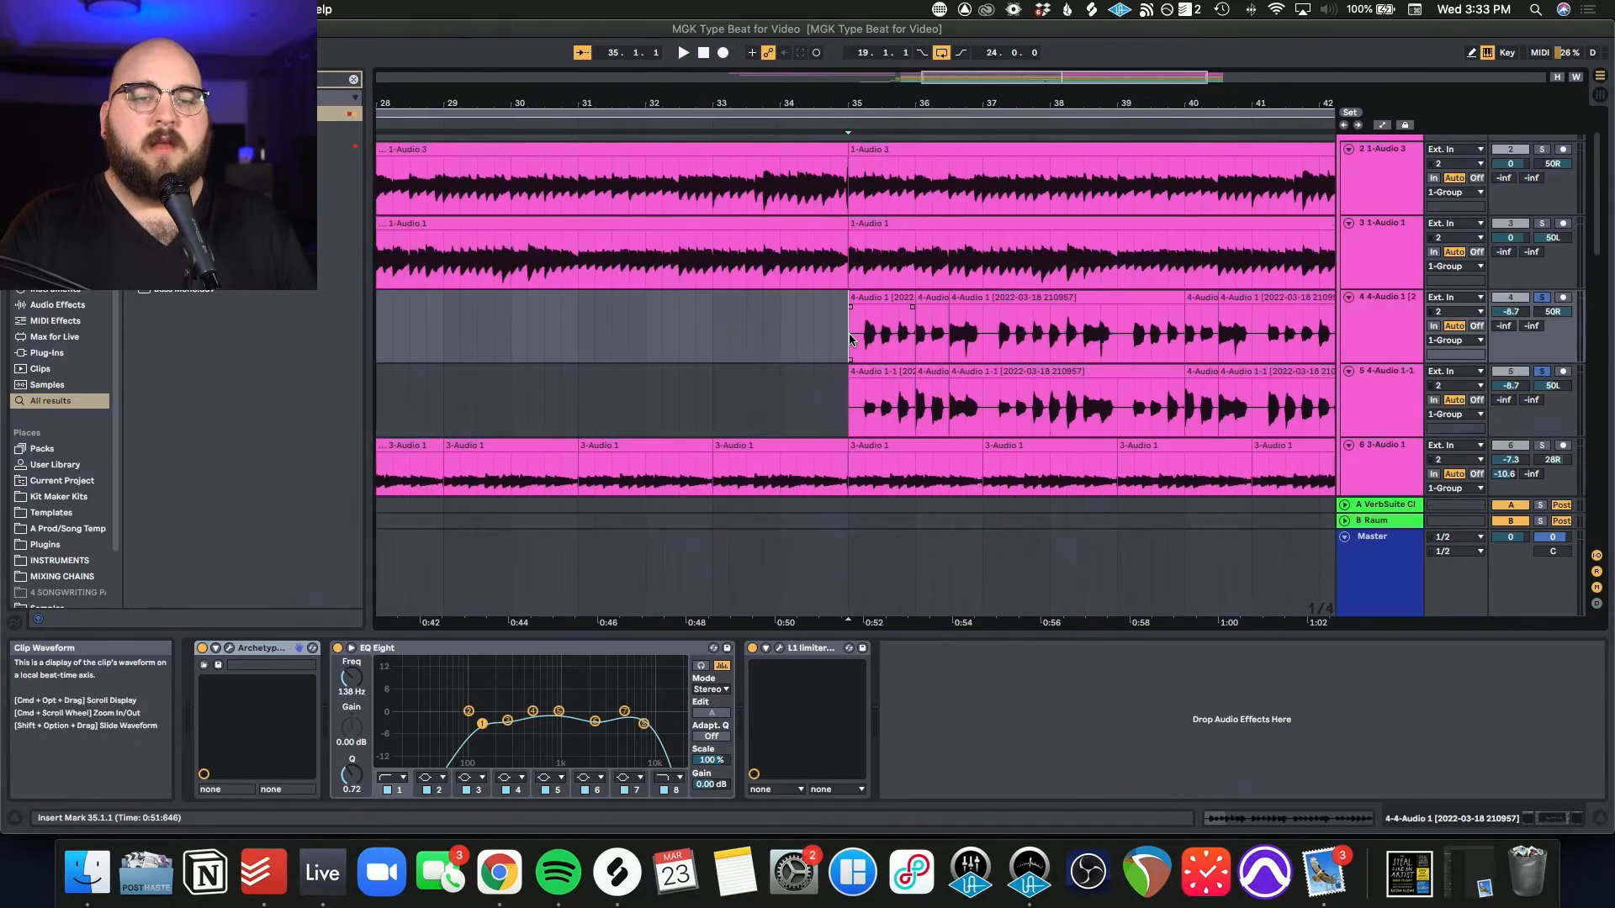
Step: Play soloed tracks 4 and 5 from bar 35
{"action": "scroll", "coordinate": [849, 339], "scroll_direction": "down", "scroll_amount": 2}
{"action": "key", "text": "space"}
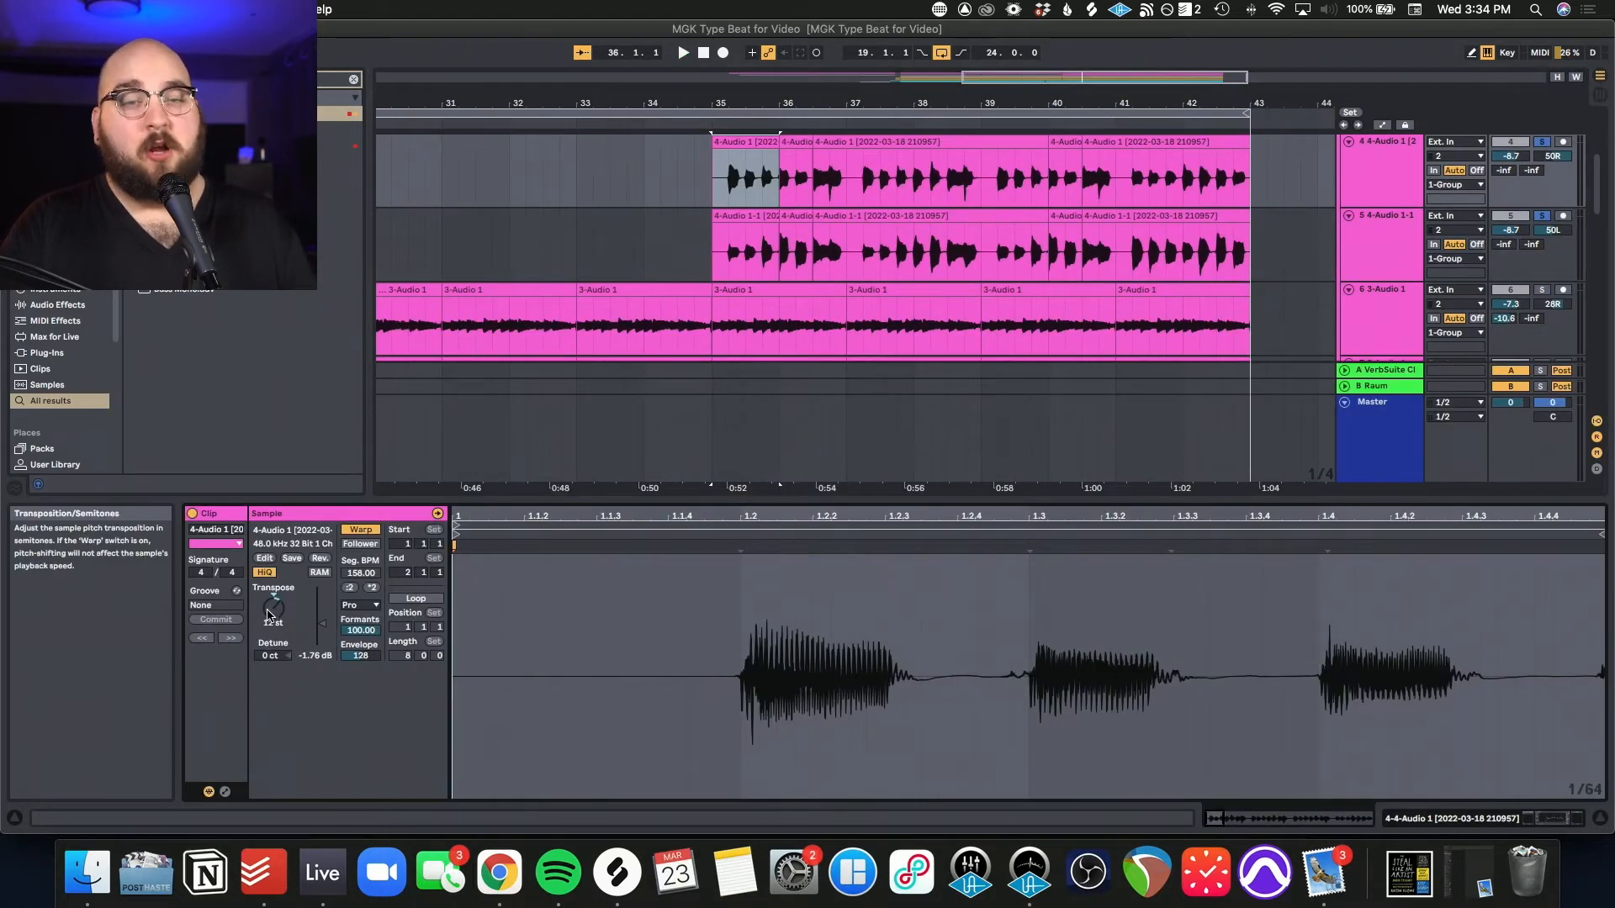
Step: Reset the bar 35 clip on track 4 to 0 st, centre the track's pan, and play it without track 5 soloed
{"action": "double_click", "coordinate": [267, 616]}
{"action": "double_click", "coordinate": [1553, 157]}
{"action": "left_click", "coordinate": [1396, 185]}
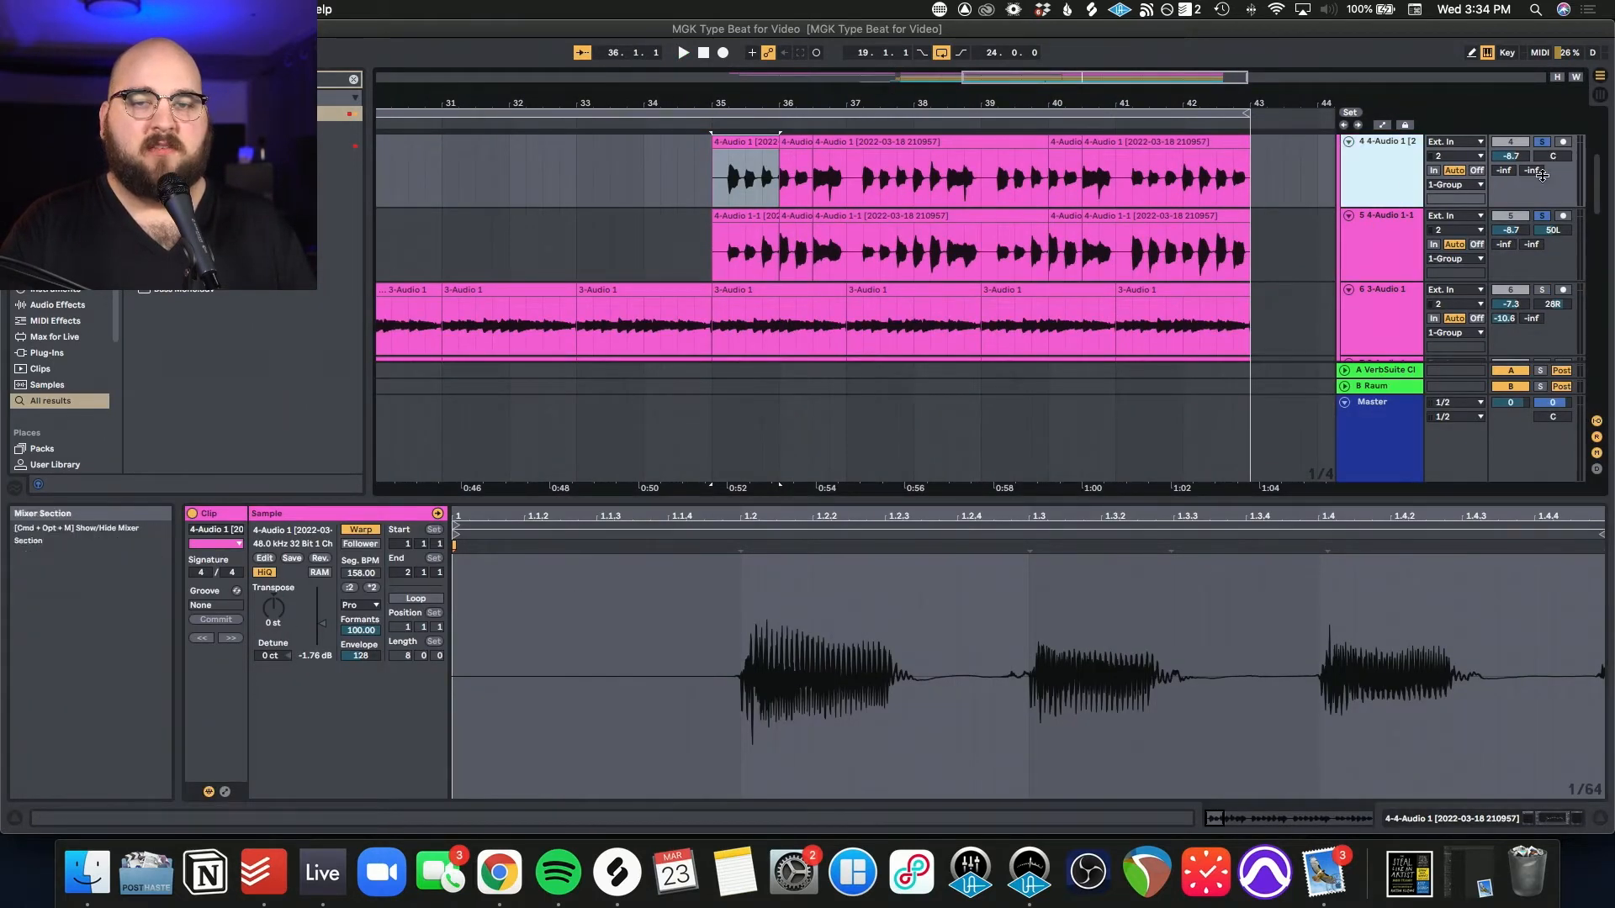
{"action": "left_click", "coordinate": [1541, 217]}
{"action": "key", "text": "space"}
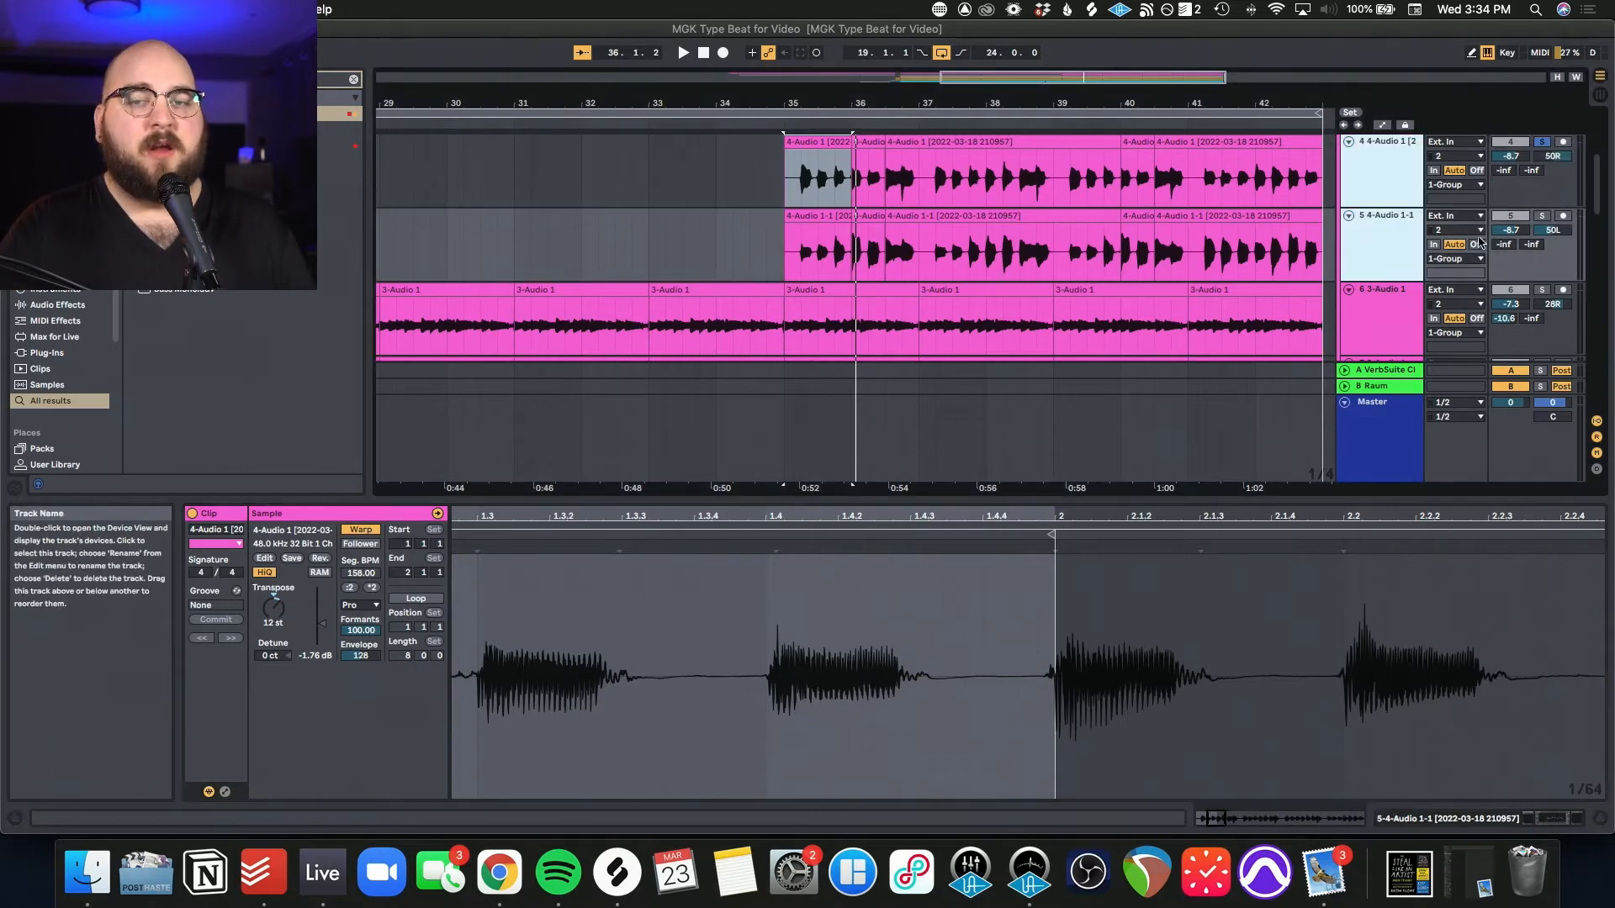
Step: Solo track 5 together with track 4 and play both transposed guitar parts from bar 35
{"action": "left_click", "coordinate": [1374, 165]}
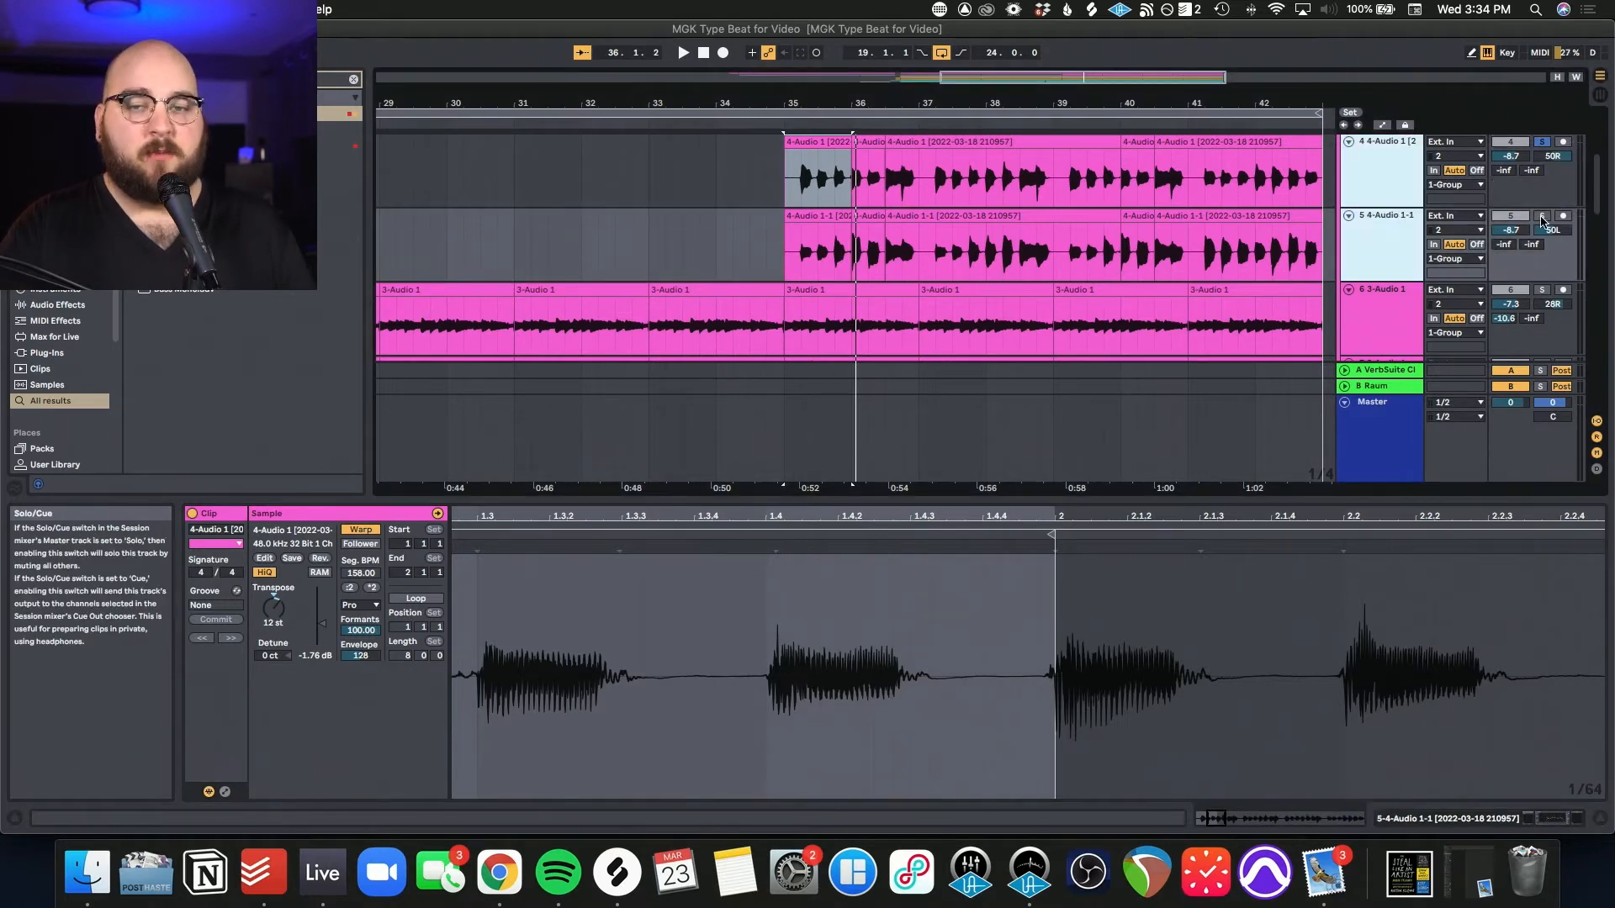
{"action": "left_click", "coordinate": [1542, 216]}
{"action": "left_click", "coordinate": [786, 174]}
{"action": "key", "text": "space"}
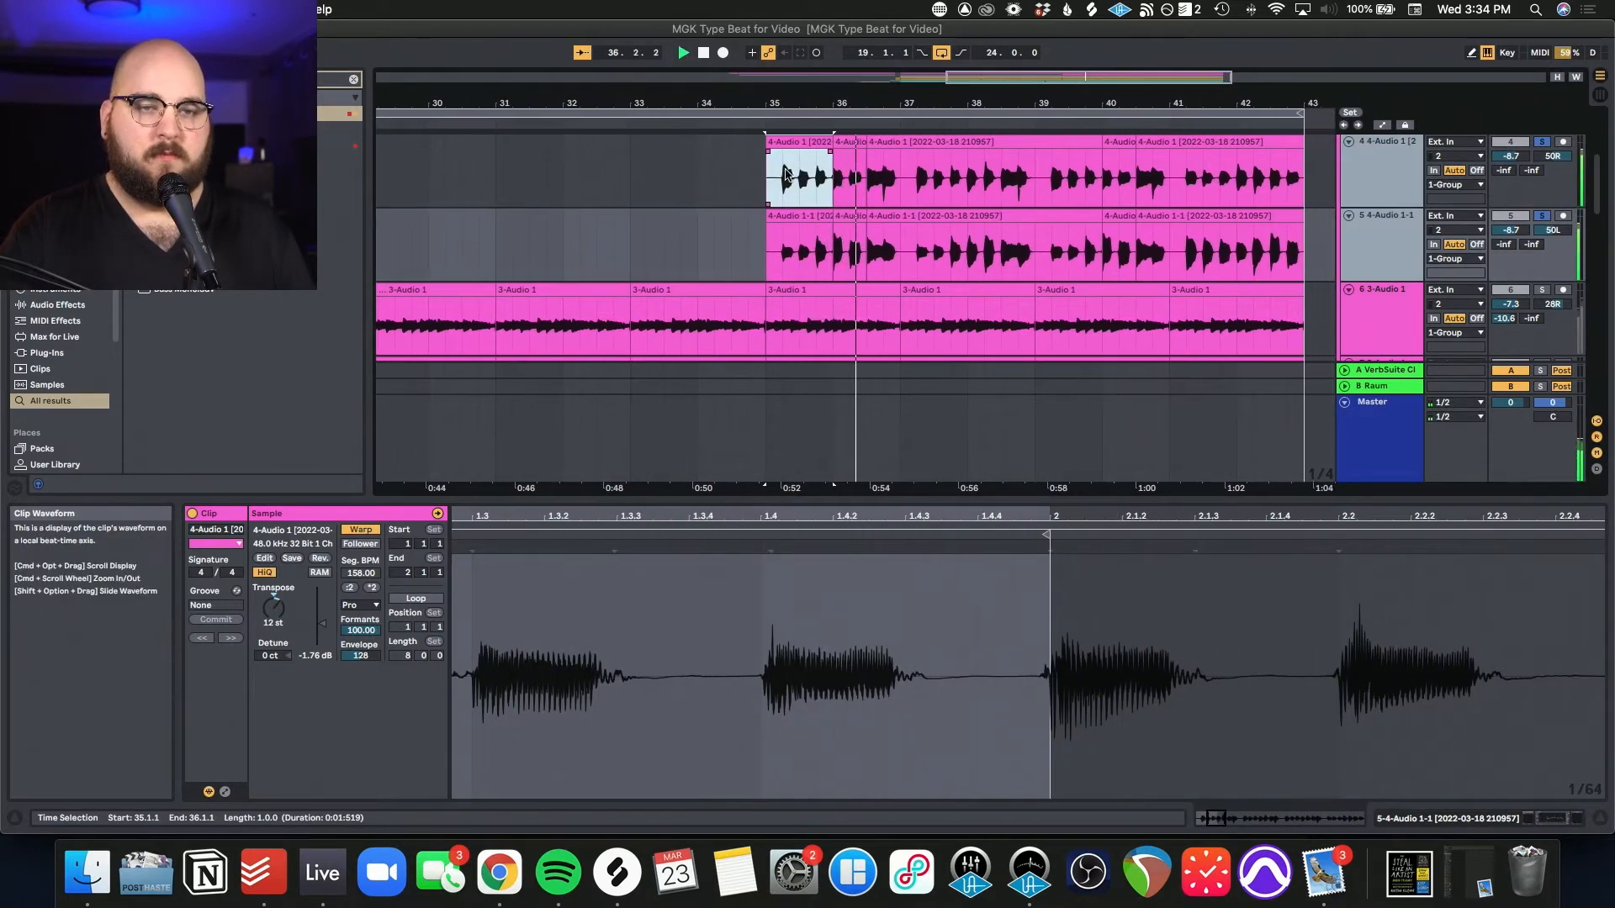
{"action": "key", "text": "space"}
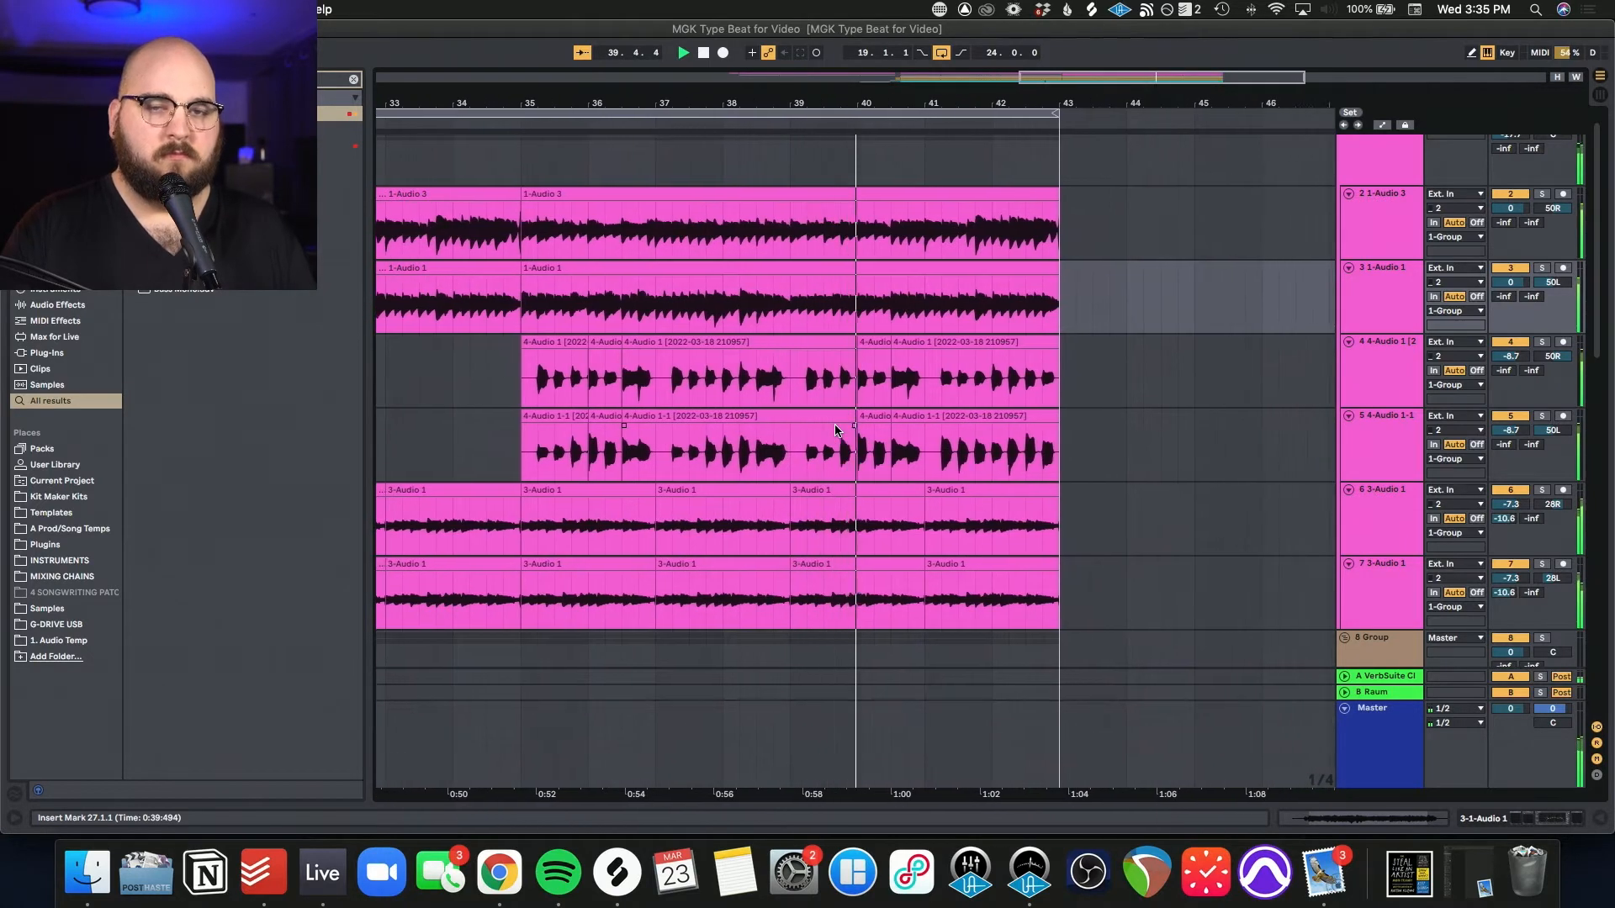
Step: Play the soloed guitar group from bar 35 and toggle the bypass of its MO-TT compressor to compare
{"action": "scroll", "coordinate": [1085, 330], "scroll_direction": "up", "scroll_amount": 1}
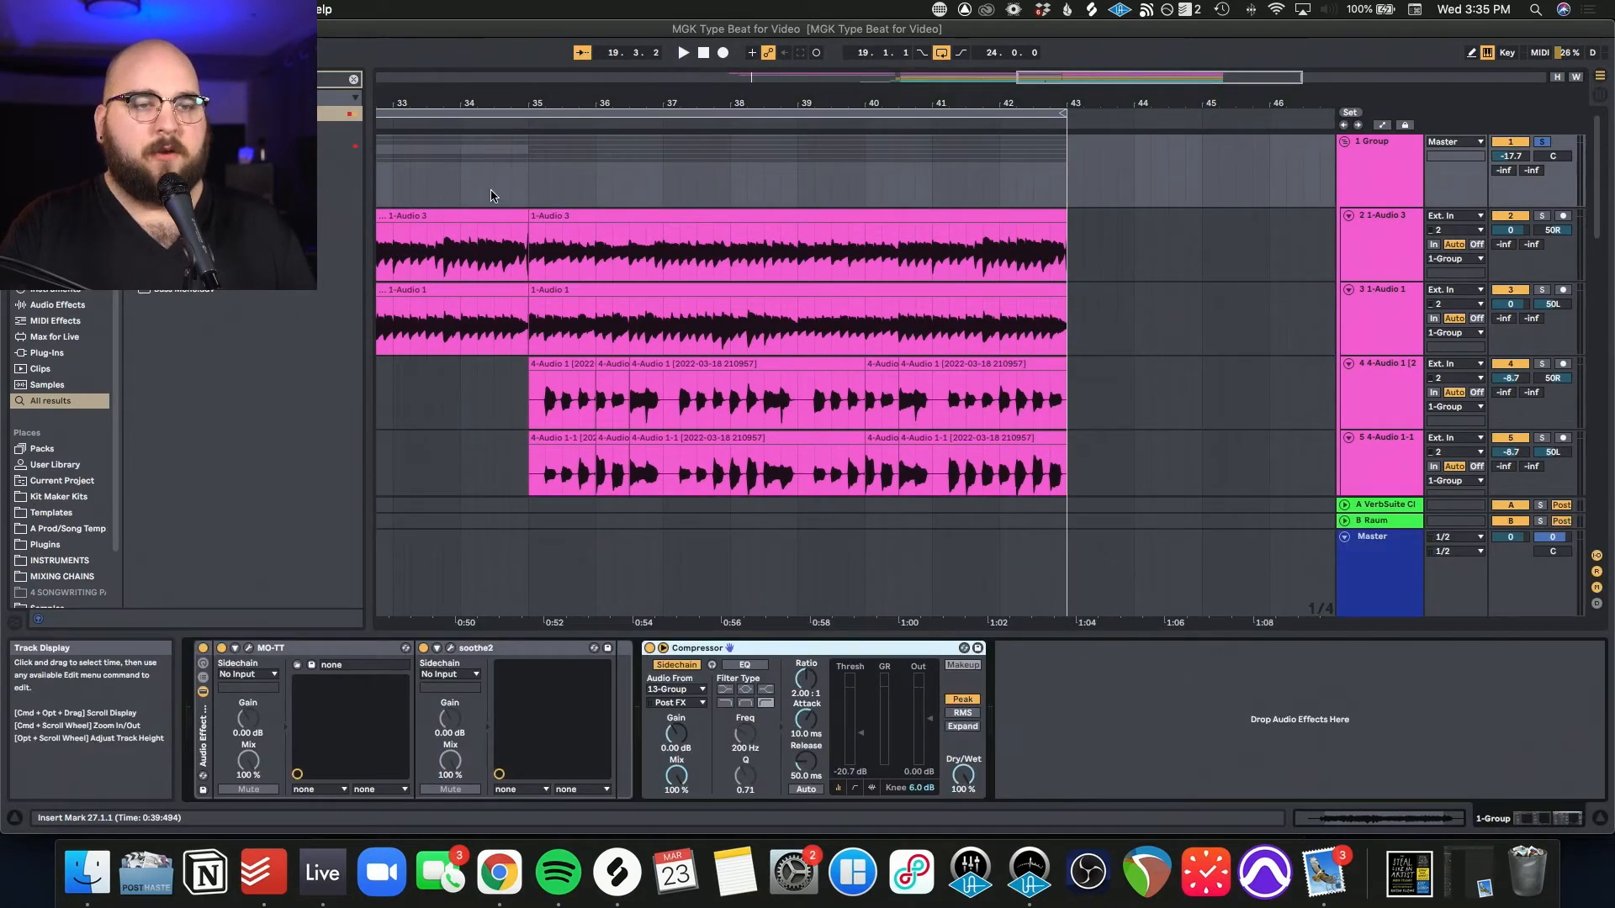
{"action": "left_click", "coordinate": [528, 180]}
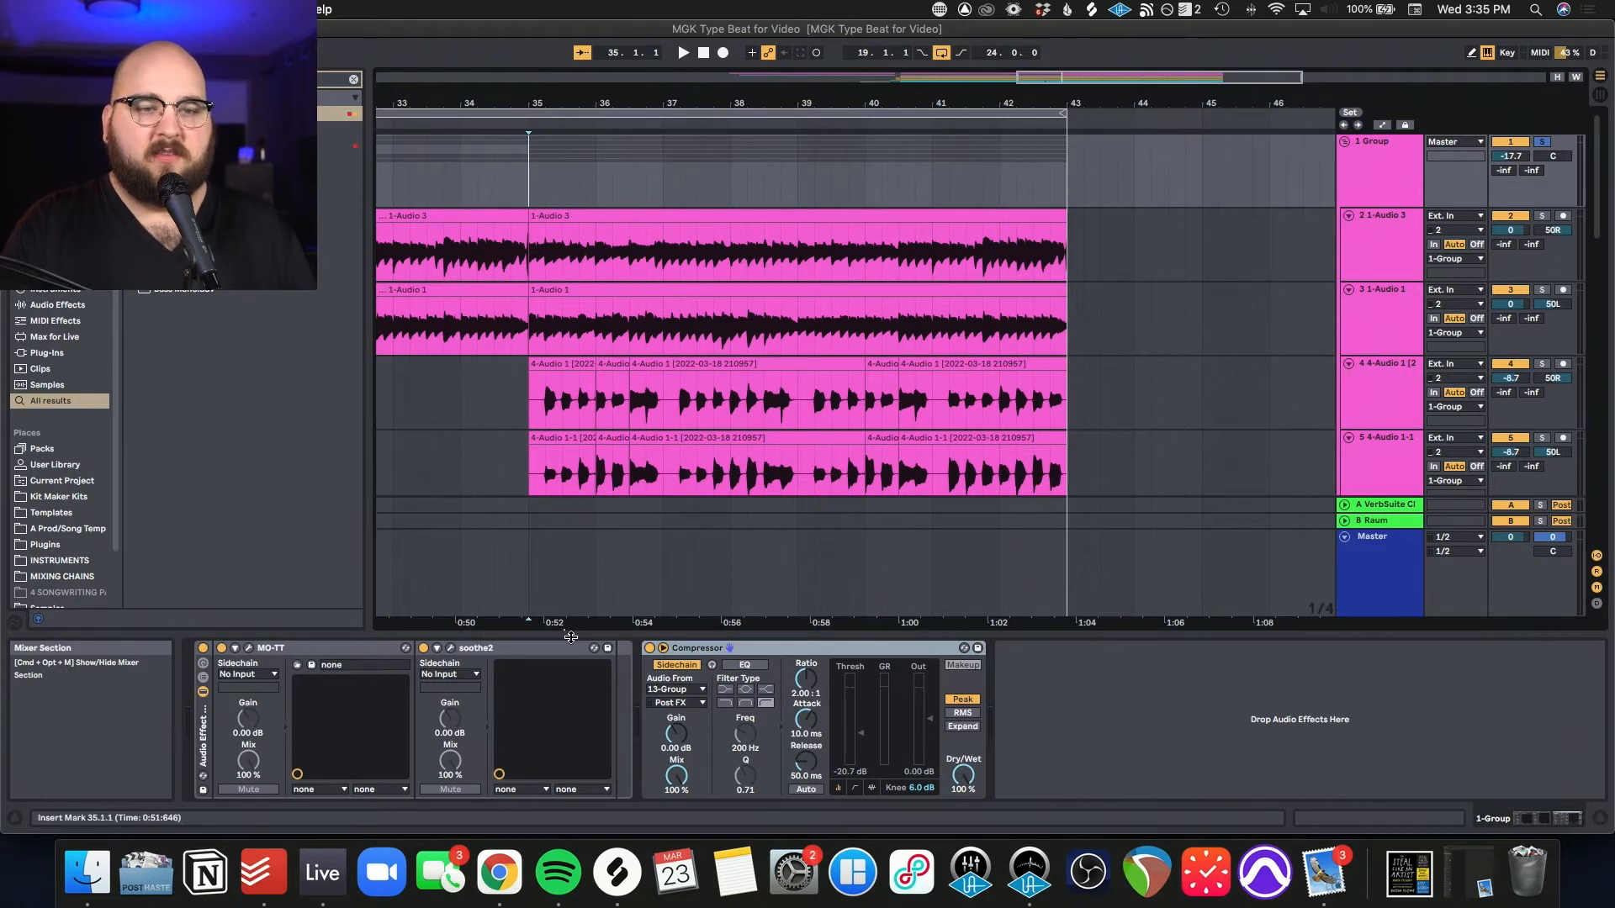
{"action": "left_click", "coordinate": [248, 648]}
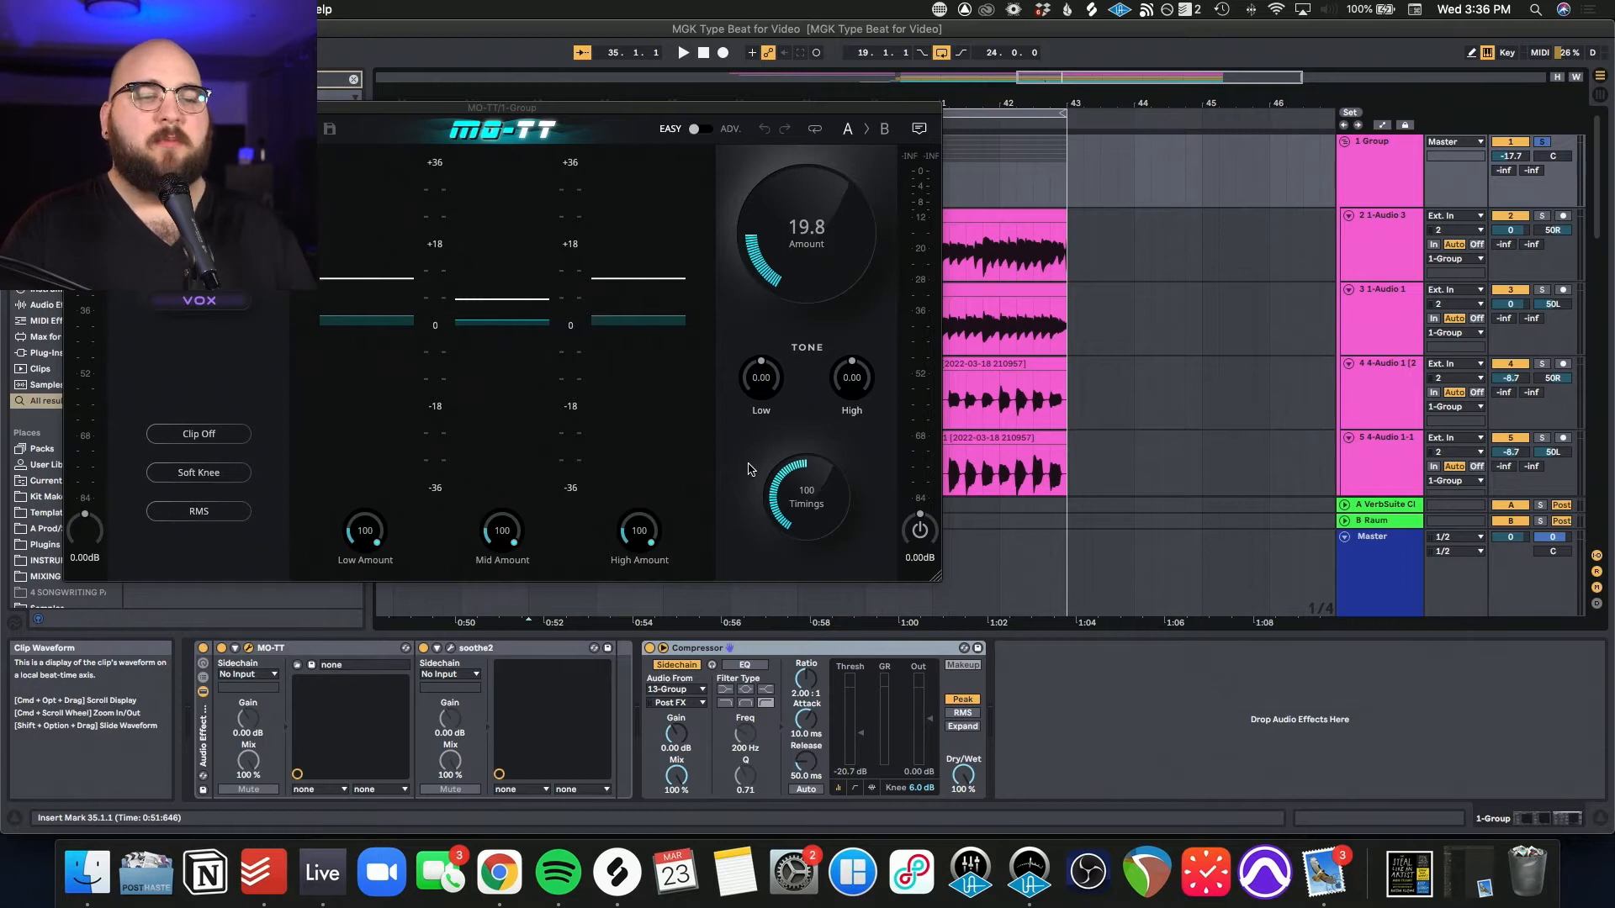
{"action": "key", "text": "space"}
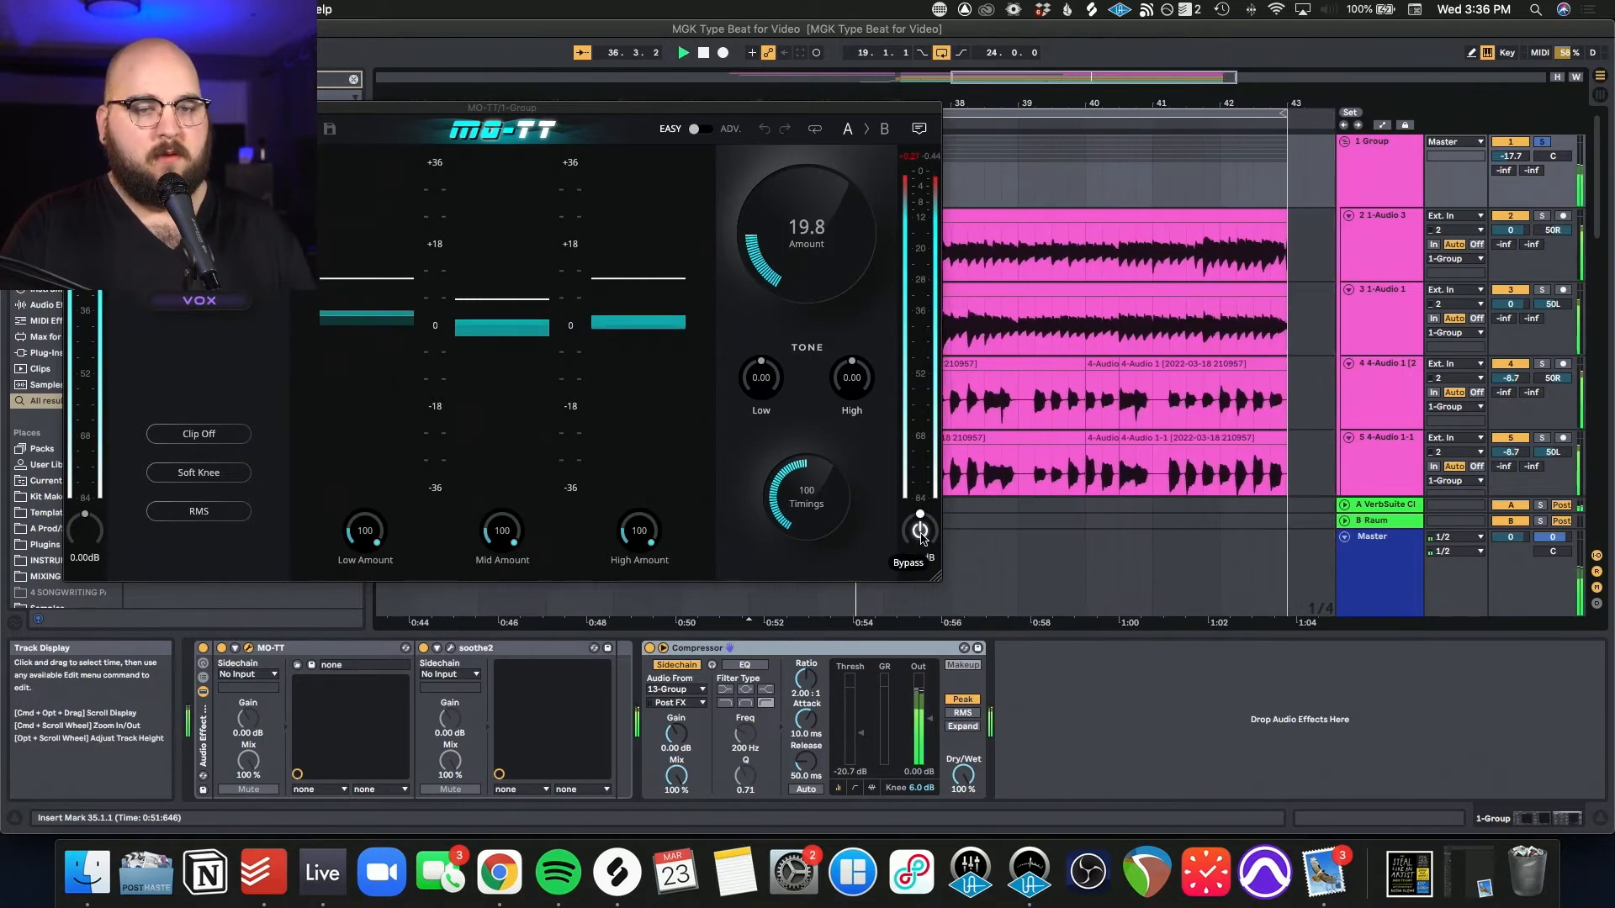
{"action": "left_click", "coordinate": [920, 531]}
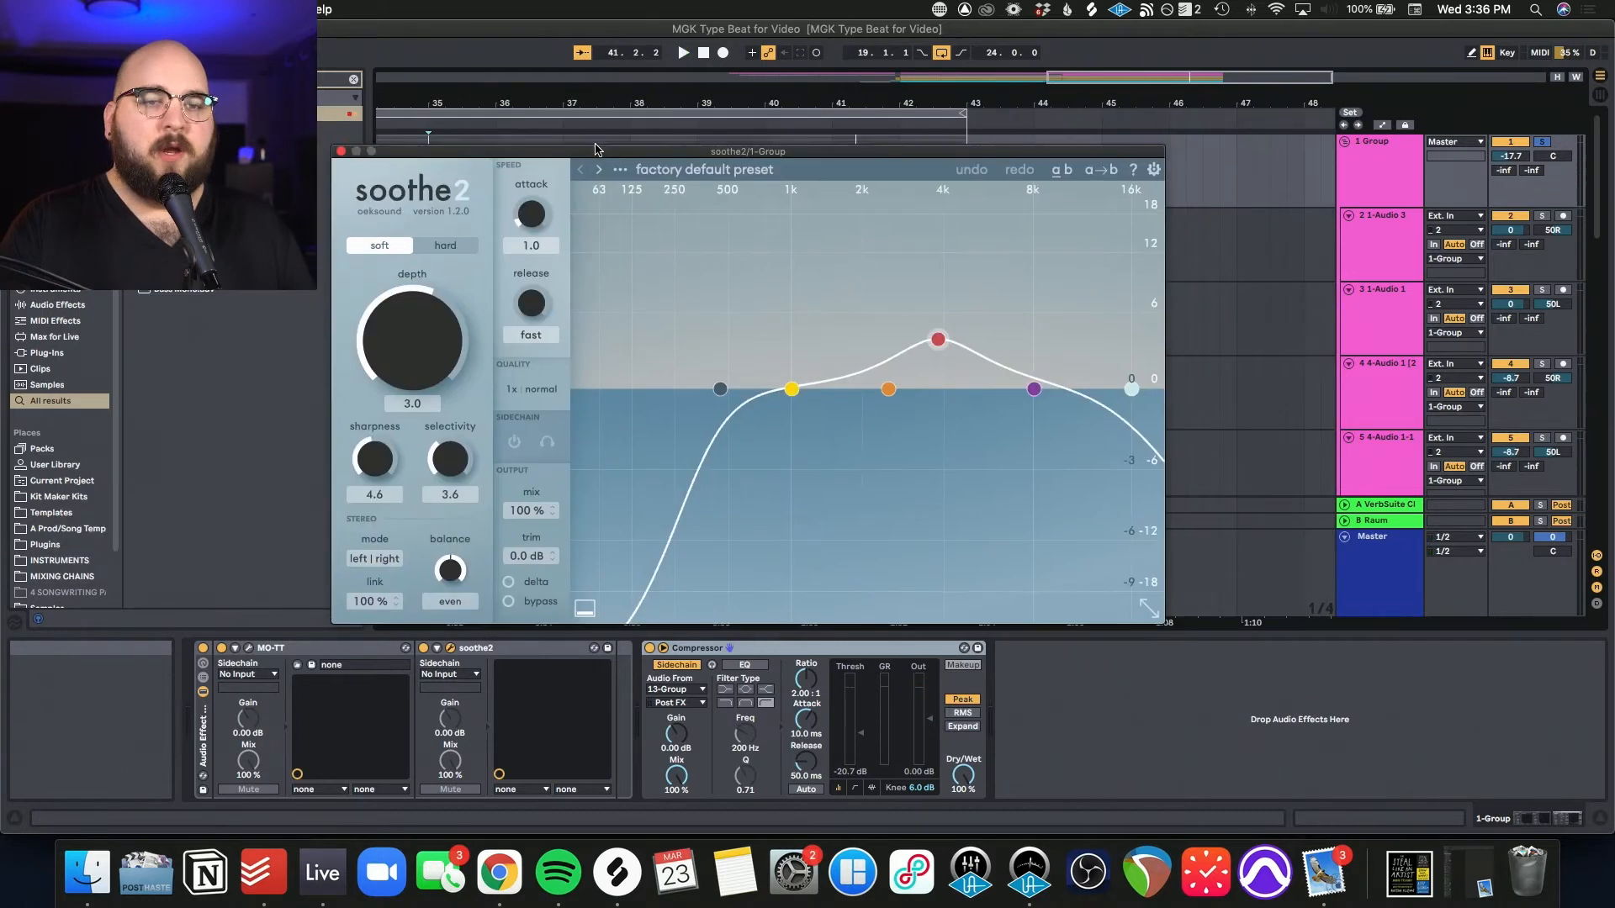
Step: Play the soloed guitar group from bar 35 and toggle its soothe2 plug-in off and on to compare
{"action": "left_click_drag", "start_coordinate": [589, 153], "coordinate": [494, 133]}
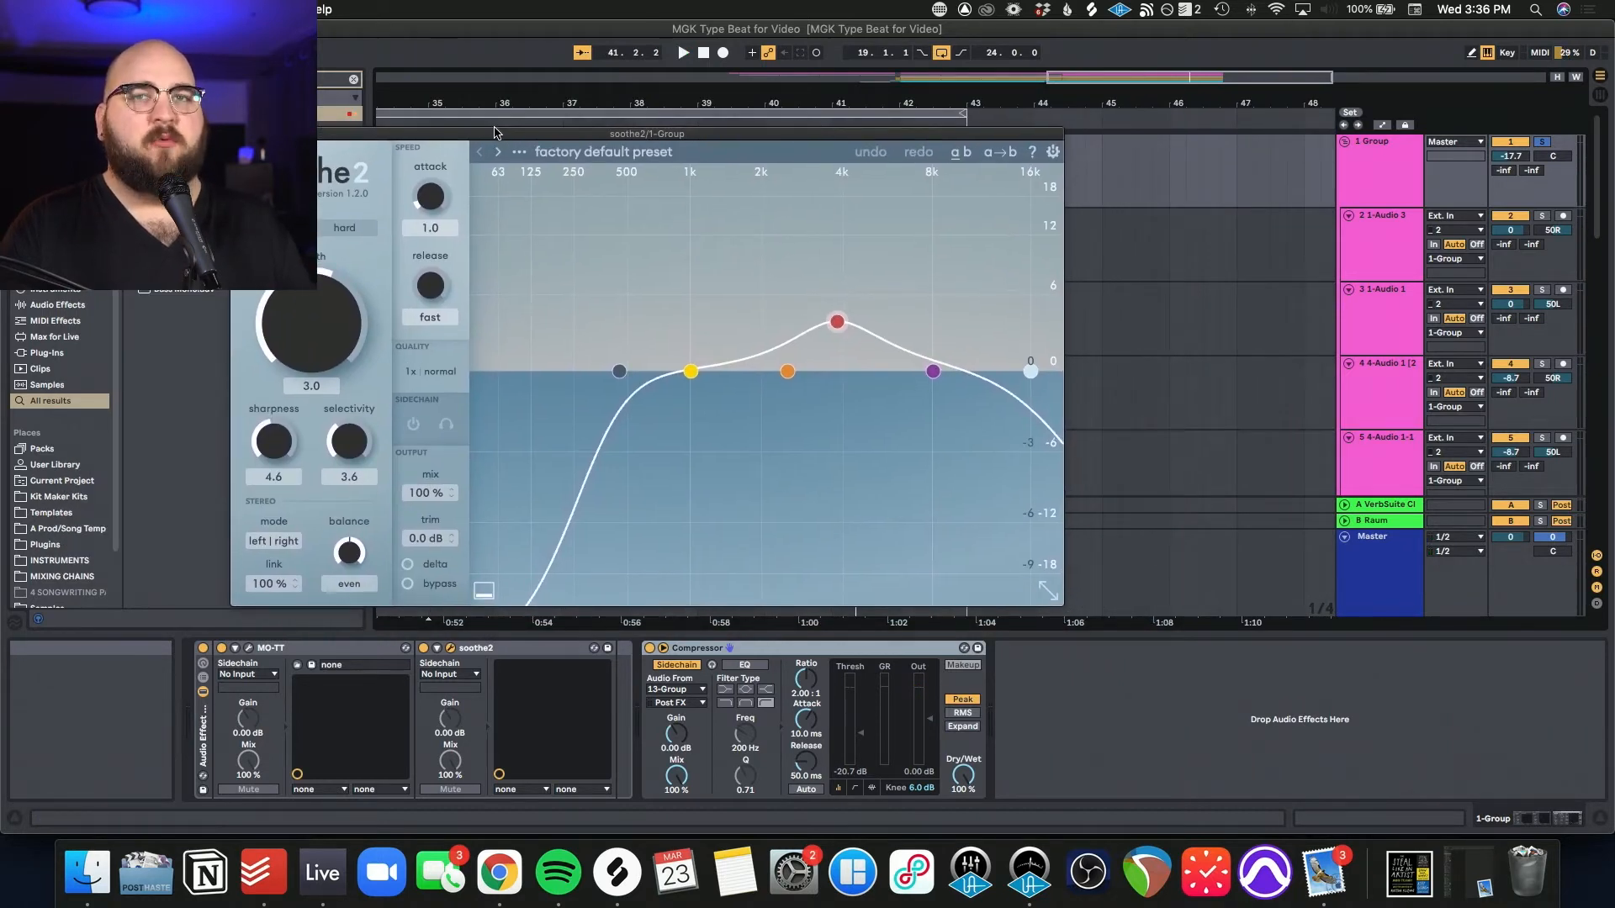
{"action": "left_click", "coordinate": [424, 649]}
{"action": "key", "text": "space"}
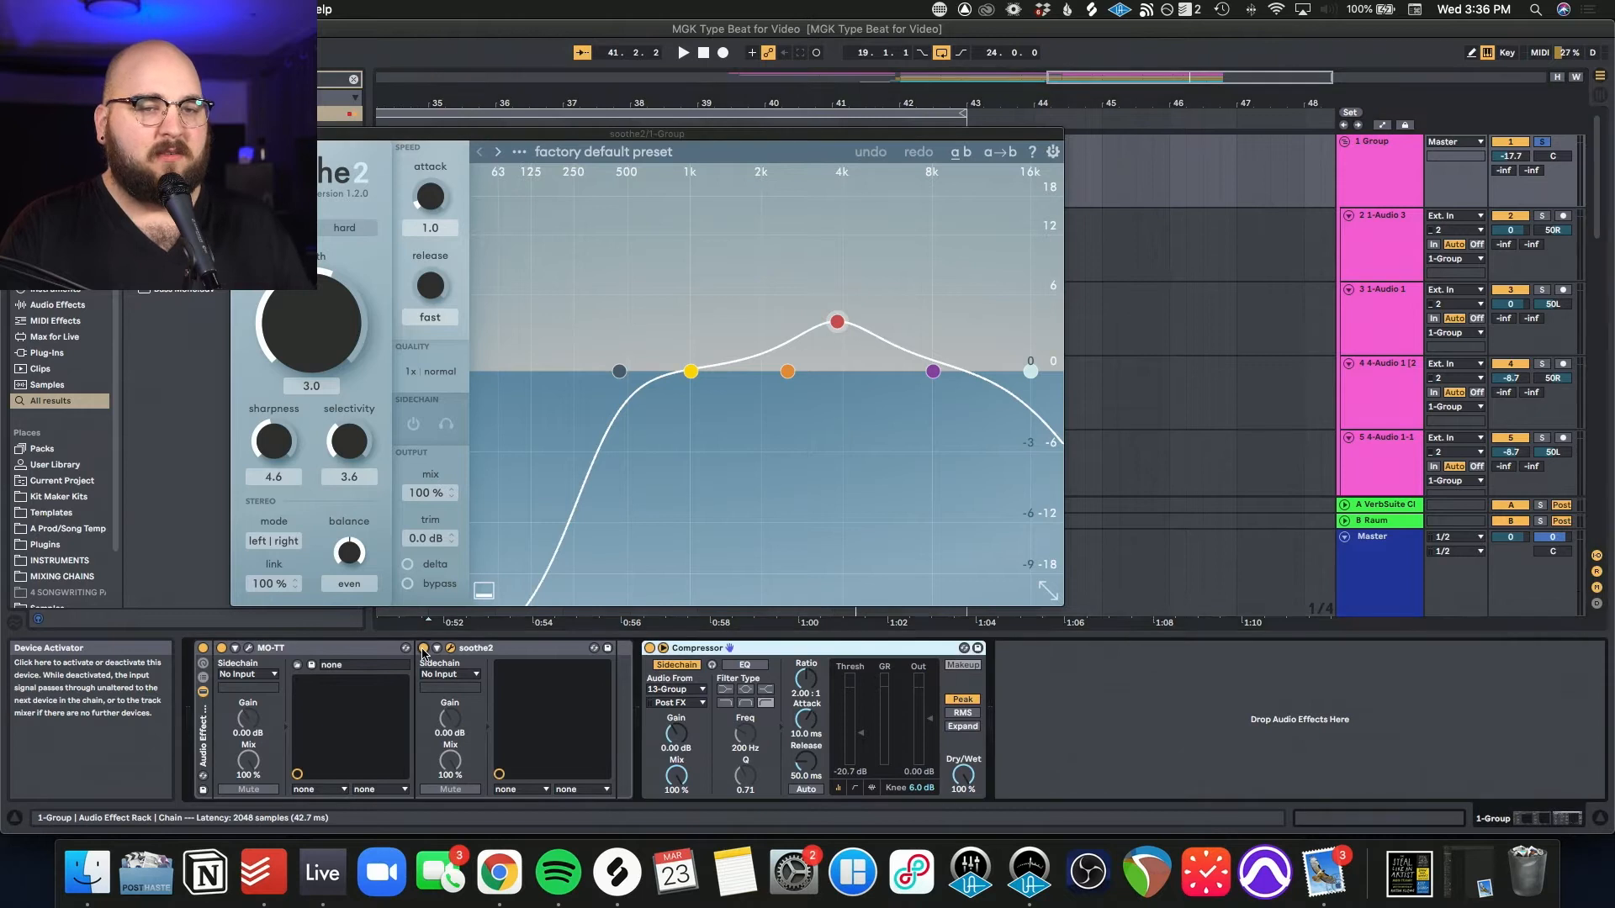
{"action": "left_click", "coordinate": [424, 648]}
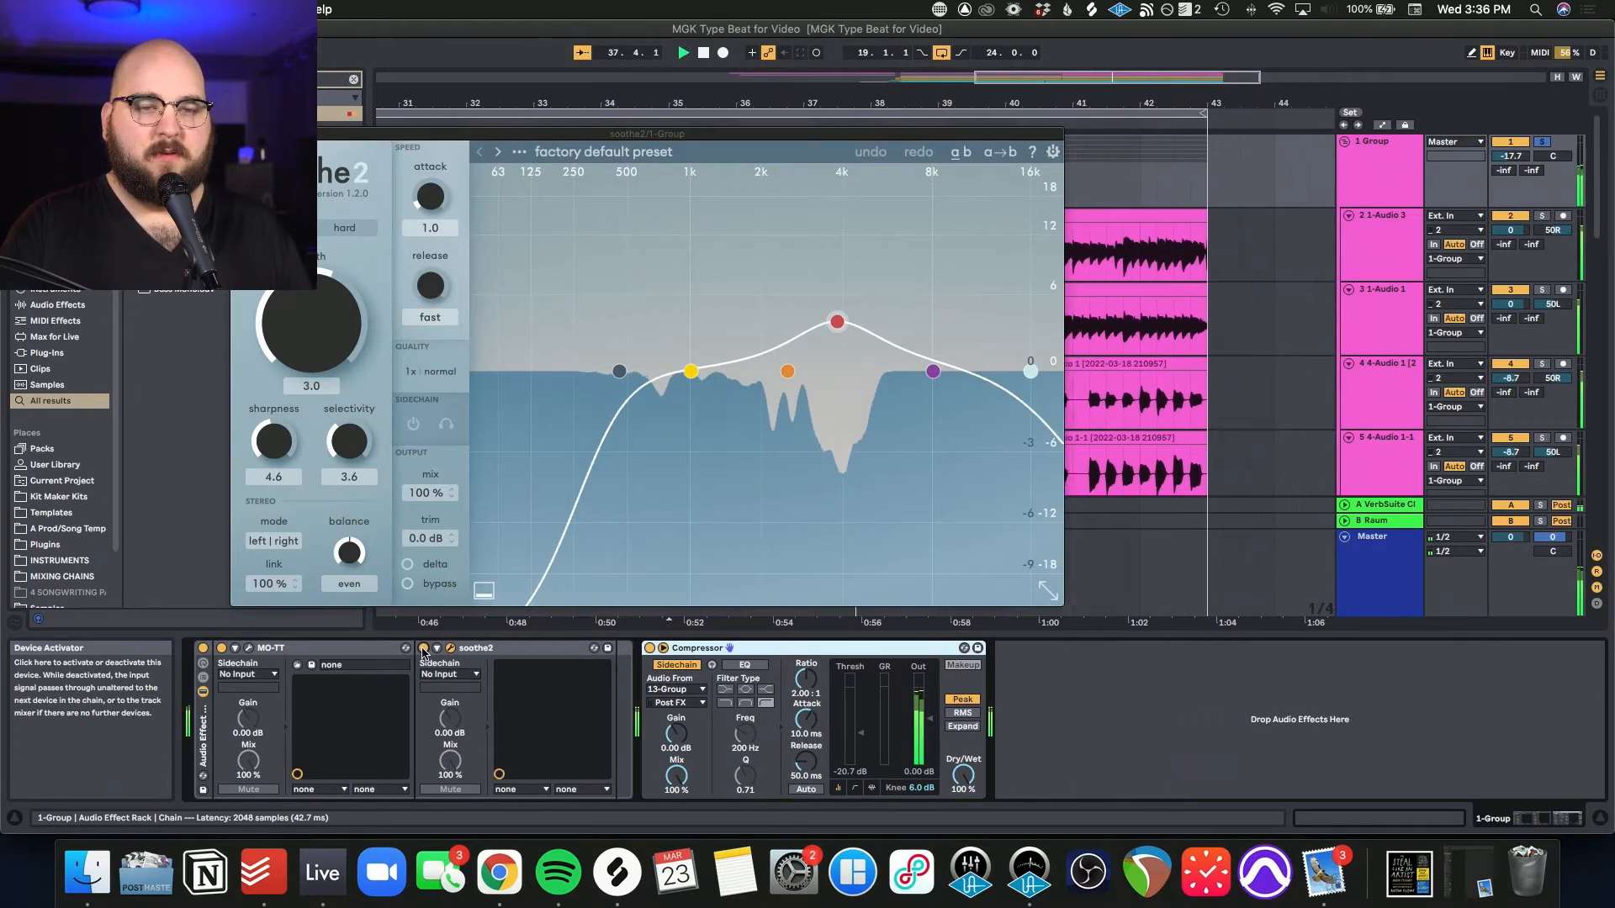
{"action": "left_click", "coordinate": [424, 648]}
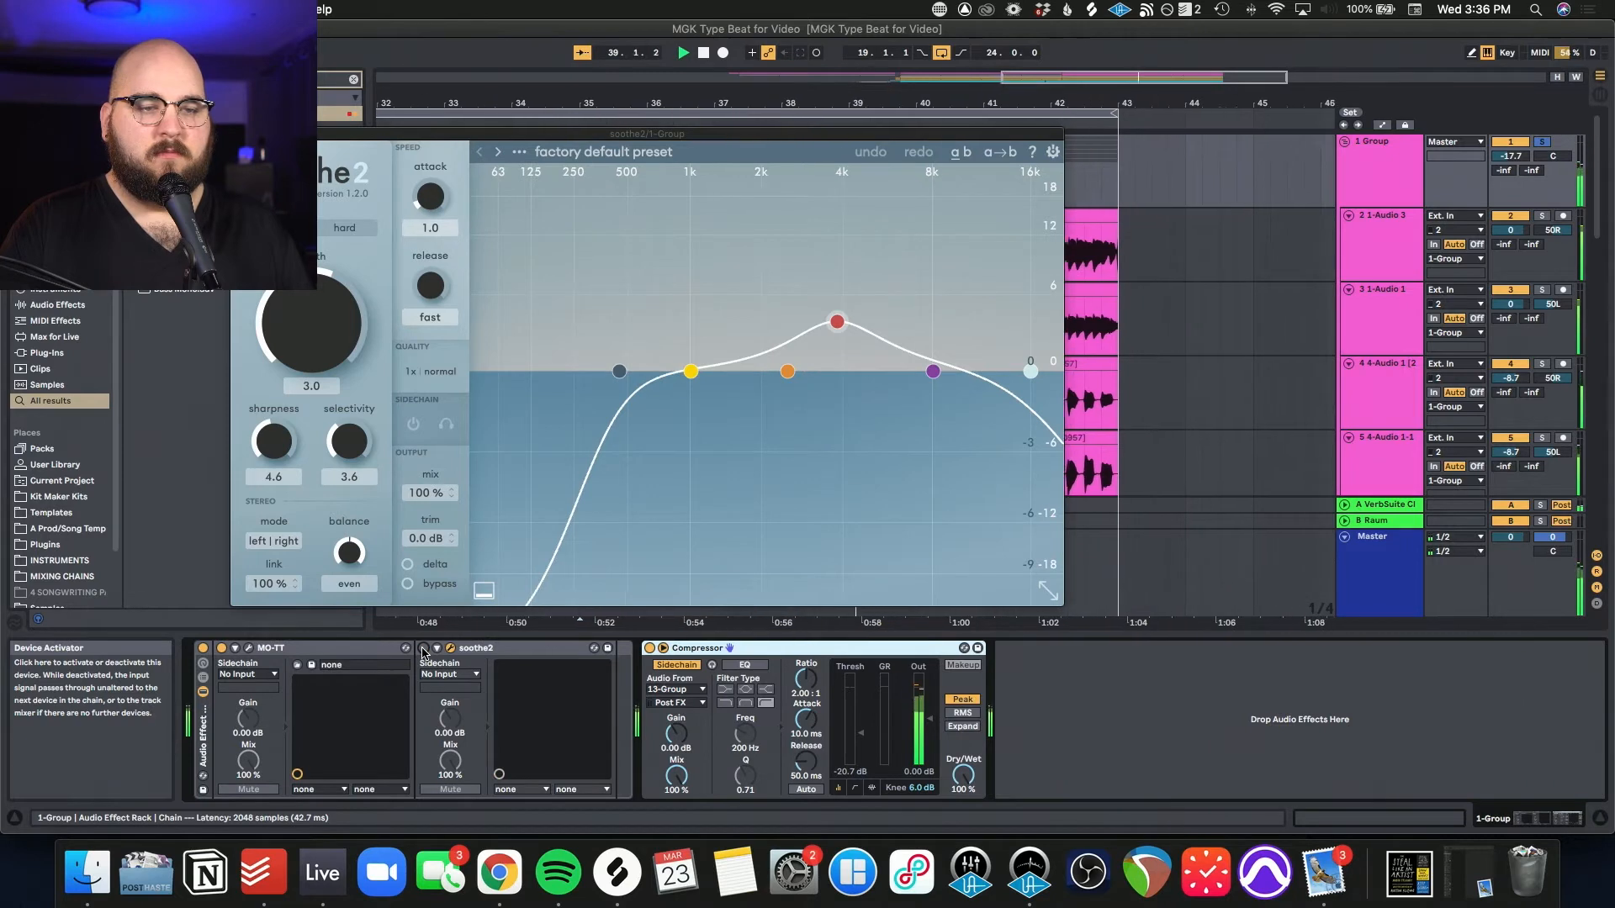
{"action": "left_click", "coordinate": [424, 649]}
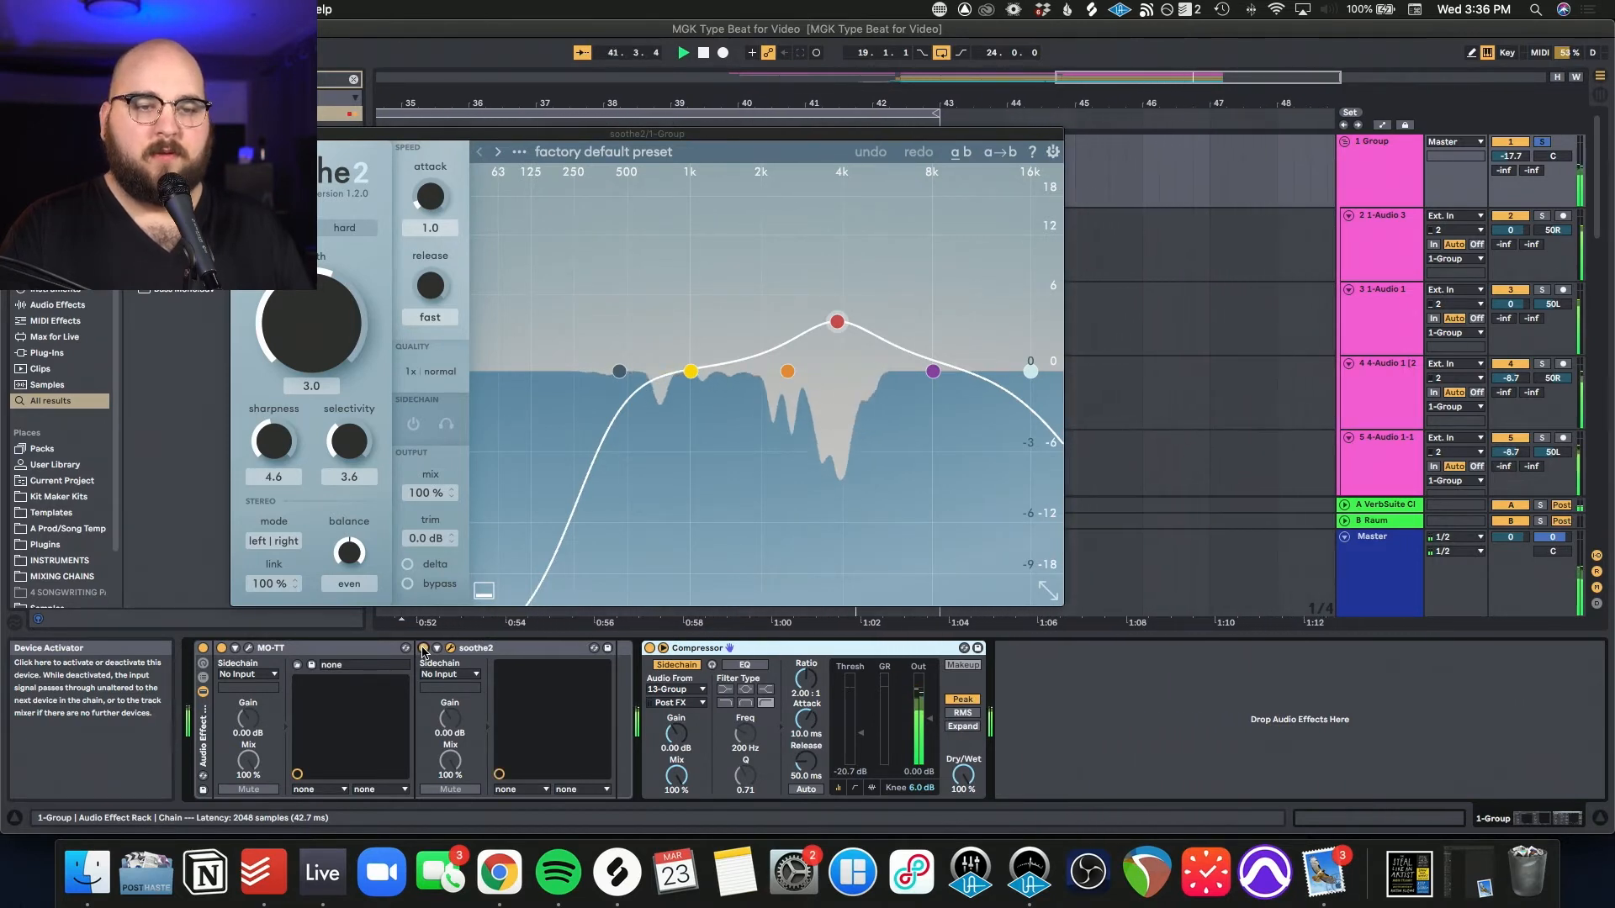
Step: Play the full beat from bar 35 with the guitar group unsoloed to examine the group's sidechained Compressor
{"action": "left_click", "coordinate": [697, 648]}
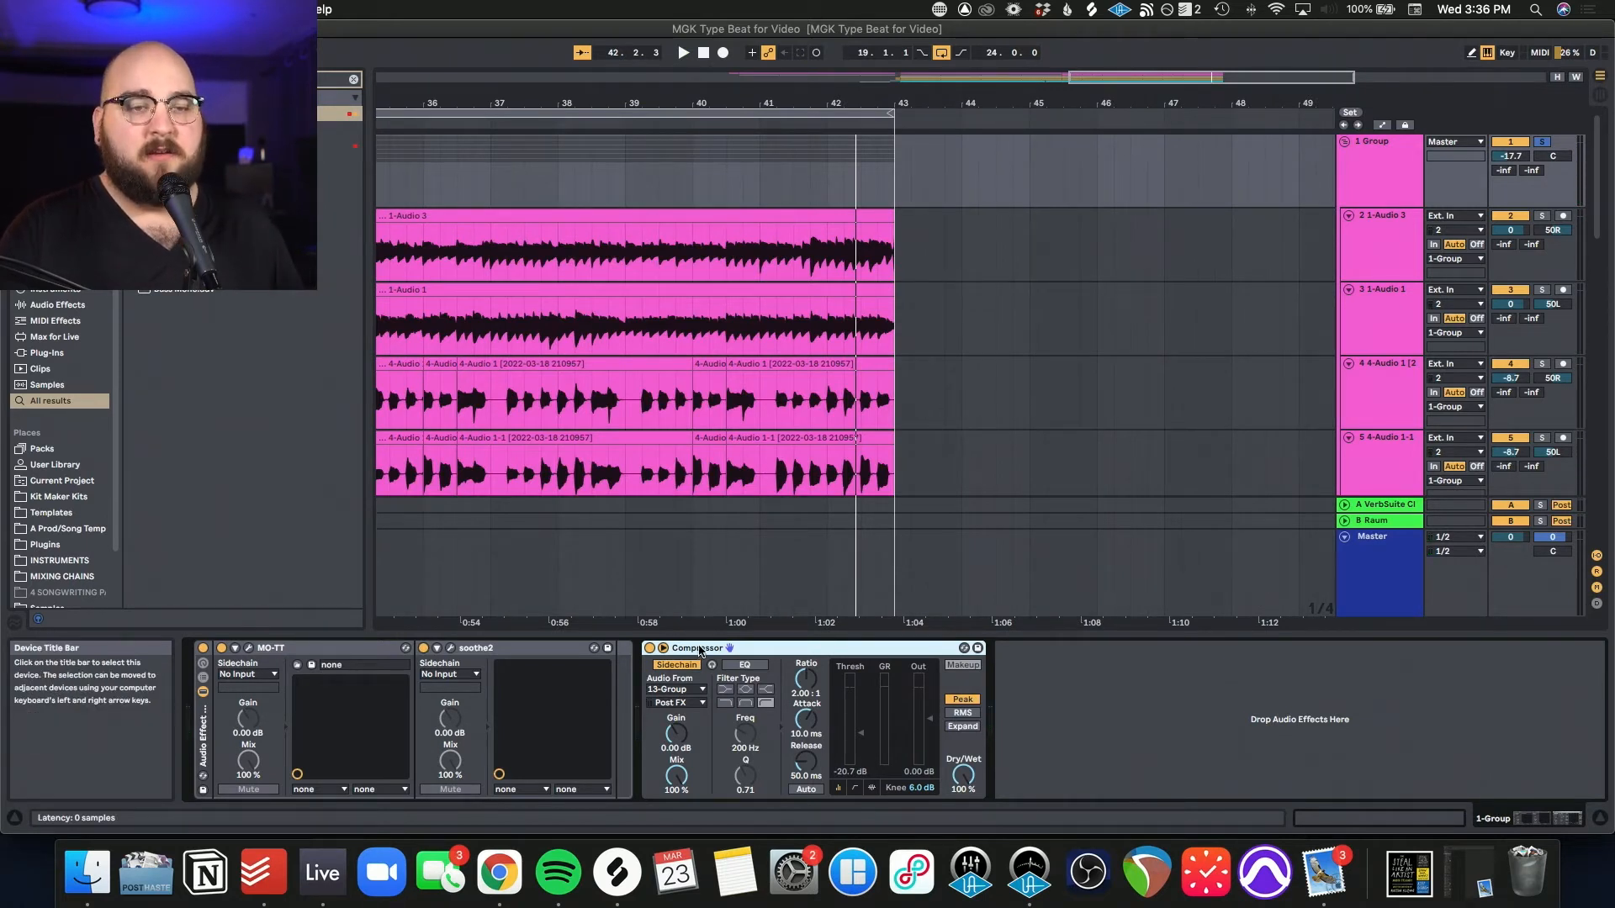
{"action": "key", "text": "space"}
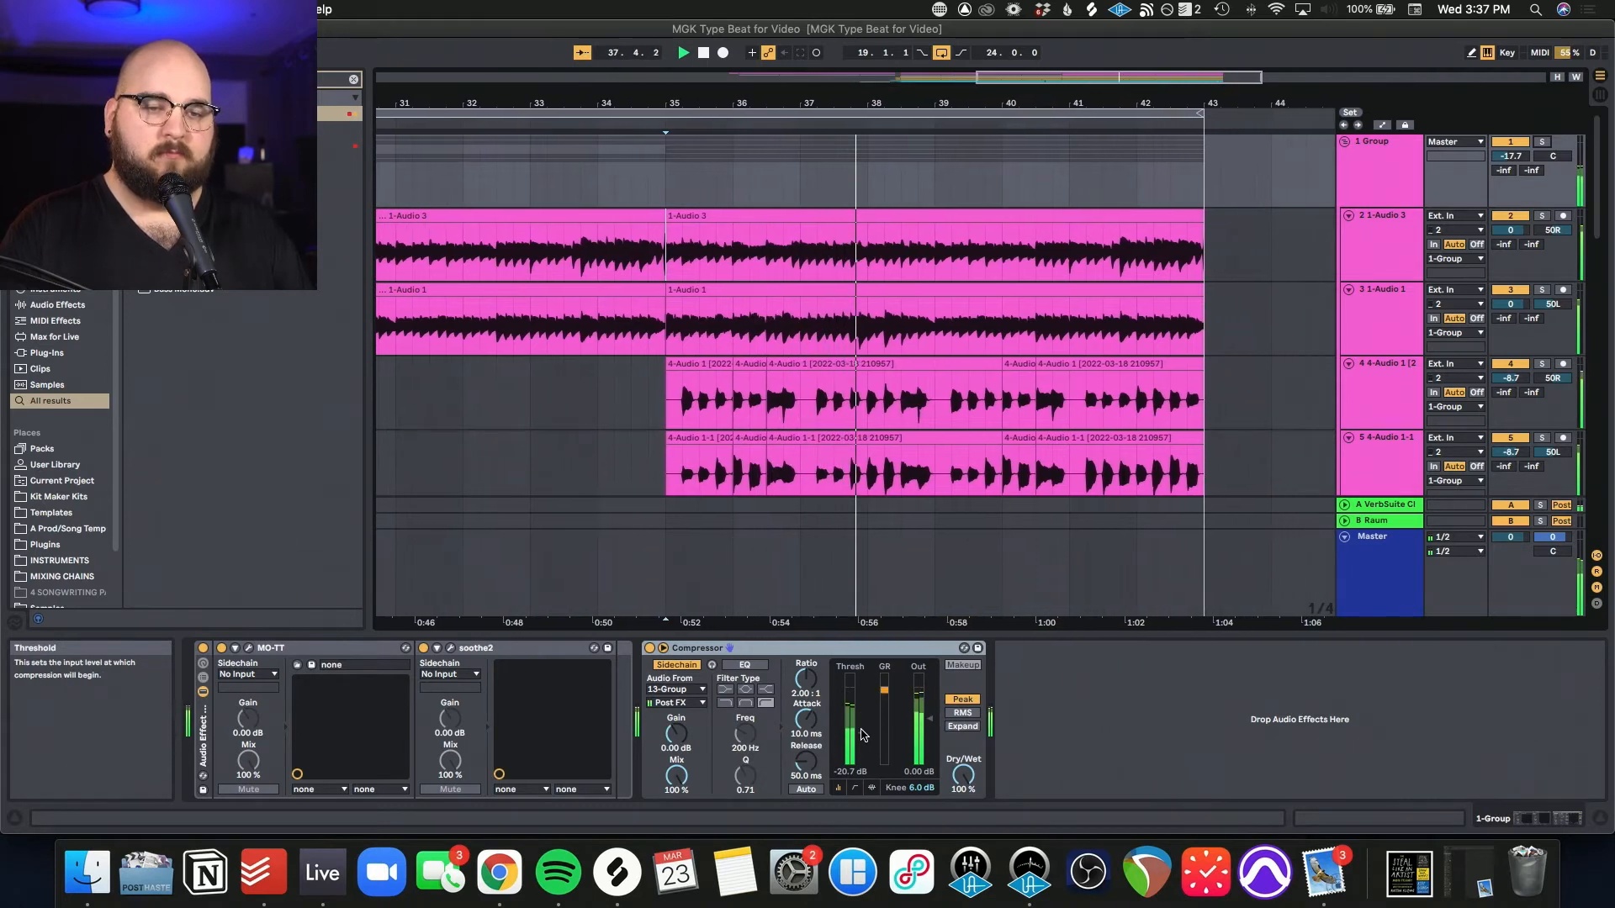
{"action": "key", "text": "space"}
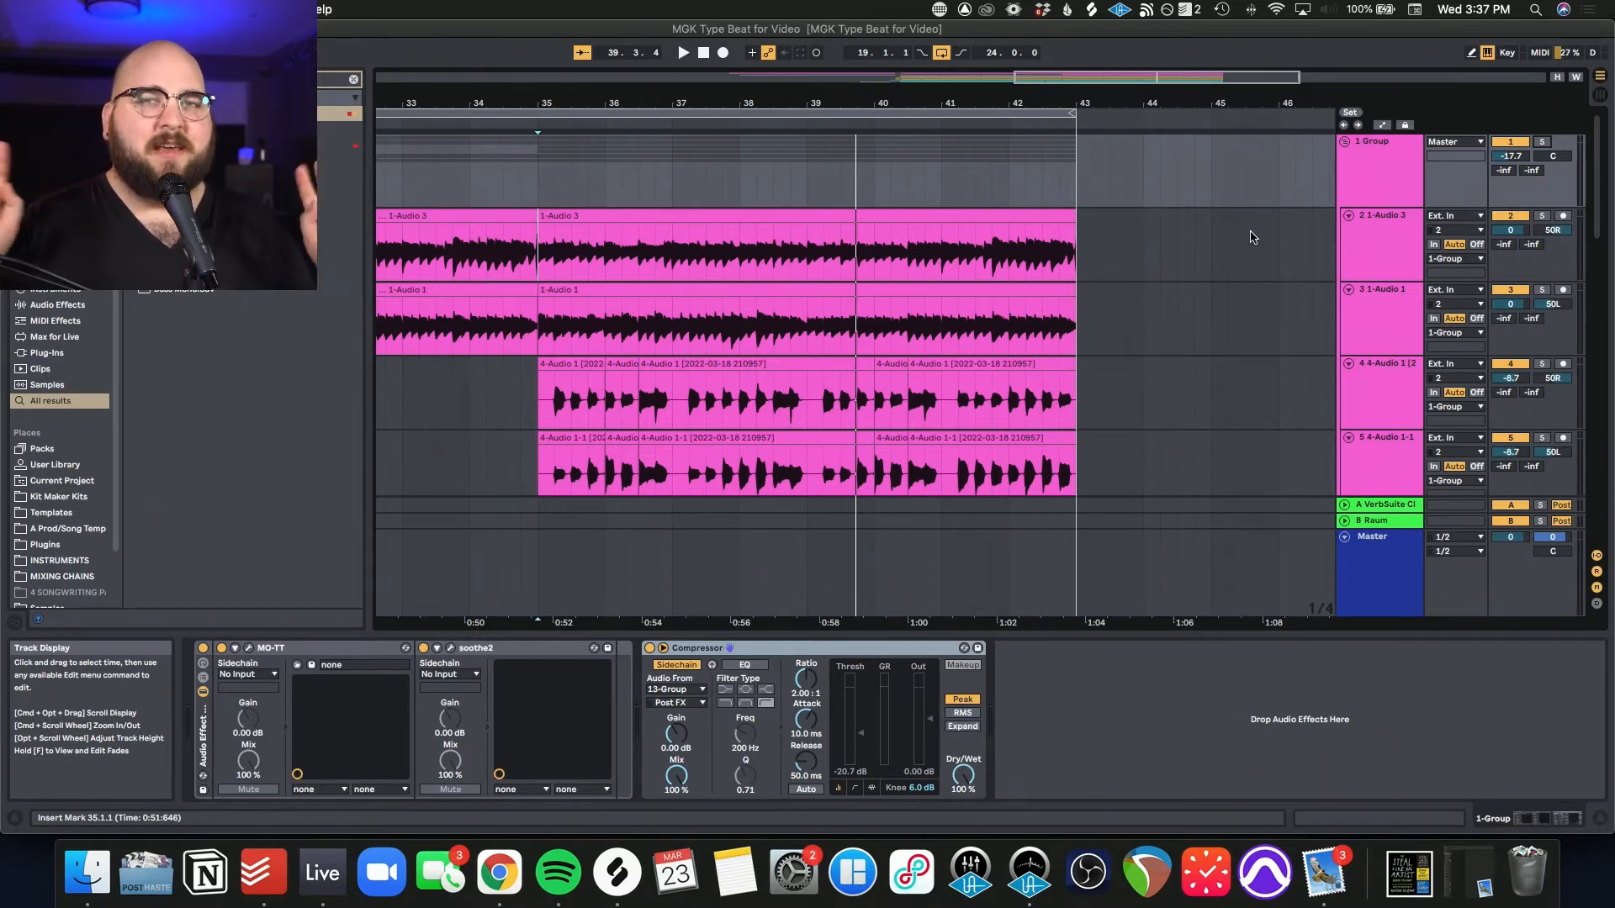
Step: Solo the 8 Group containing the bass tracks and play it from bar 35
{"action": "scroll", "coordinate": [1251, 238], "scroll_direction": "down", "scroll_amount": 5}
{"action": "left_click", "coordinate": [1558, 257]}
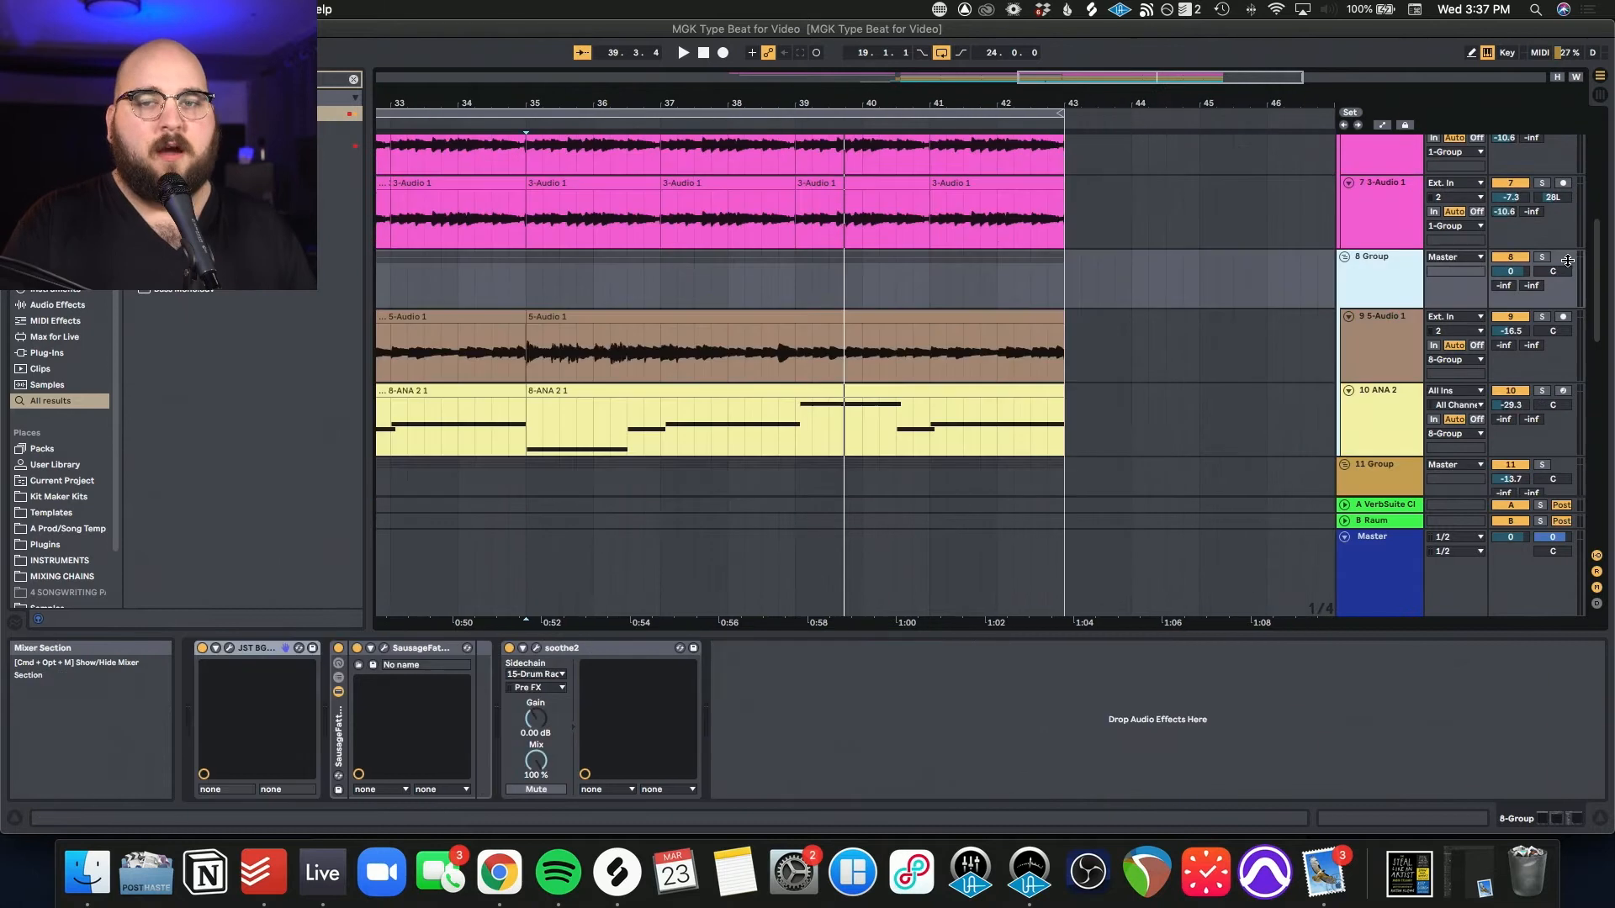
{"action": "left_click", "coordinate": [1541, 257]}
{"action": "scroll", "coordinate": [1125, 353], "scroll_direction": "left", "scroll_amount": 2}
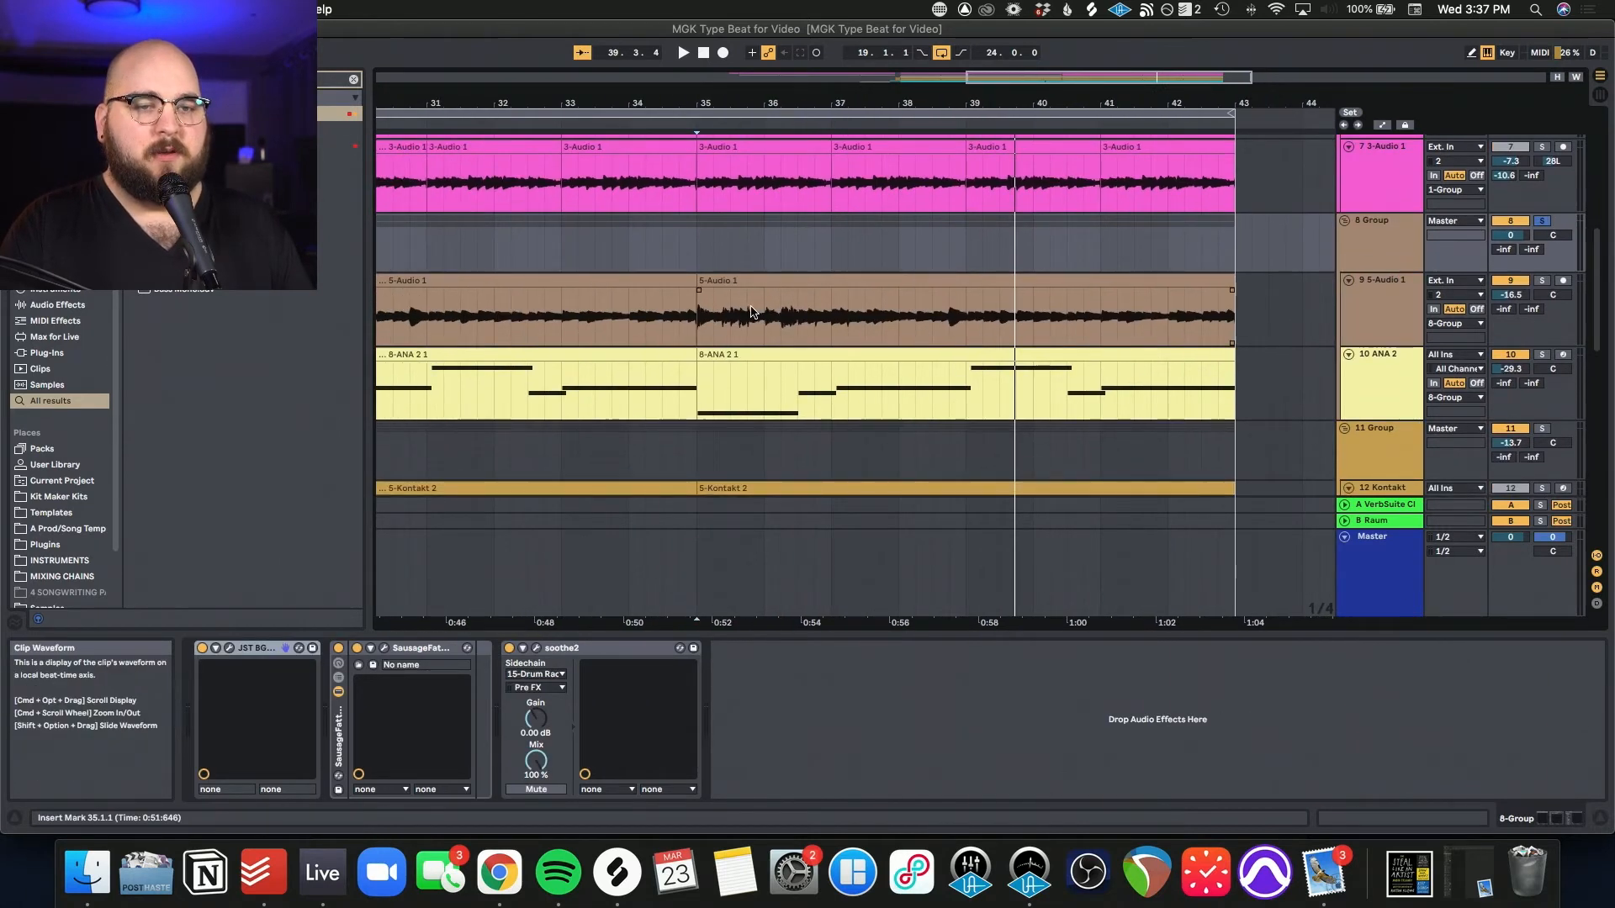
{"action": "left_click", "coordinate": [695, 320]}
{"action": "key", "text": "space"}
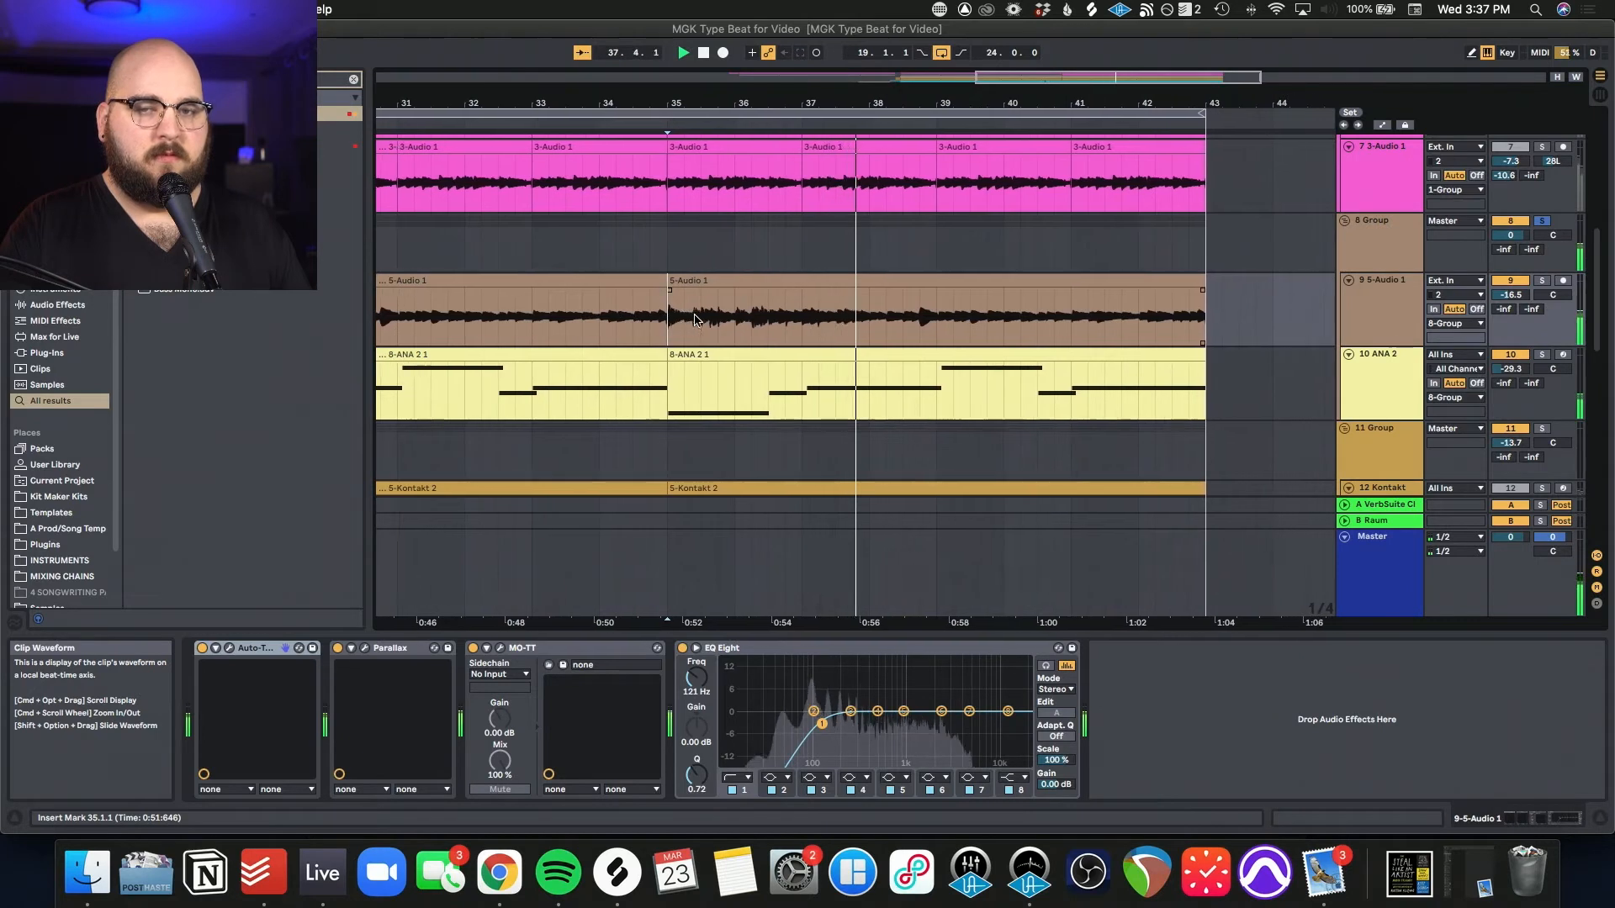
{"action": "key", "text": "space"}
Step: Solo track 9, play it from bar 35, and check the input type options in its Auto-Tune Artist plug-in
{"action": "left_click", "coordinate": [1542, 280]}
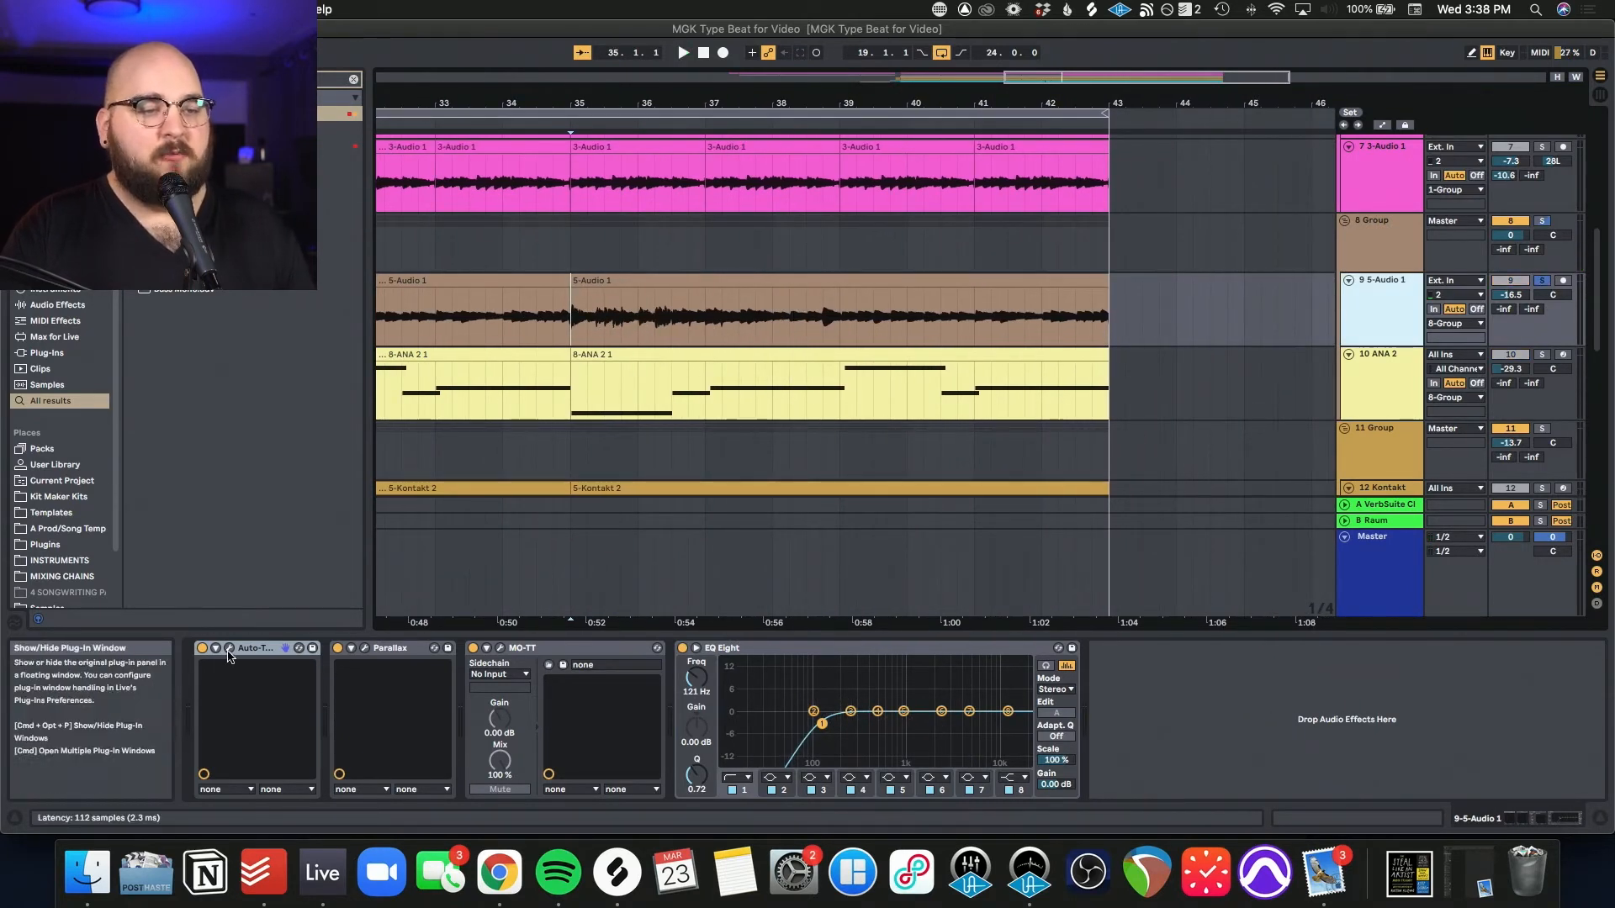
{"action": "key", "text": "space"}
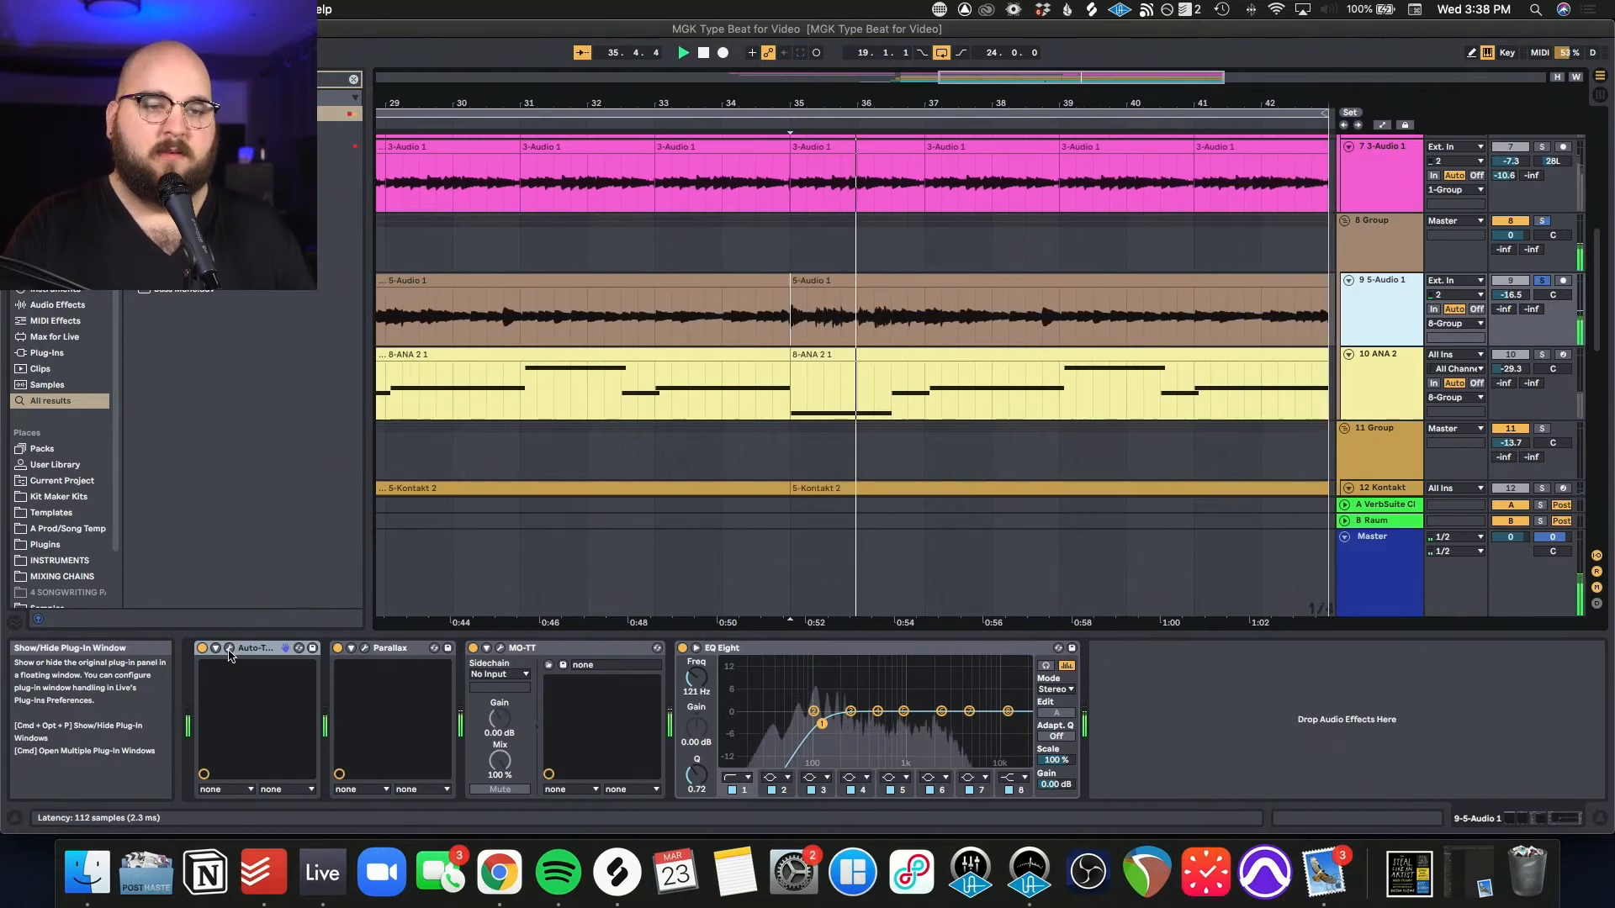
{"action": "left_click", "coordinate": [230, 655]}
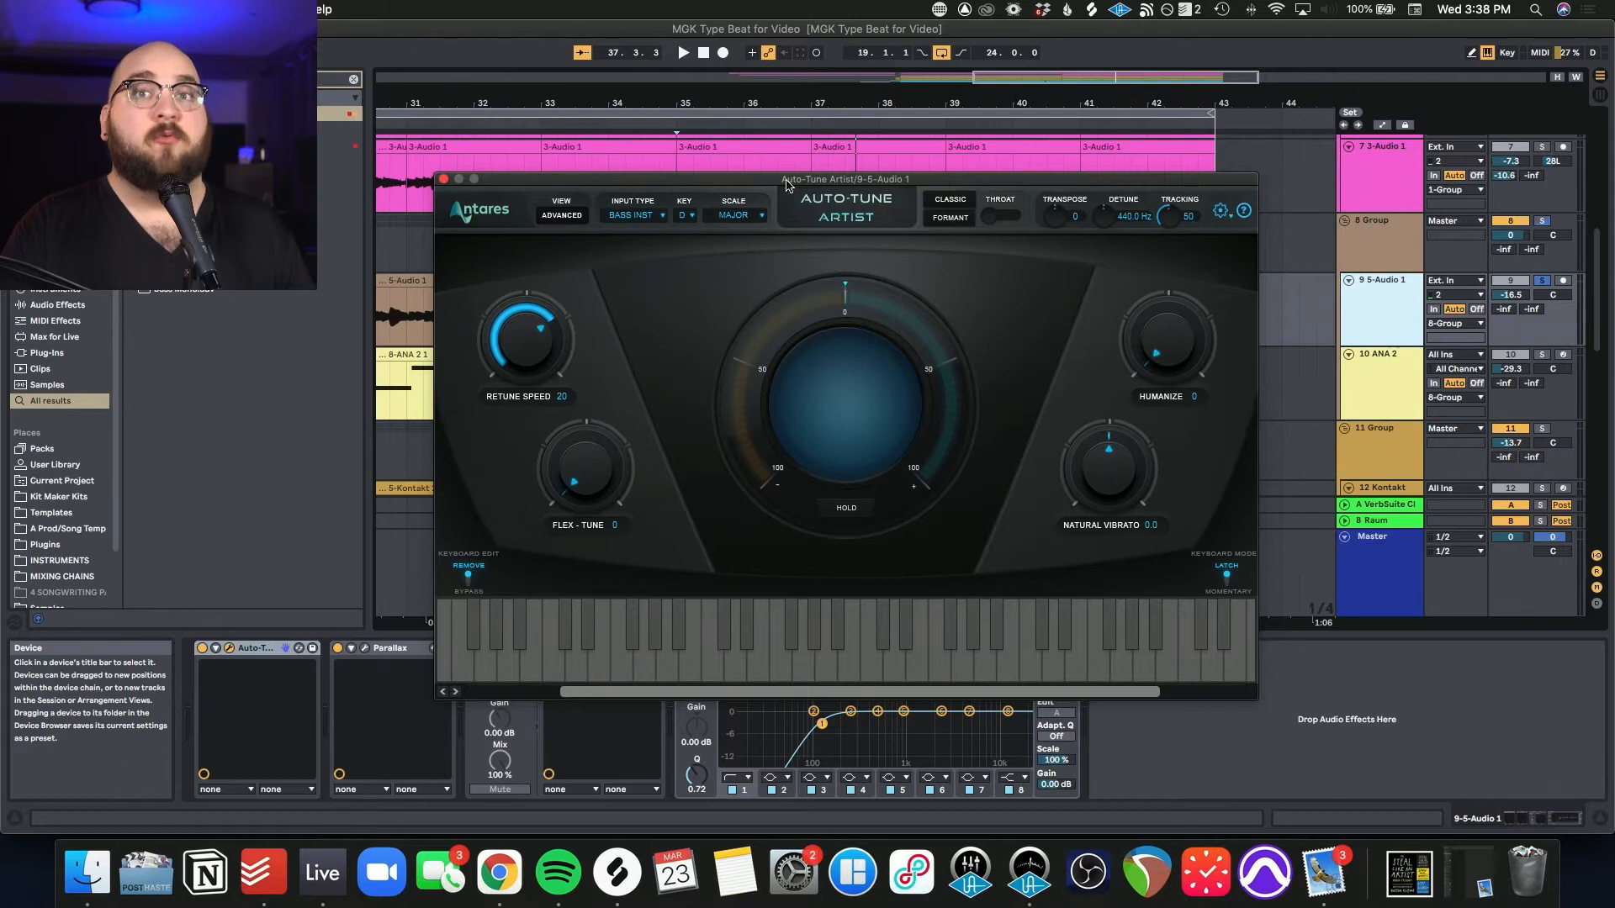
{"action": "left_click", "coordinate": [663, 216]}
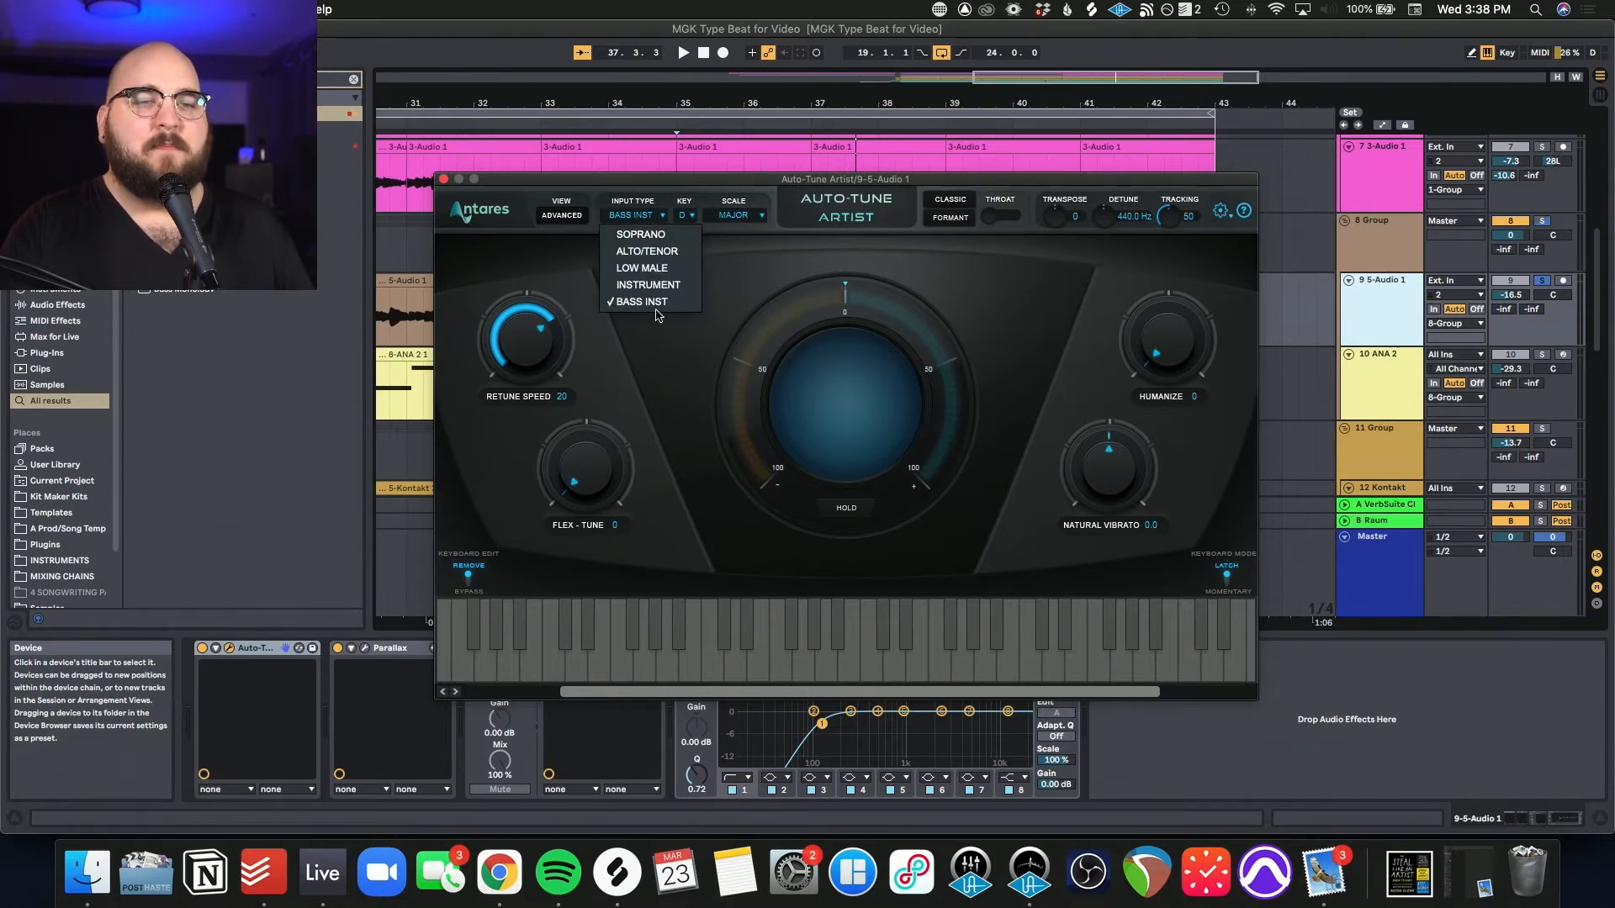
{"action": "left_click", "coordinate": [641, 364]}
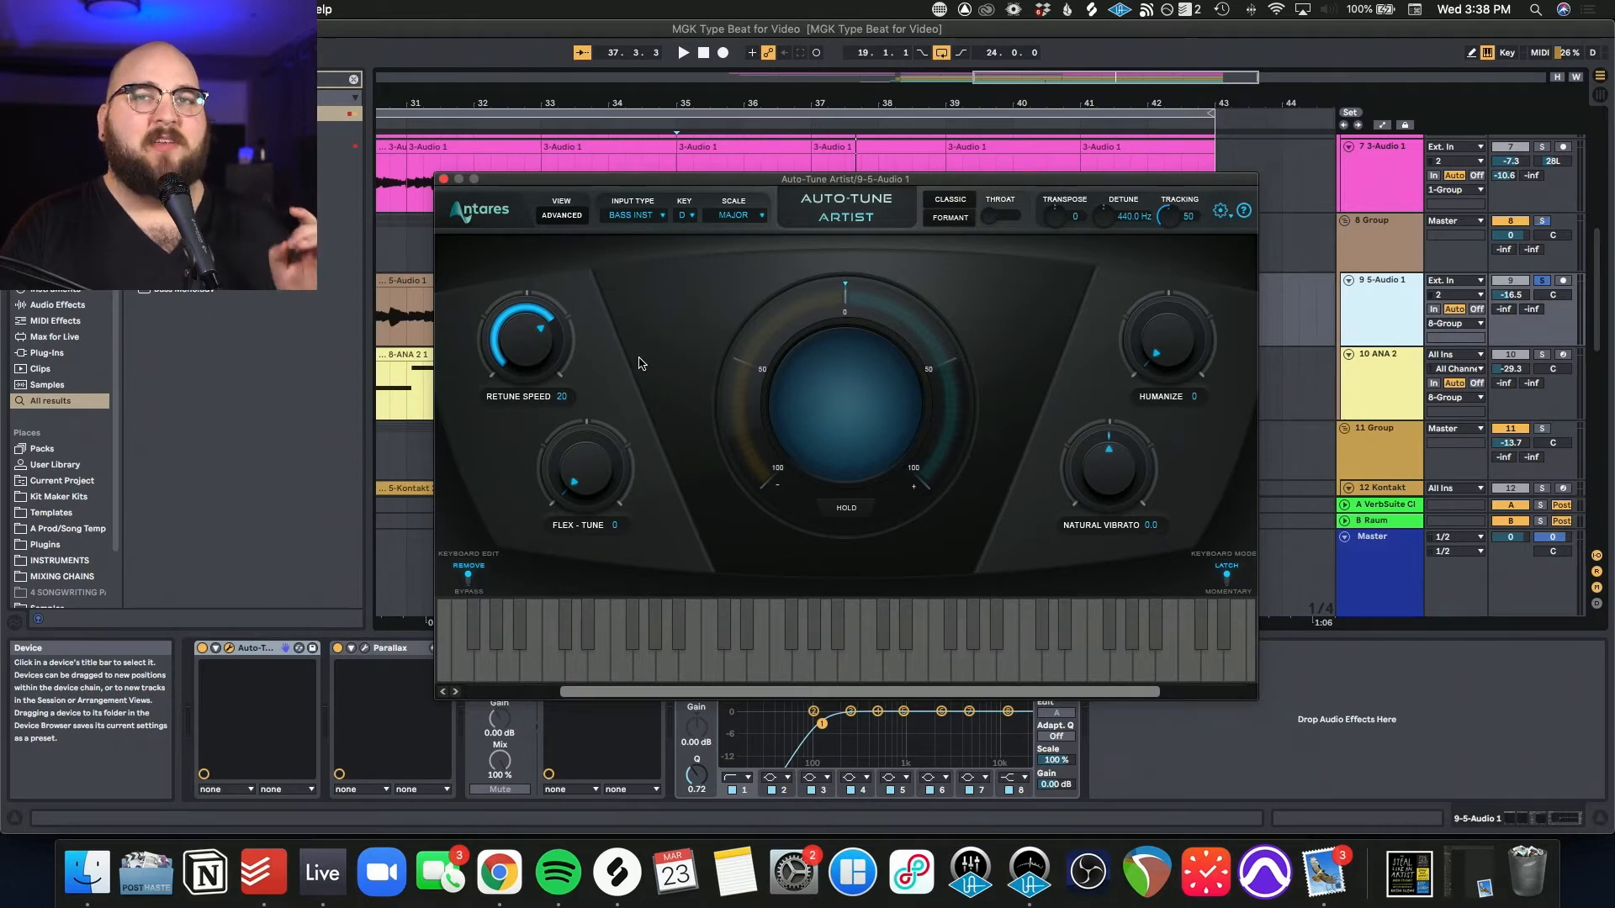
{"action": "left_click", "coordinate": [443, 180]}
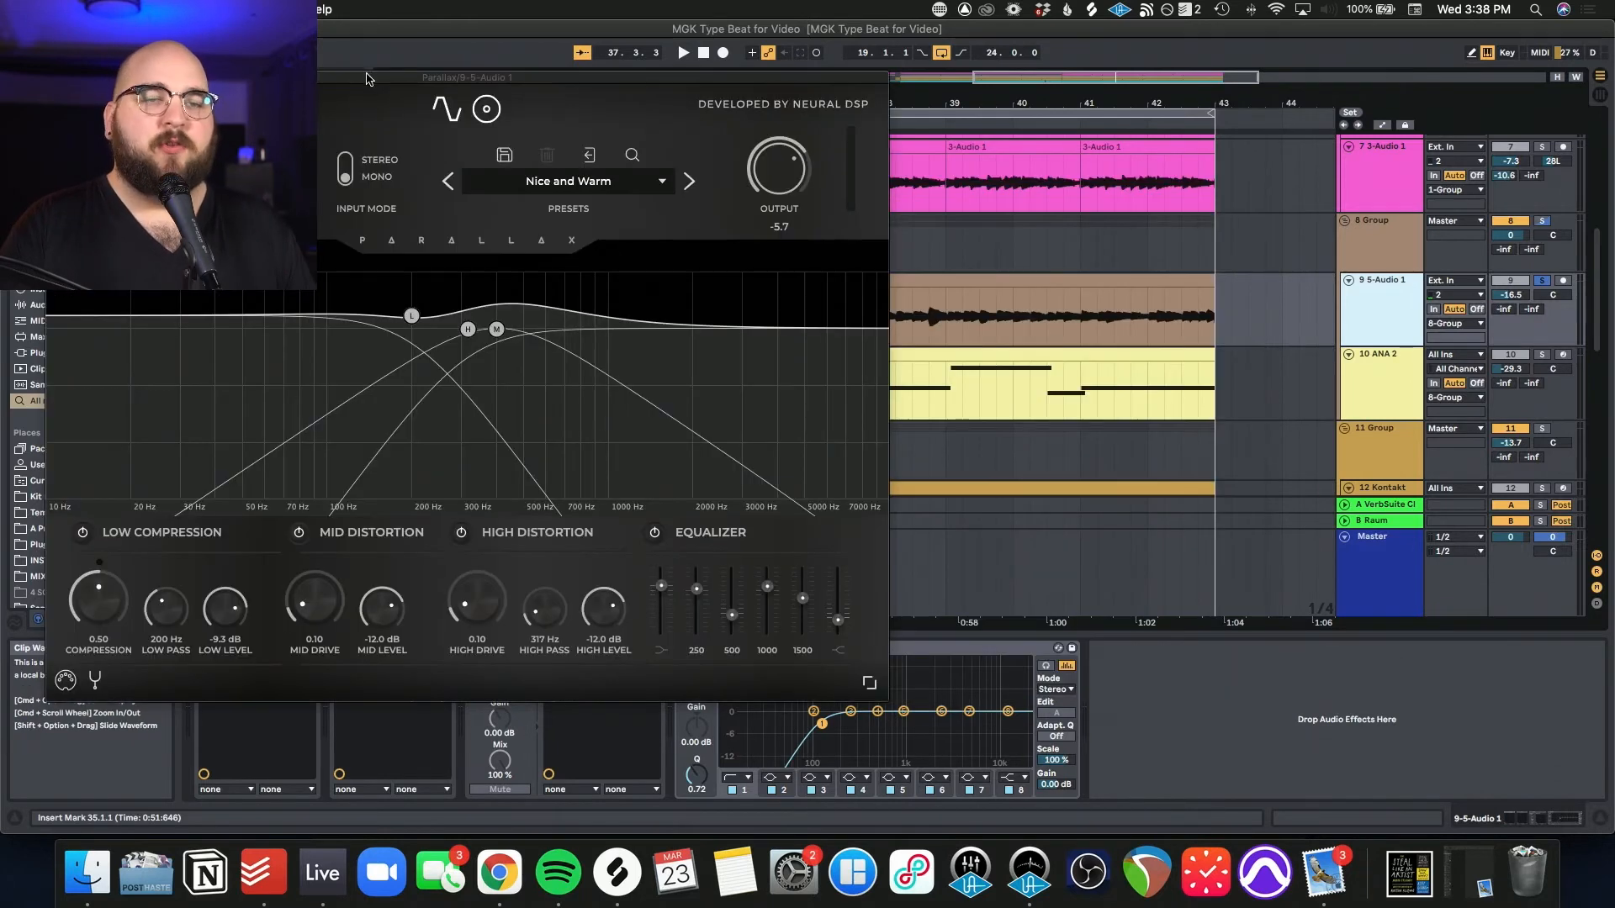
Step: Review the Parallax plug-in's Nice and Warm preset on track 9 while playing the bass from bar 35, and close it
{"action": "left_click_drag", "start_coordinate": [368, 77], "coordinate": [756, 117]}
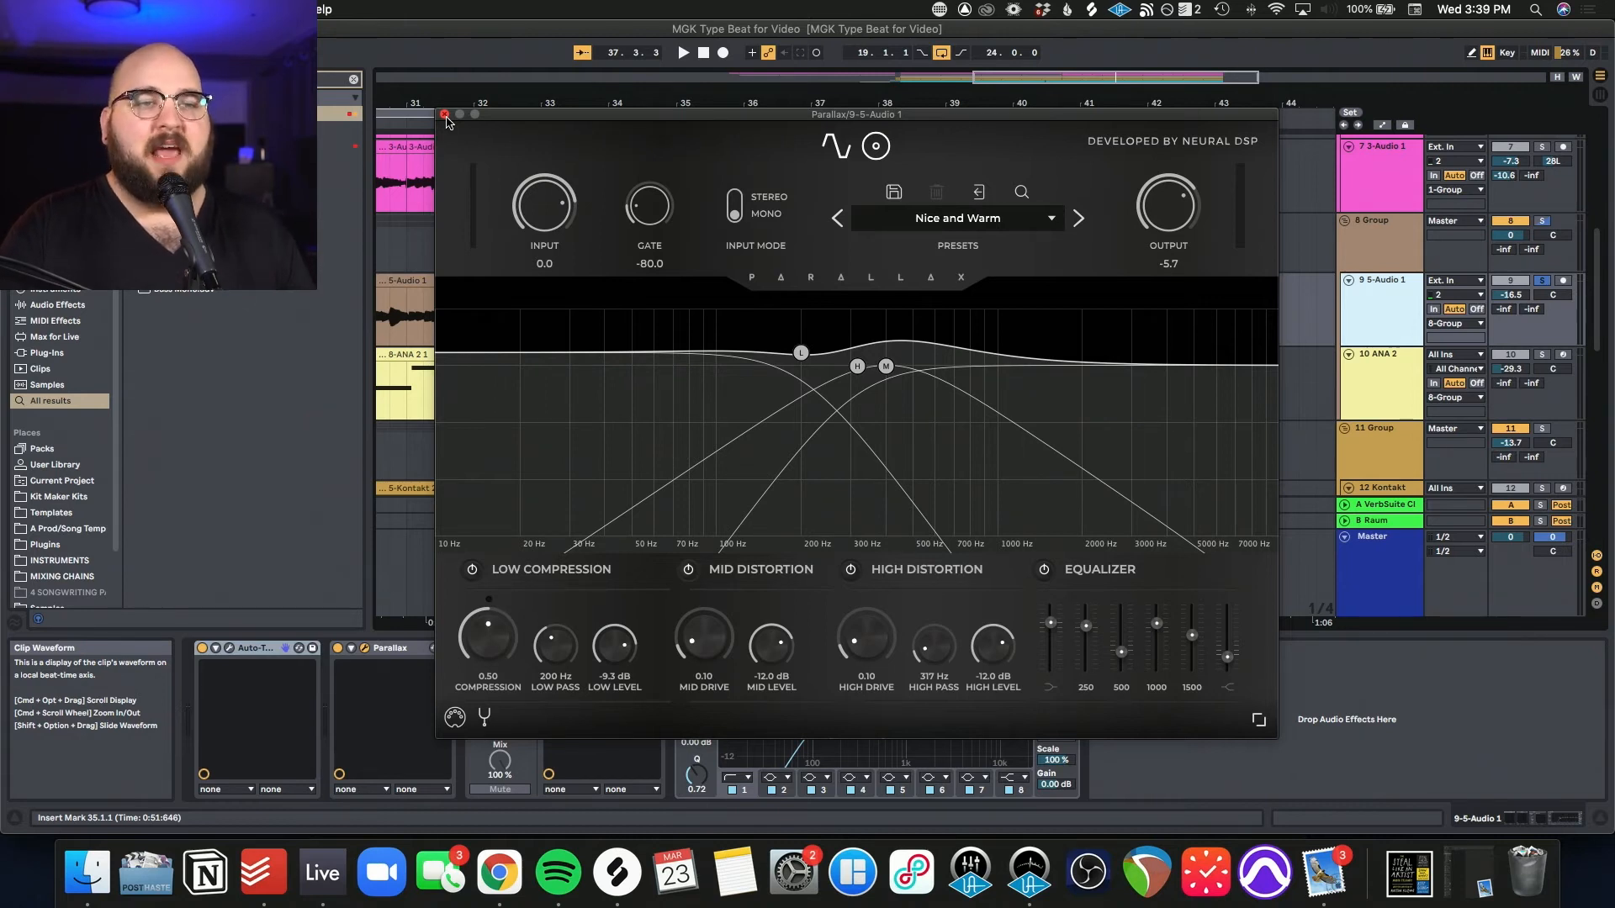
{"action": "key", "text": "space"}
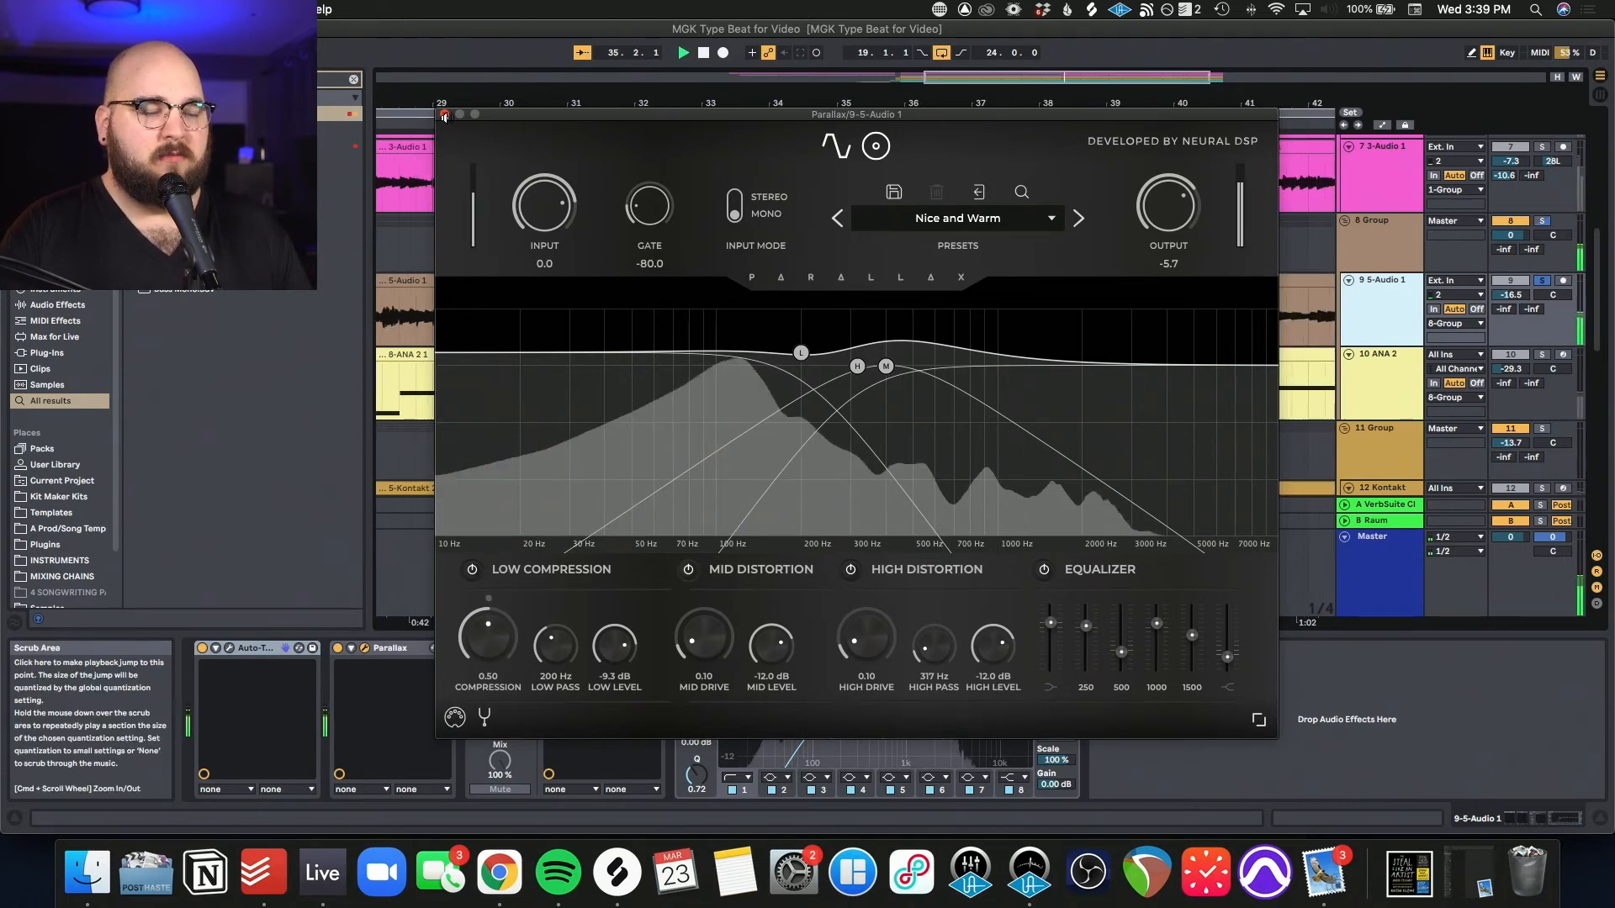
{"action": "key", "text": "space"}
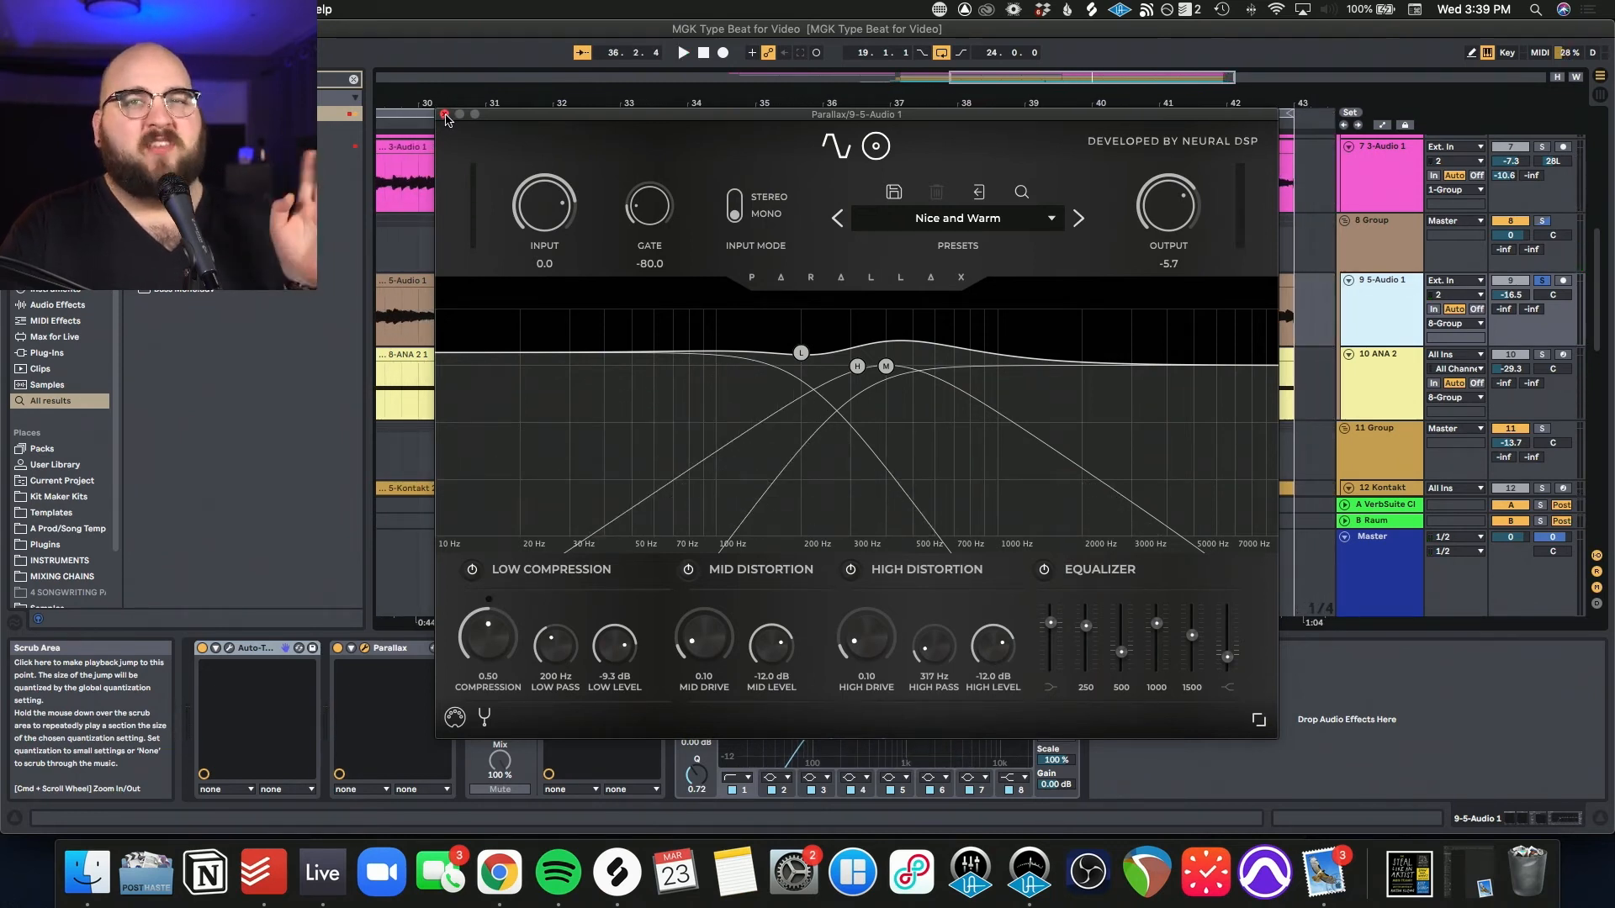
{"action": "left_click", "coordinate": [446, 119]}
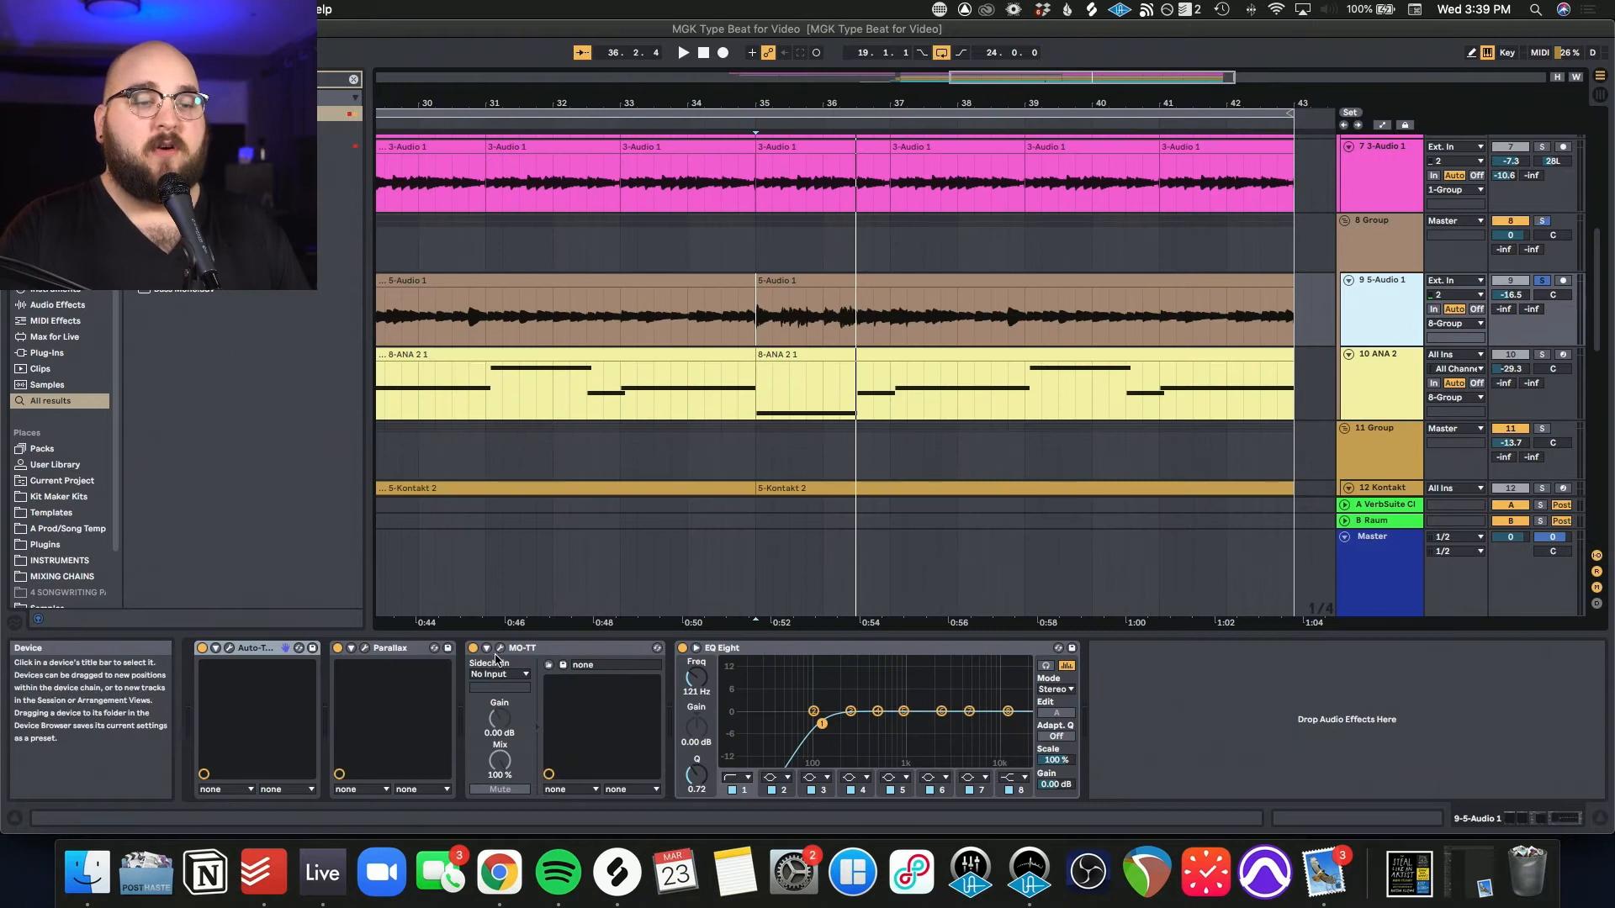
Step: Open track 9's MO-TT compressor, toggle its bypass during playback from bar 35 to compare, and close it
{"action": "left_click", "coordinate": [499, 647]}
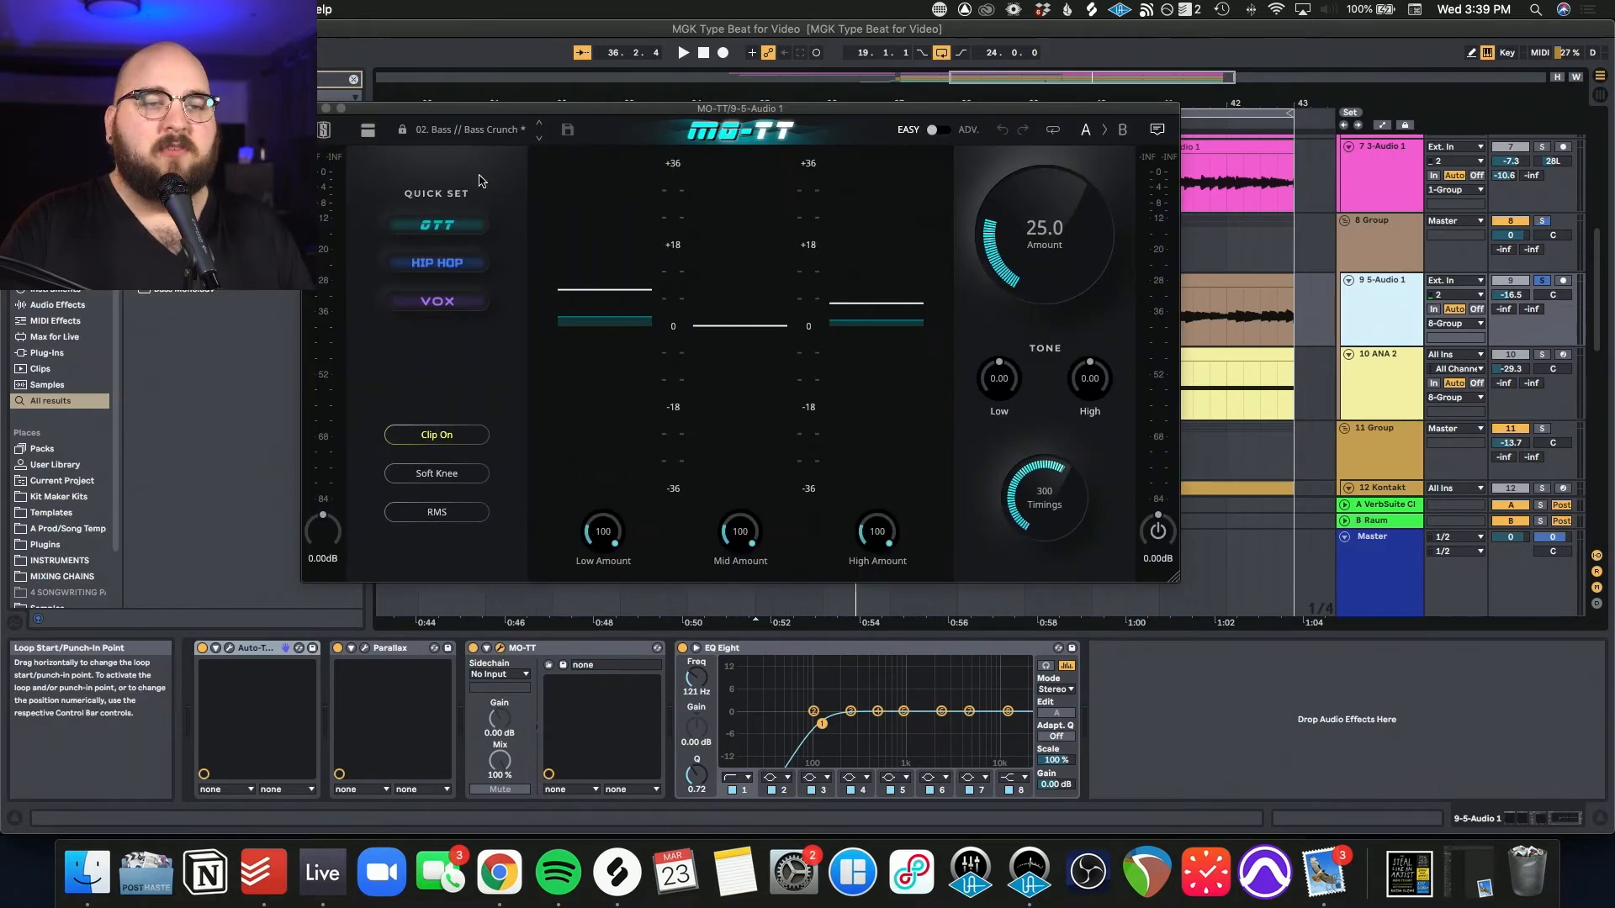
{"action": "key", "text": "space"}
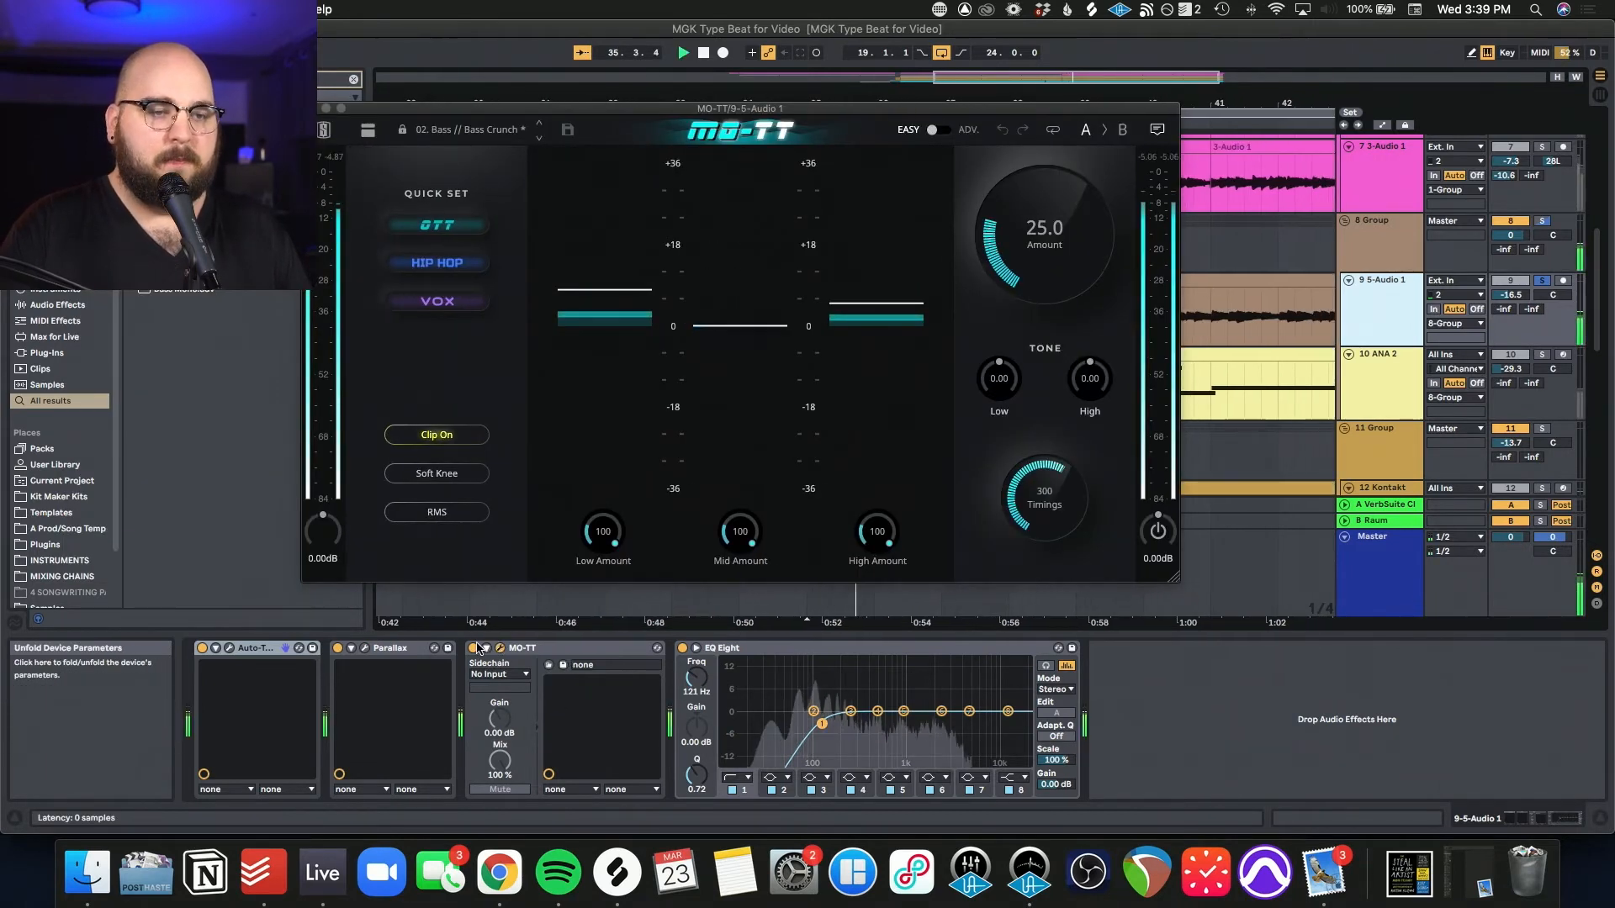
{"action": "left_click", "coordinate": [474, 648]}
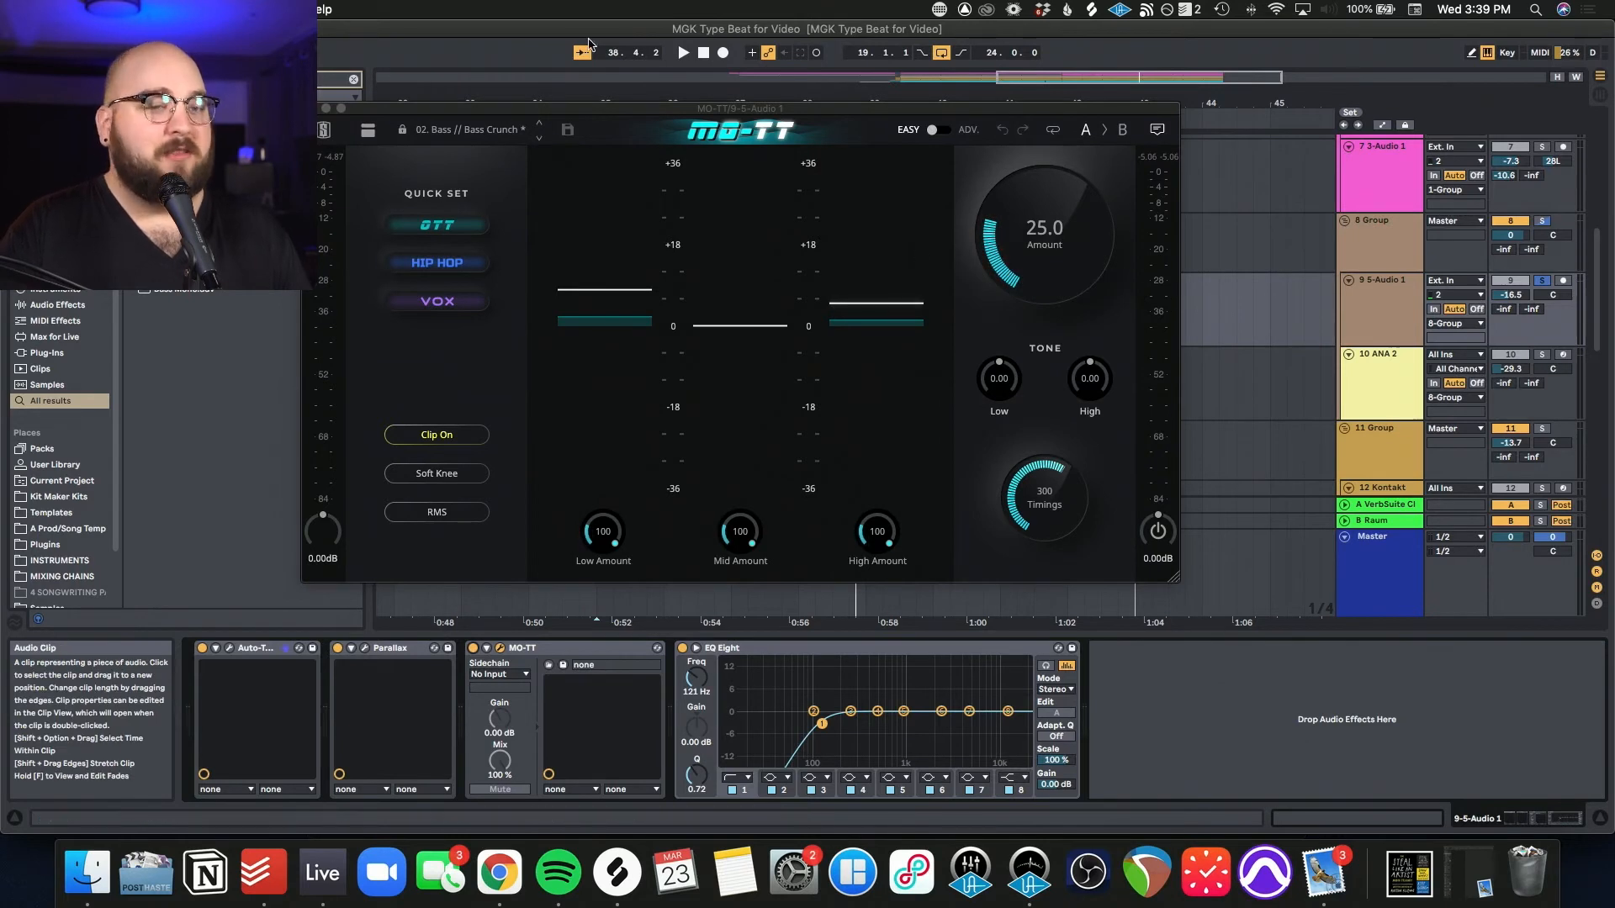
{"action": "left_click", "coordinate": [311, 108]}
Step: Examine the low-cut filter in the EQ Eight on track 9
{"action": "left_click", "coordinate": [715, 650]}
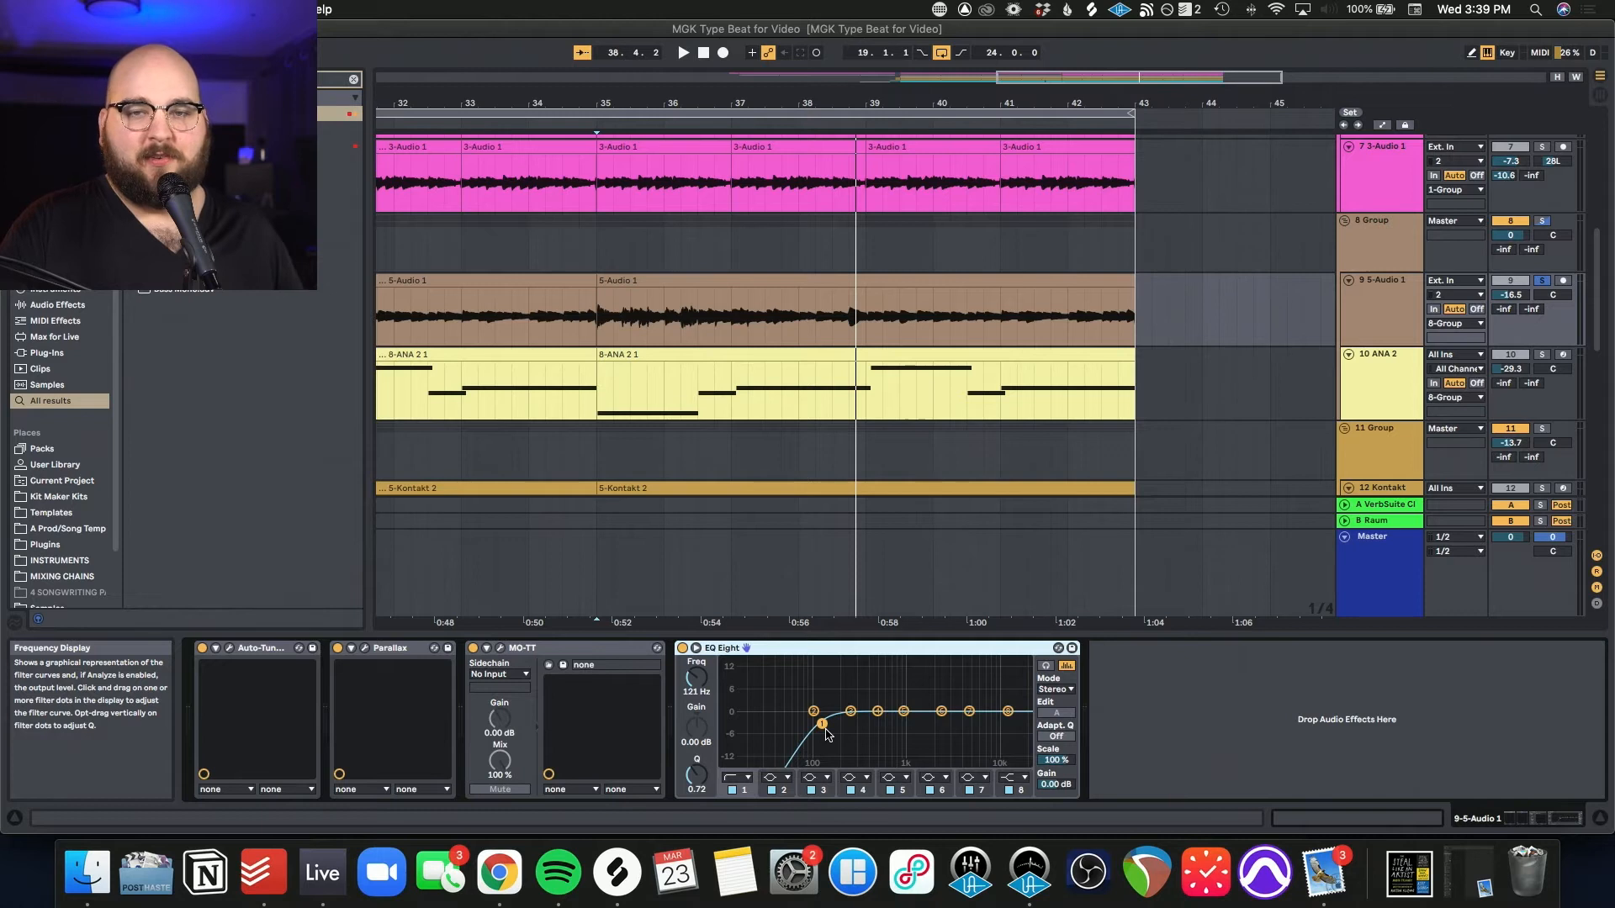
{"action": "left_click", "coordinate": [1390, 379]}
{"action": "scroll", "coordinate": [1390, 354], "scroll_direction": "up", "scroll_amount": 1}
{"action": "left_click", "coordinate": [1390, 312]}
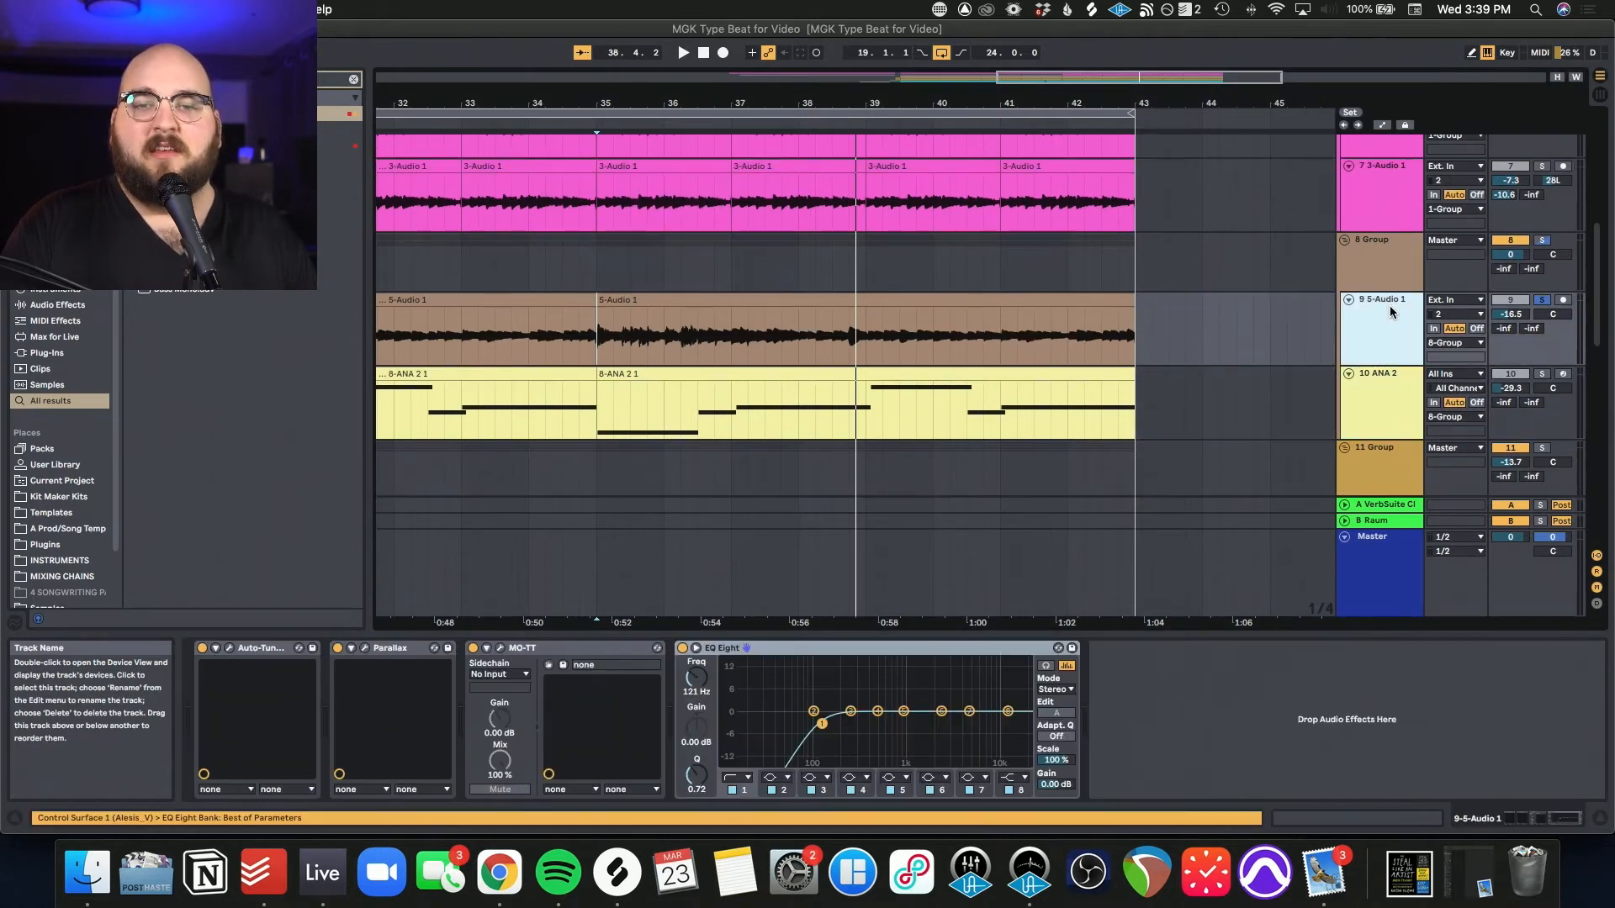
Step: Solo track 10, open its ANA 2 synth, and play the part from bar 35
{"action": "scroll", "coordinate": [1391, 312], "scroll_direction": "down", "scroll_amount": 4}
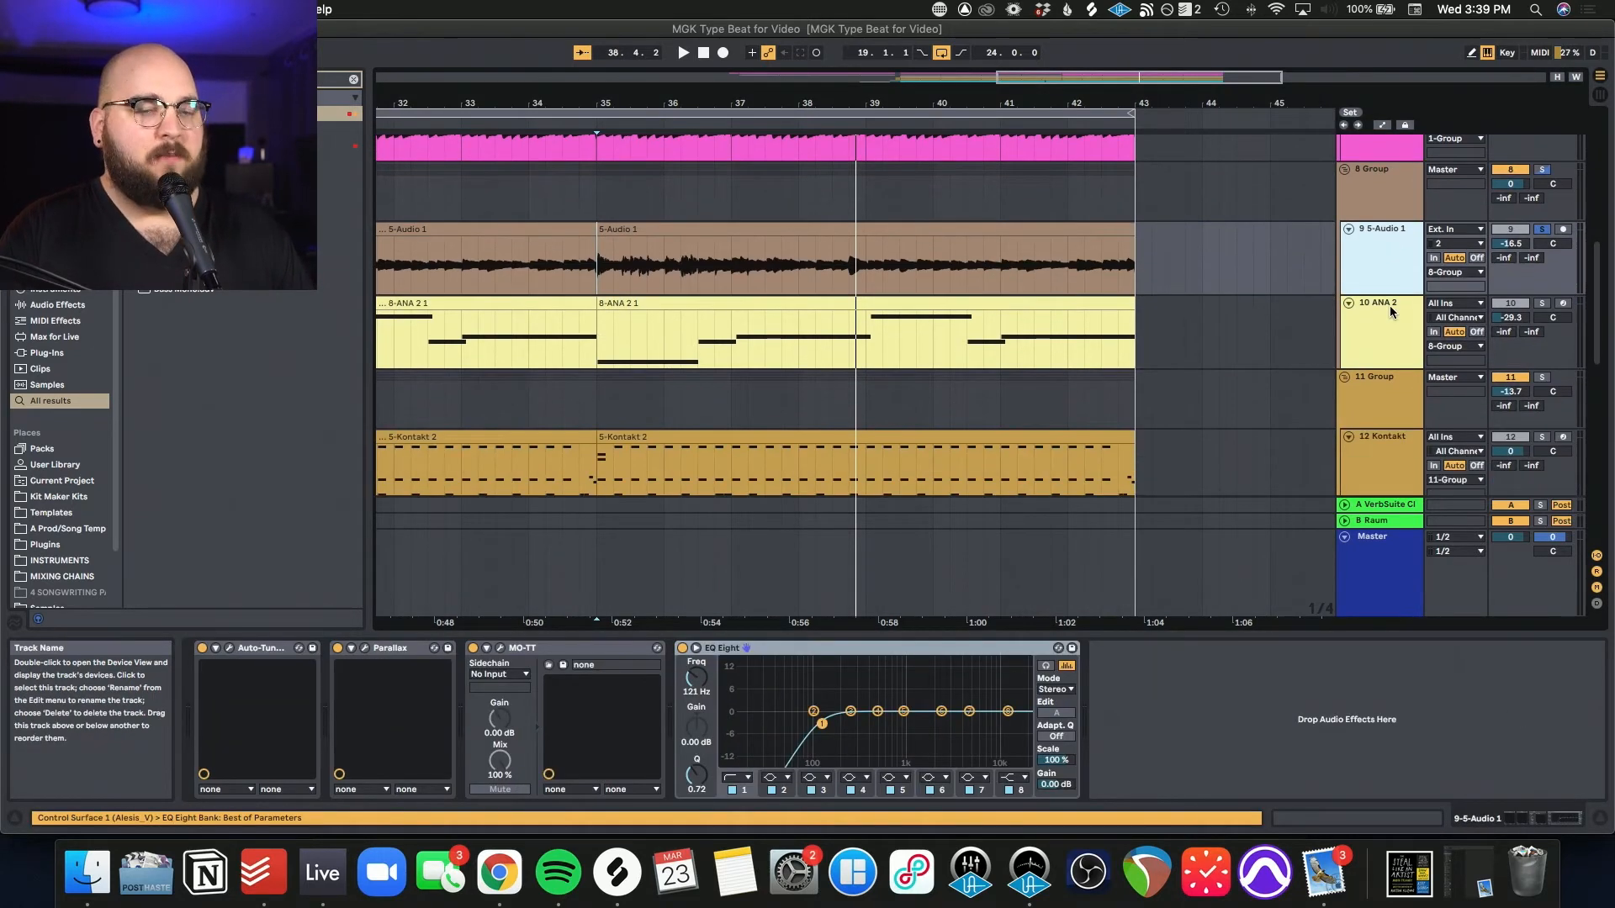
{"action": "left_click", "coordinate": [1376, 337]}
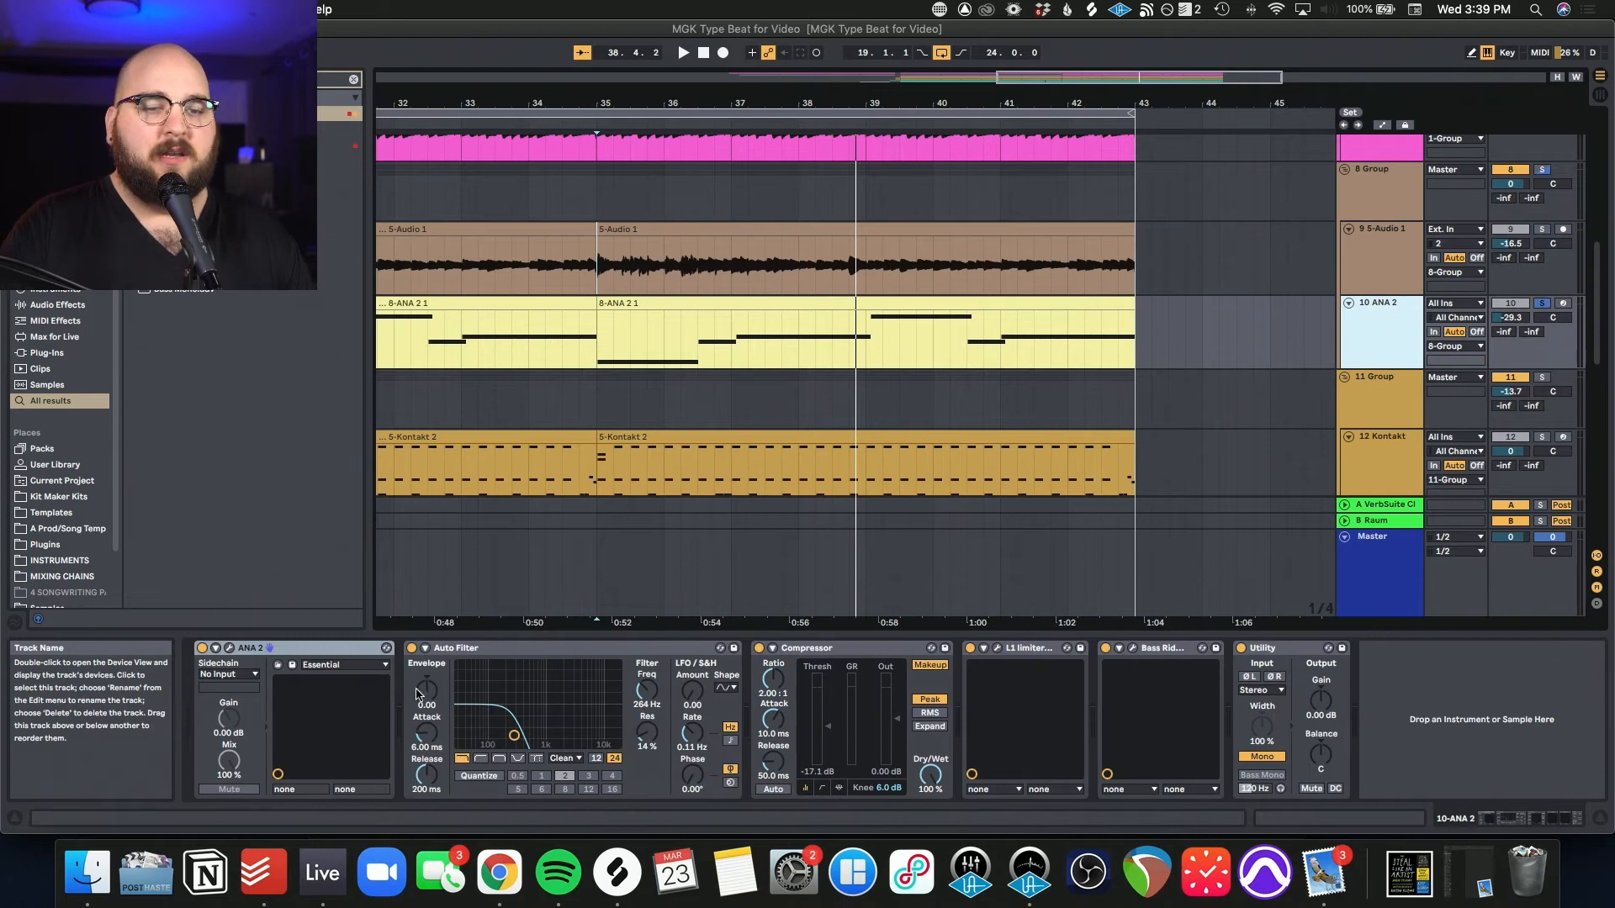
{"action": "left_click", "coordinate": [230, 648]}
{"action": "left_click_drag", "start_coordinate": [620, 87], "coordinate": [594, 74]}
{"action": "key", "text": "space"}
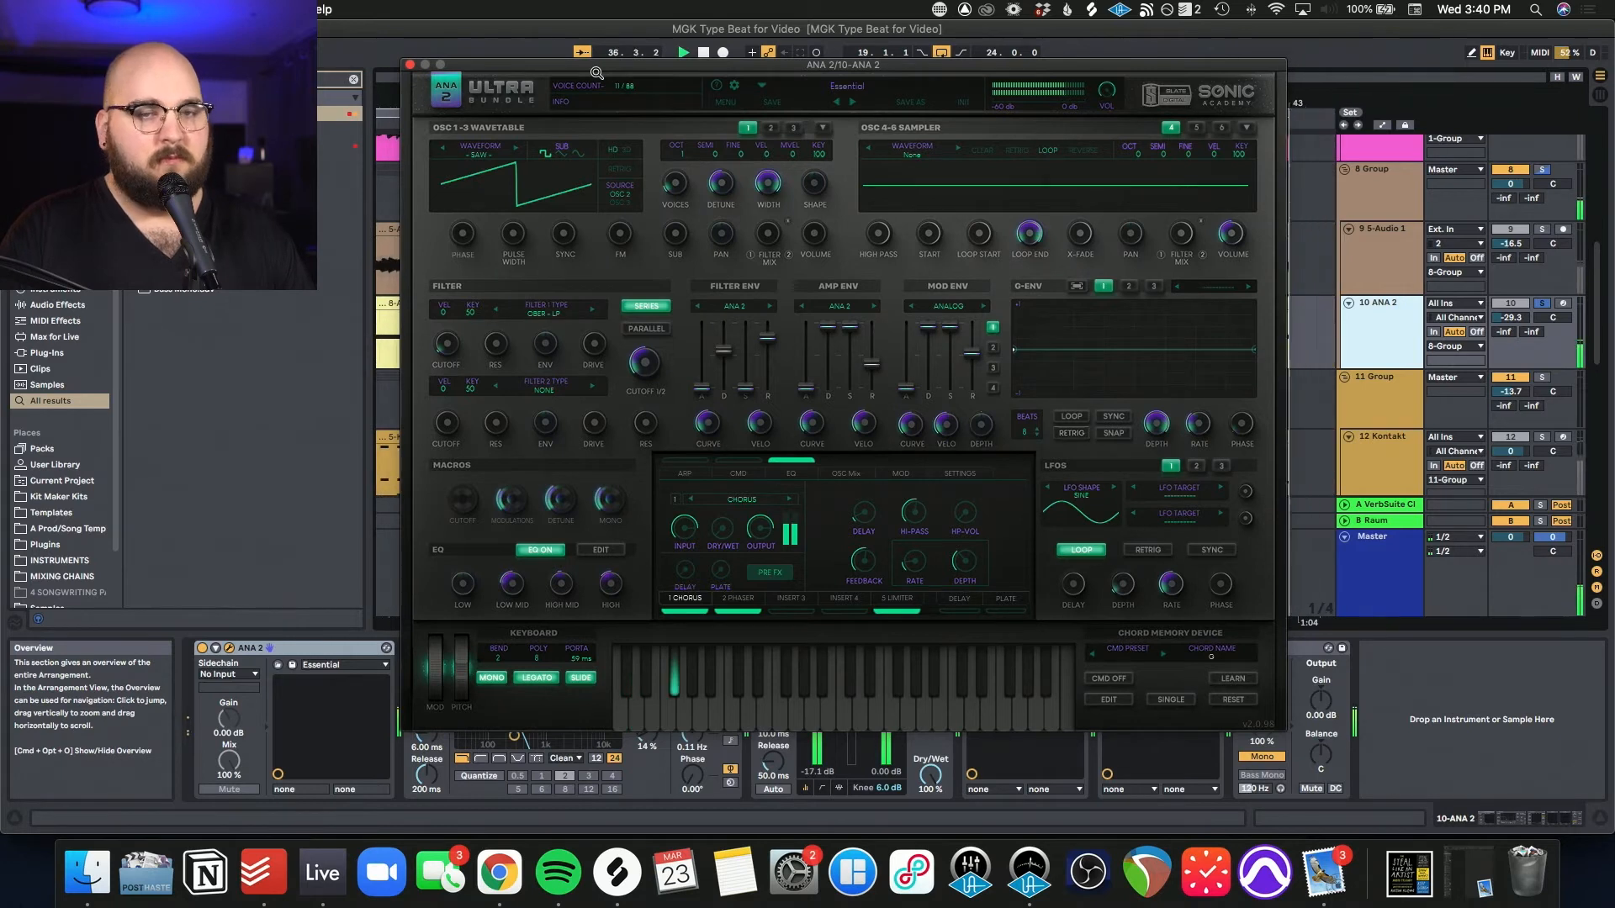
{"action": "key", "text": "space"}
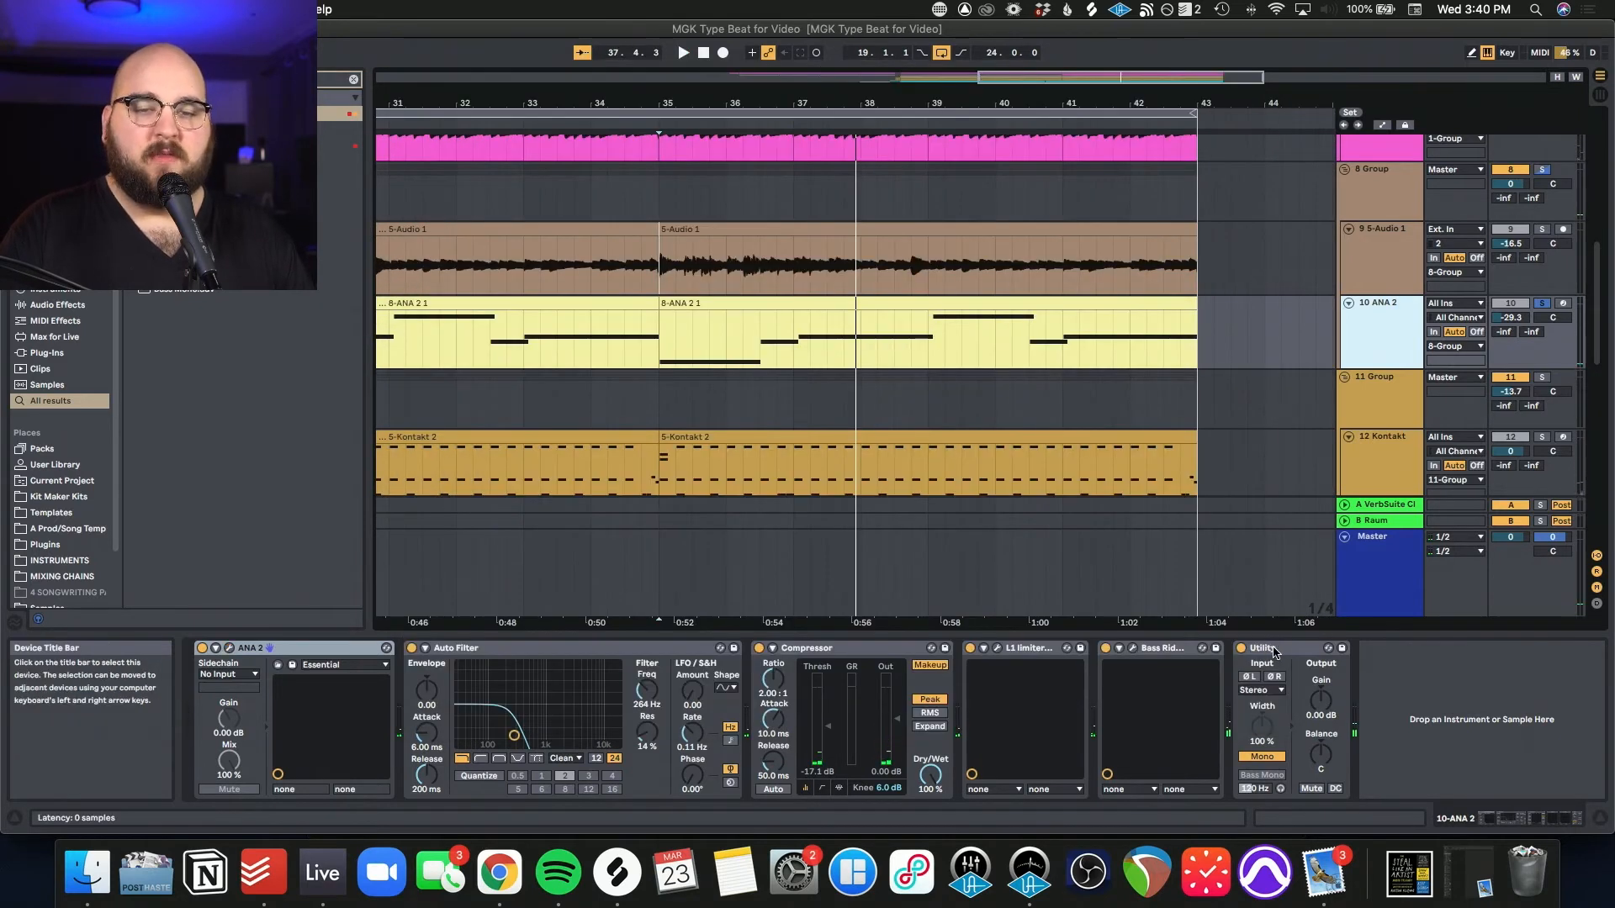
Step: Reopen track 10's ANA 2 synth, play its sound from bar 35 with the Compressor bypassed, and close it
{"action": "left_click", "coordinate": [229, 648]}
{"action": "left_click_drag", "start_coordinate": [731, 59], "coordinate": [732, 81]}
{"action": "key", "text": "space"}
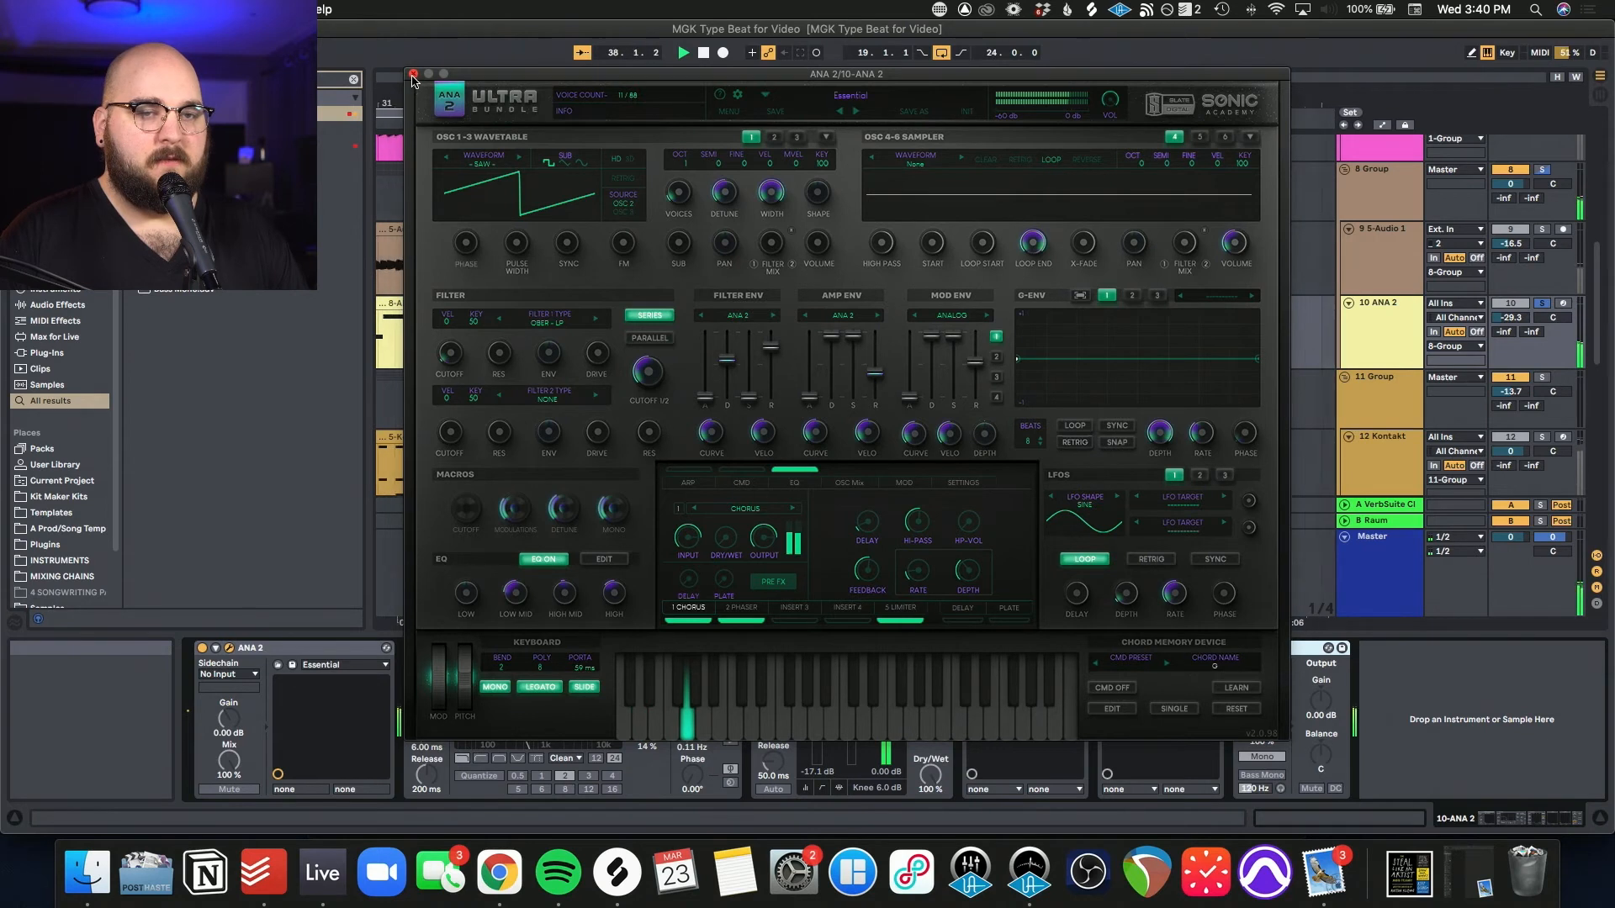
{"action": "left_click", "coordinate": [413, 75]}
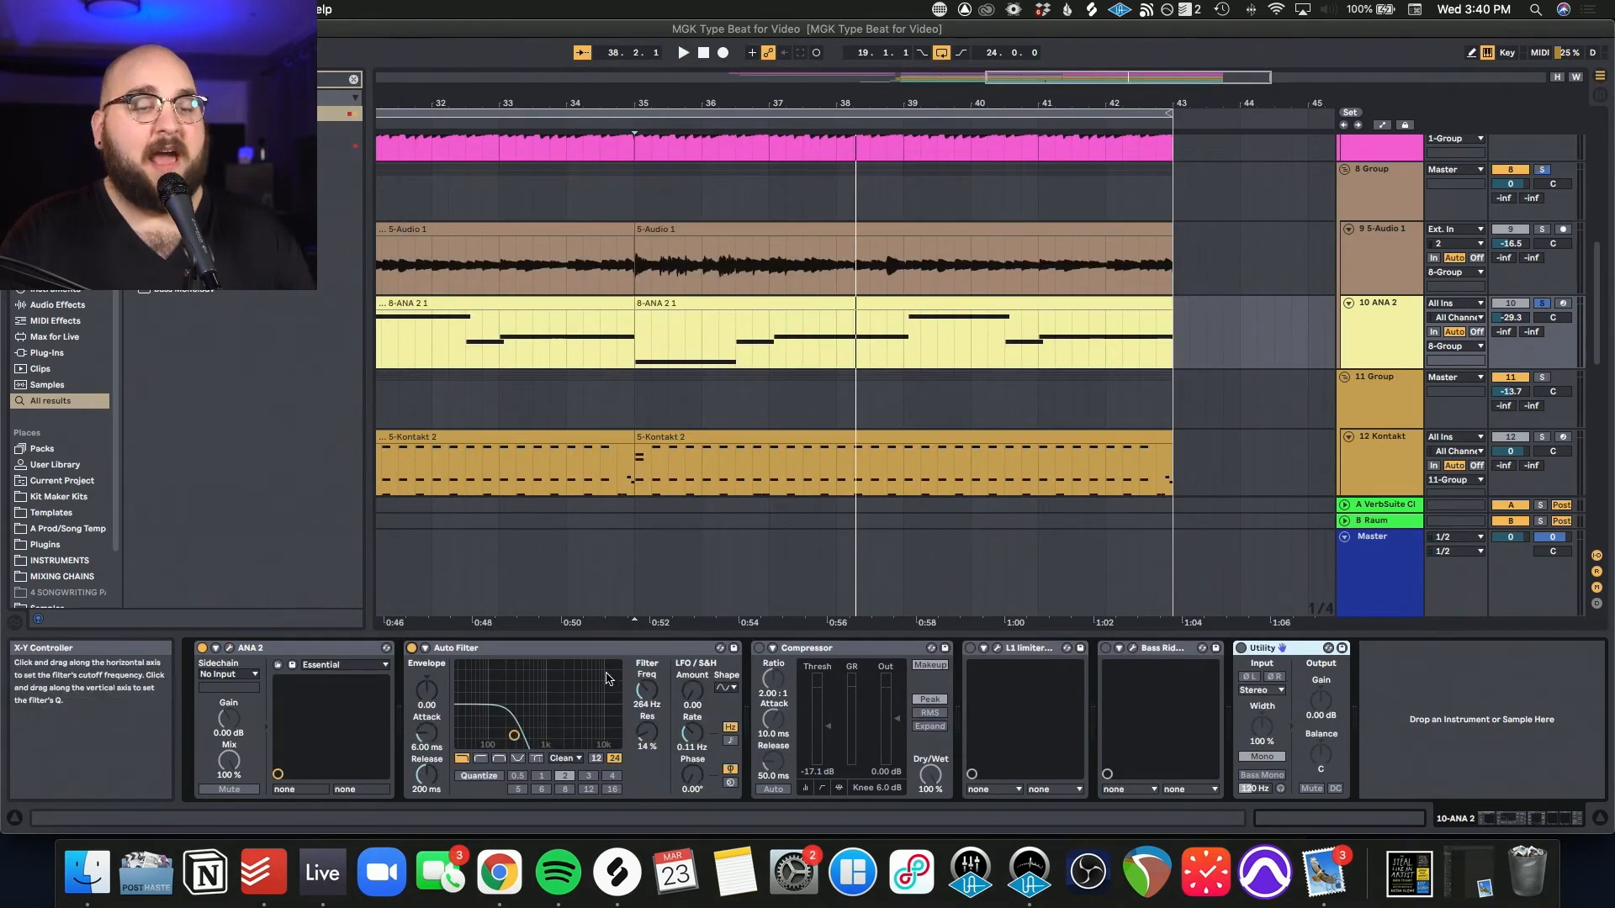
Step: Play track 10 from bar 35 and reactivate its Compressor to hear the difference
{"action": "key", "text": "space"}
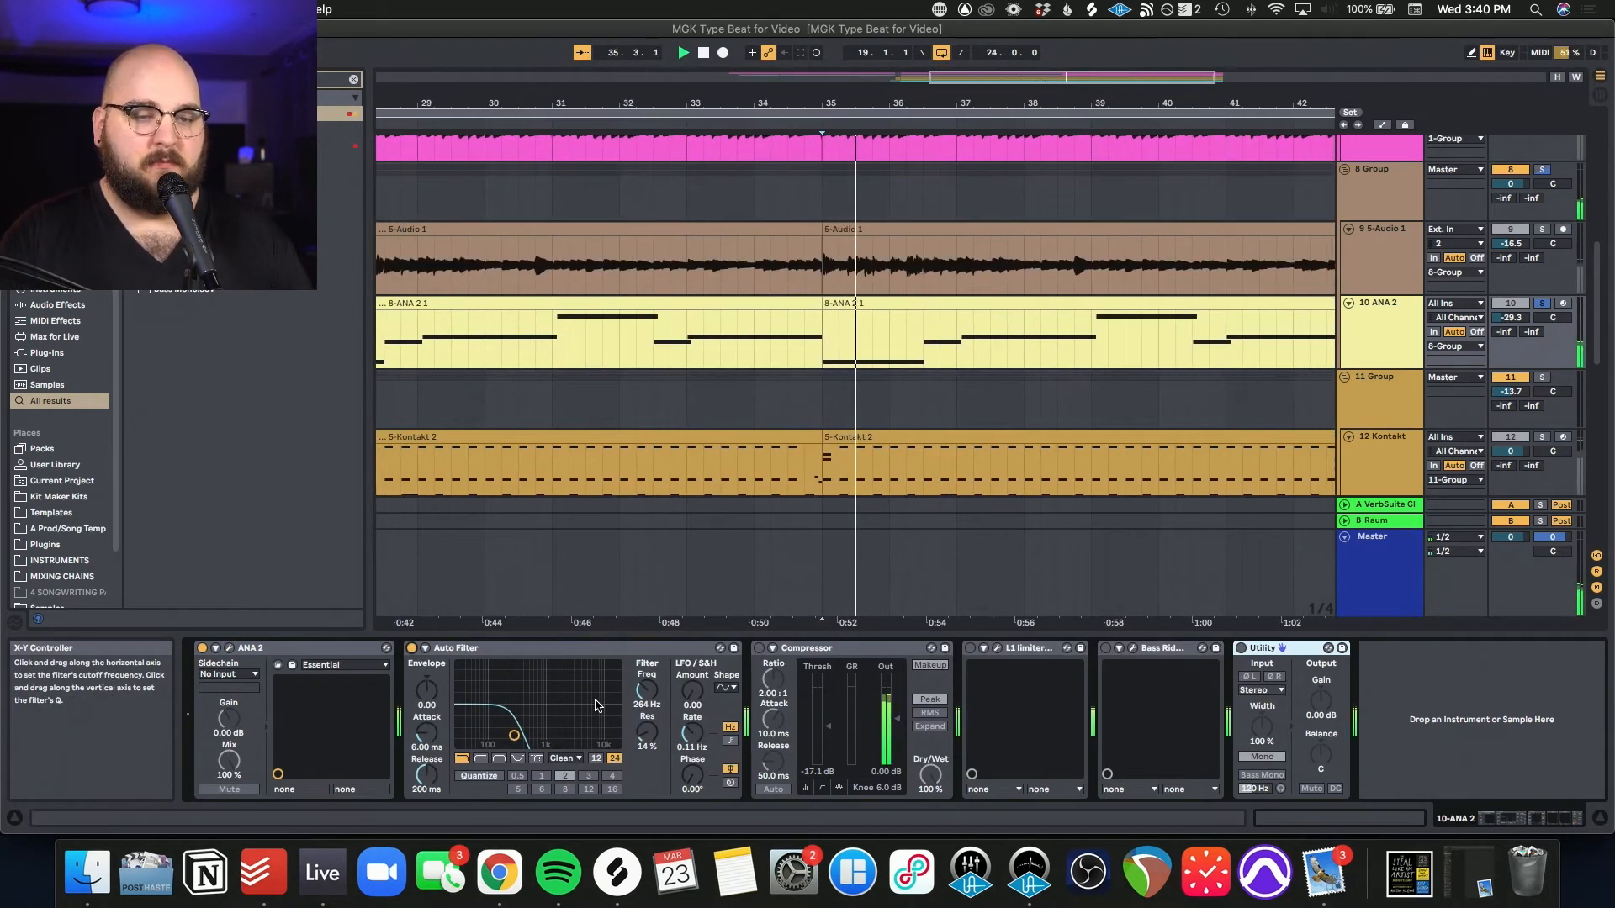
{"action": "left_click", "coordinate": [759, 649]}
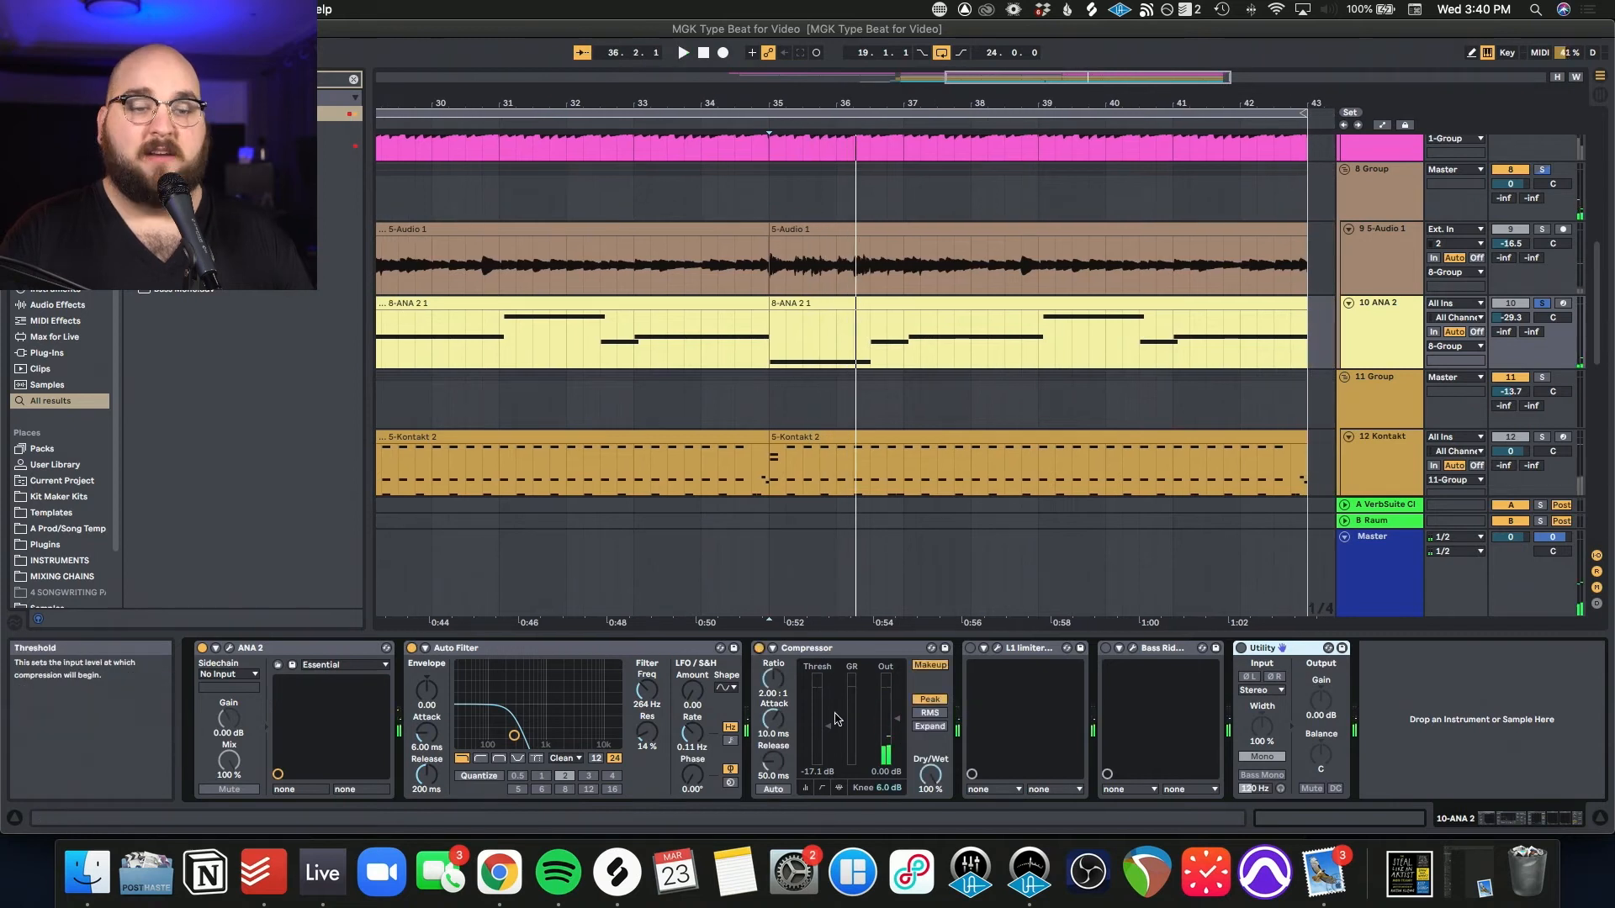
{"action": "key", "text": "space"}
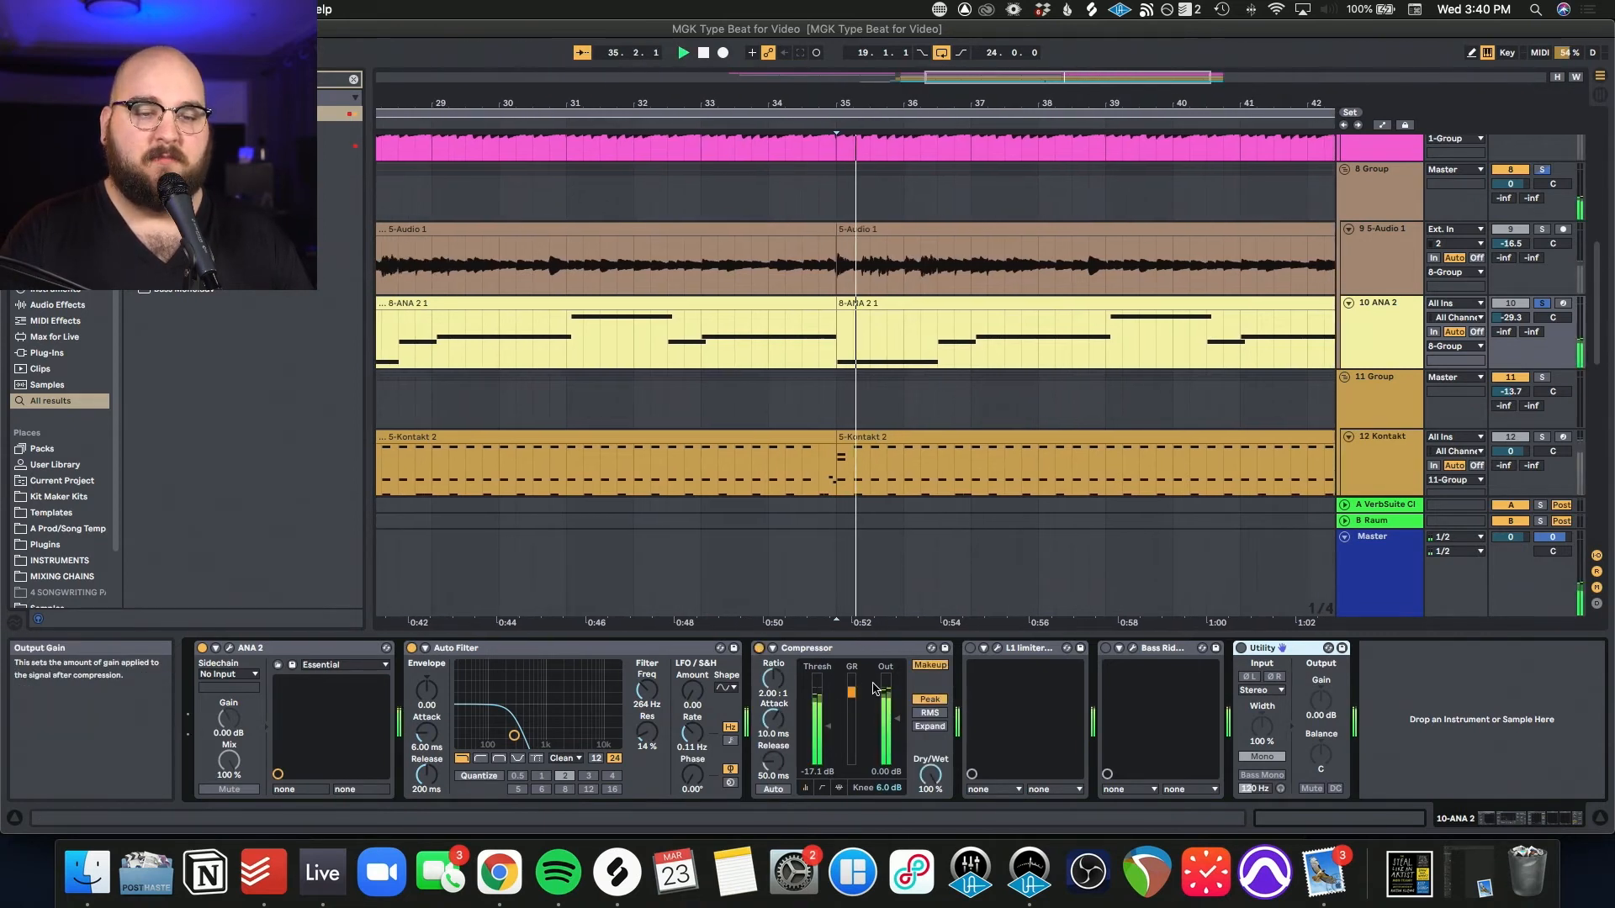
Step: Activate the L1 limiter on track 10, open its window, and play the part through it
{"action": "left_click", "coordinate": [971, 648]}
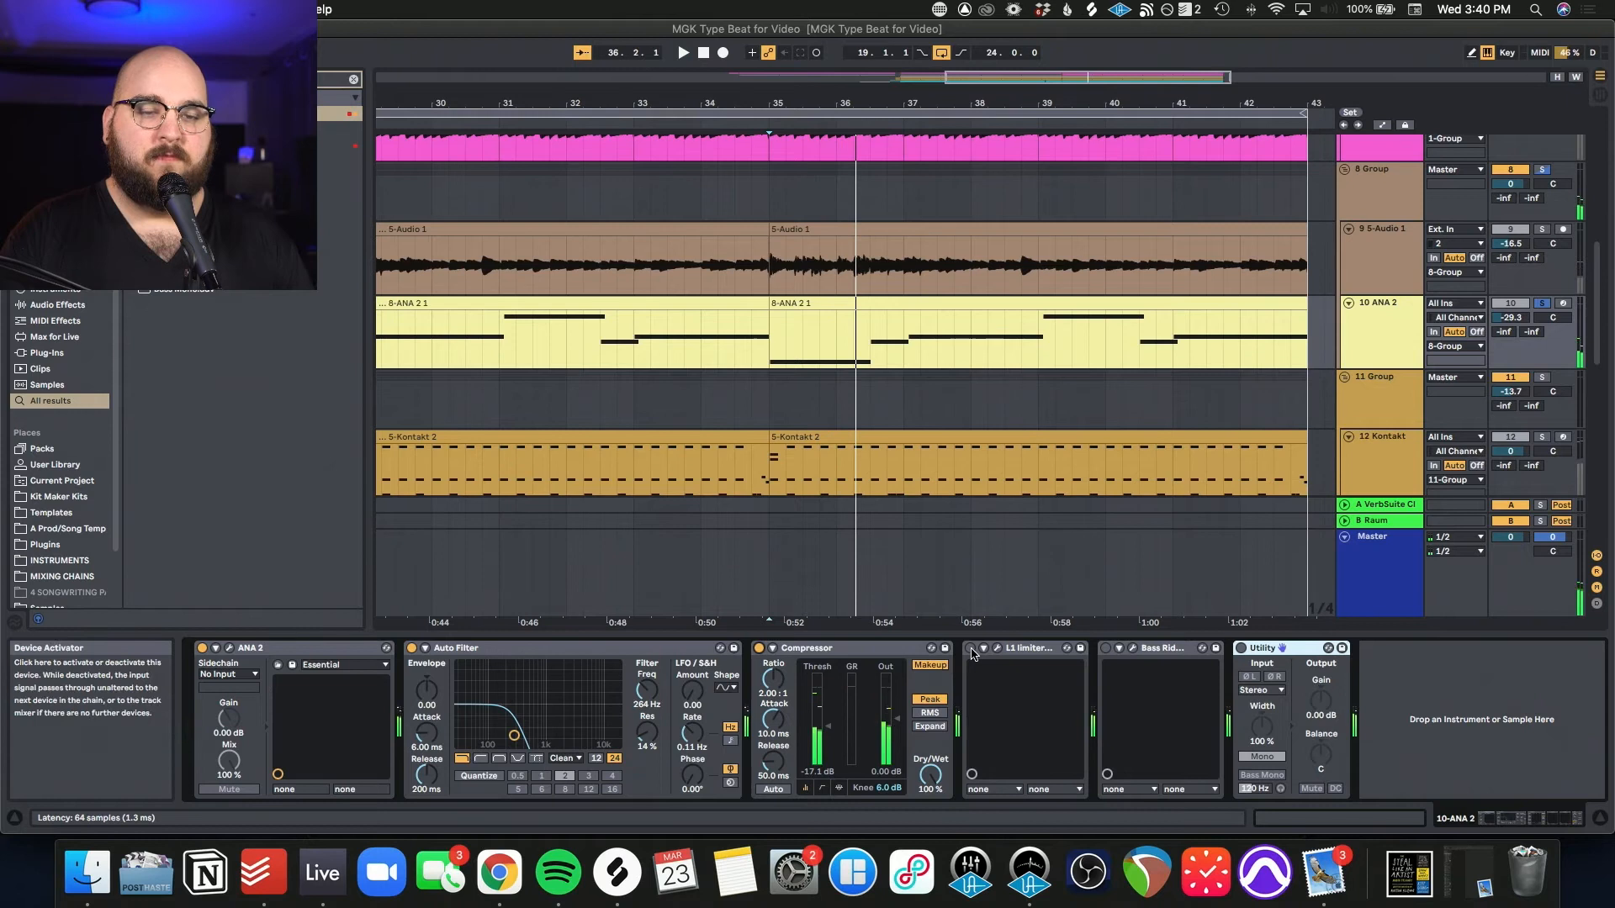
{"action": "left_click", "coordinate": [997, 648]}
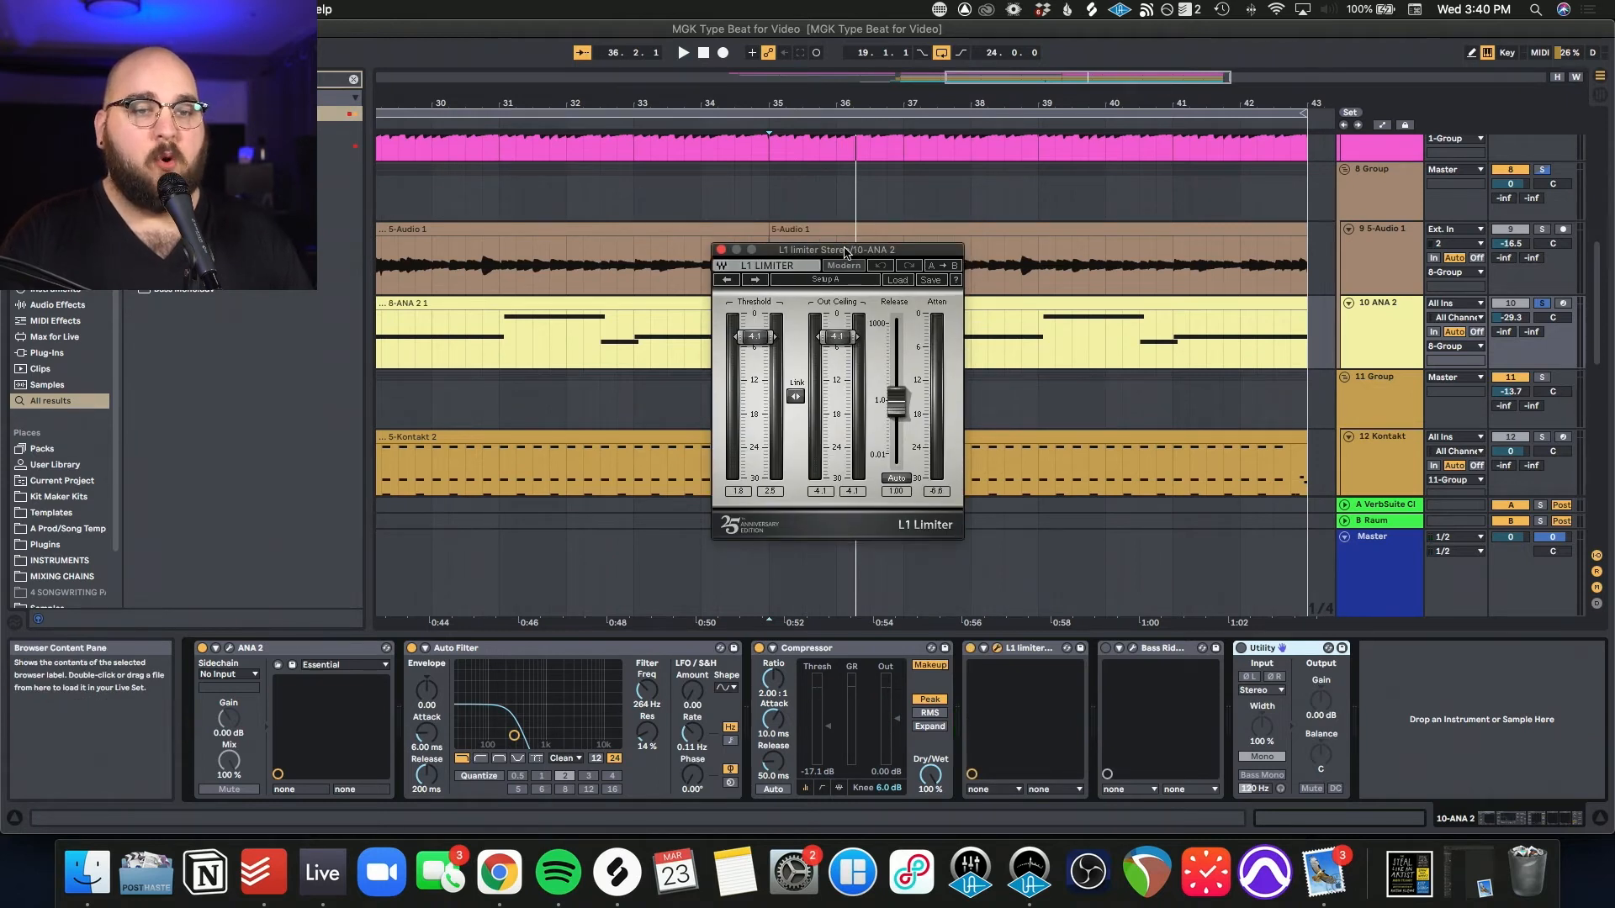
{"action": "key", "text": "space"}
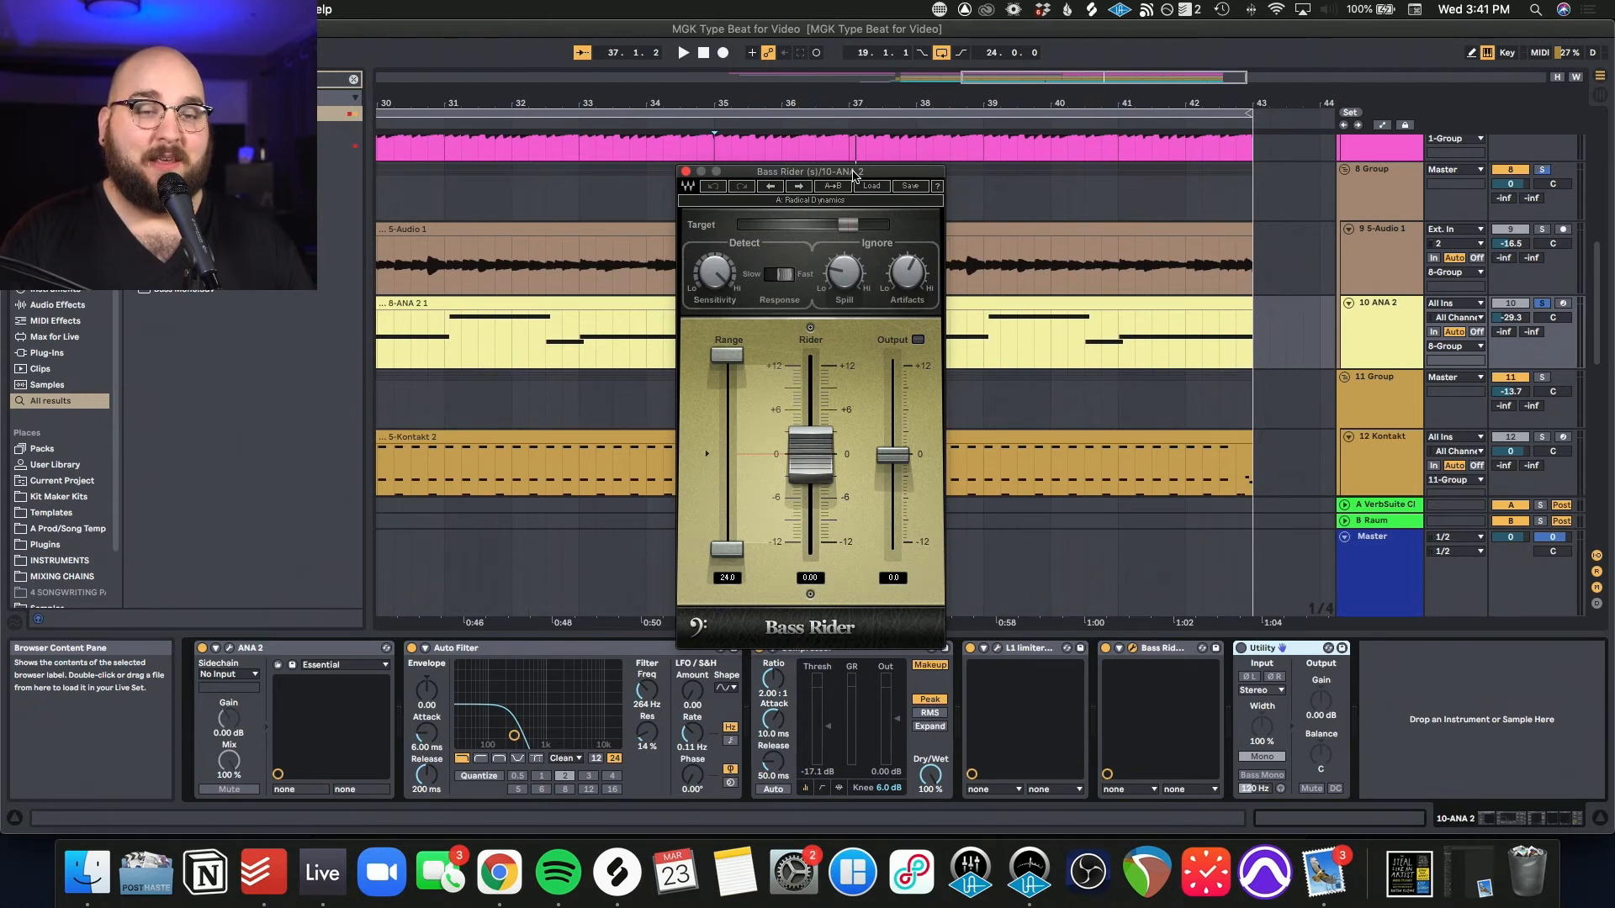
Step: Play track 10 with Bass Rider open, close the plug-in, and activate the Utility at the end of the chain
{"action": "key", "text": "space"}
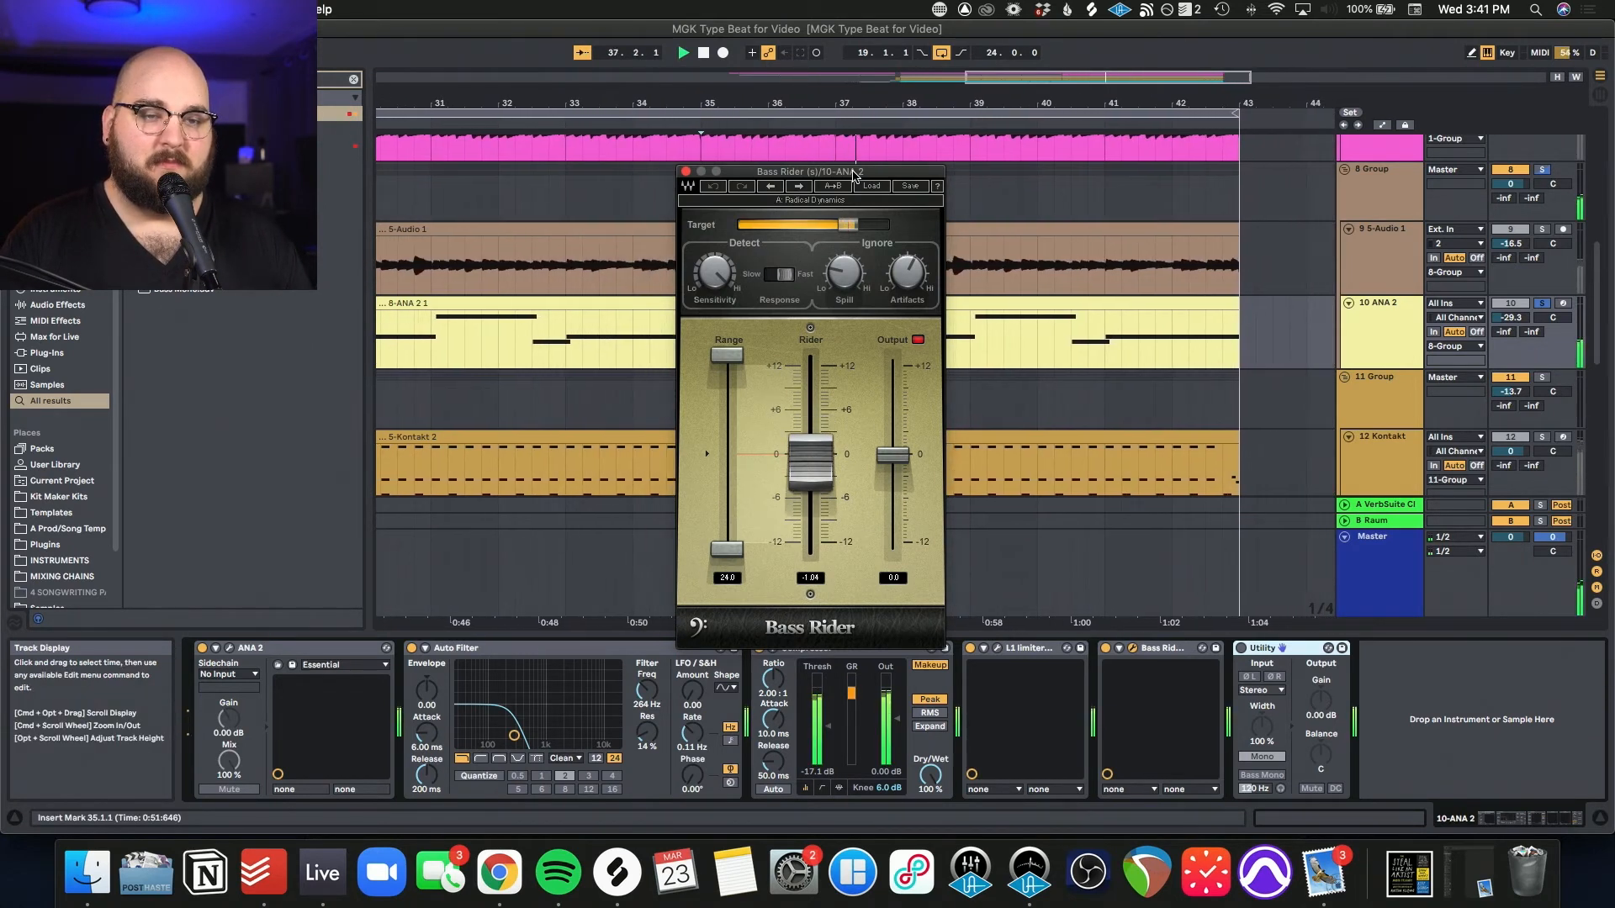
{"action": "left_click", "coordinate": [685, 171]}
{"action": "key", "text": "space"}
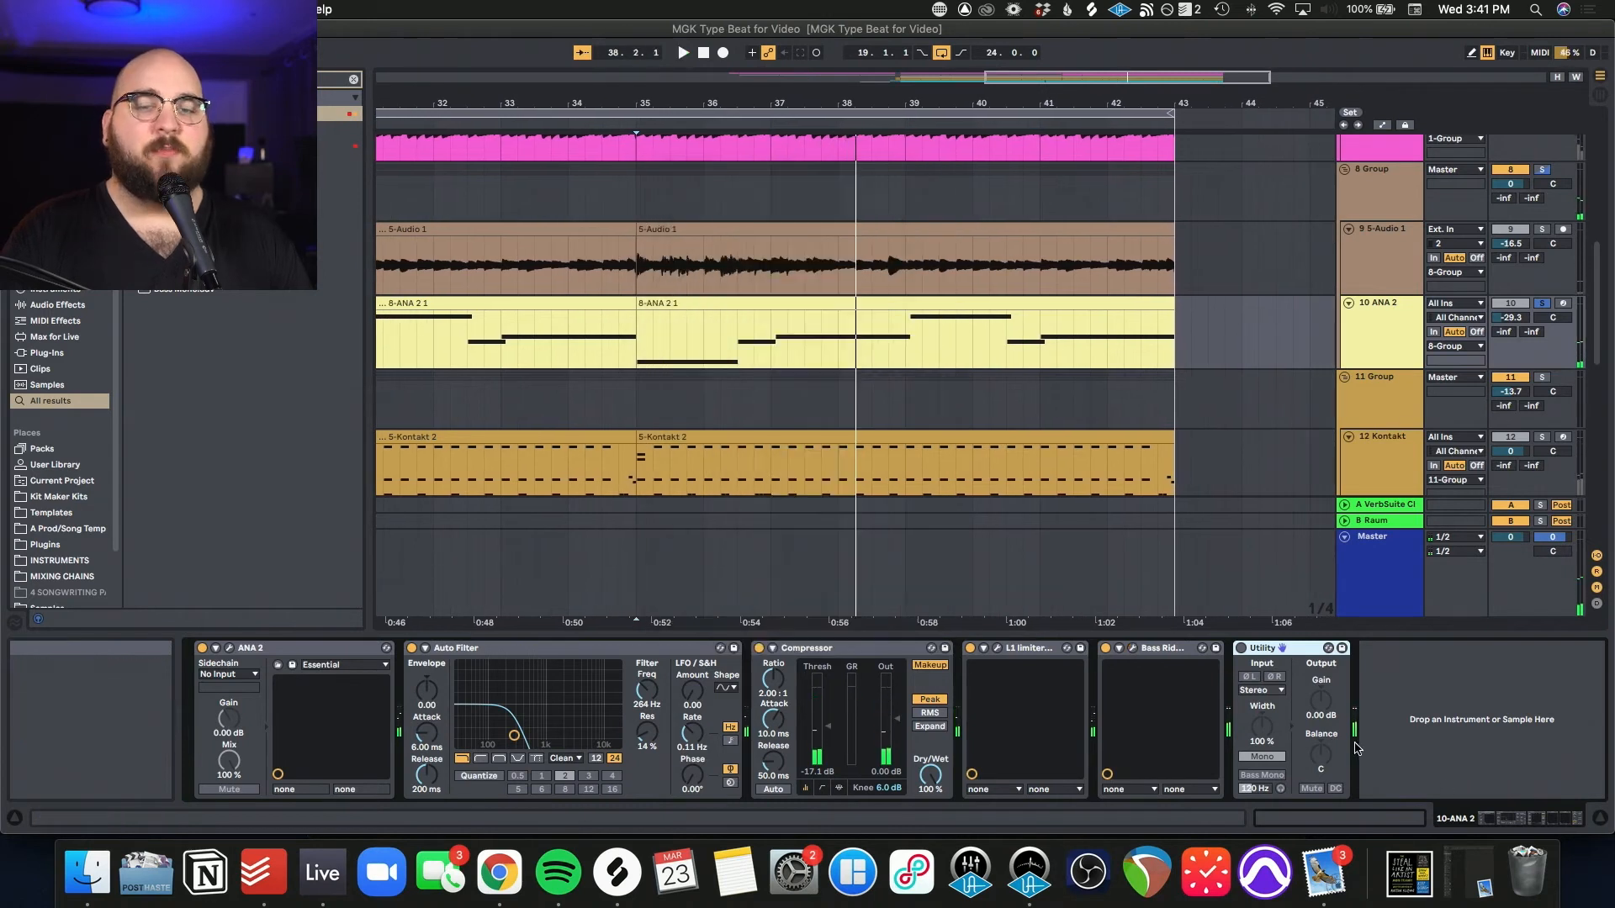
{"action": "left_click", "coordinate": [1241, 648]}
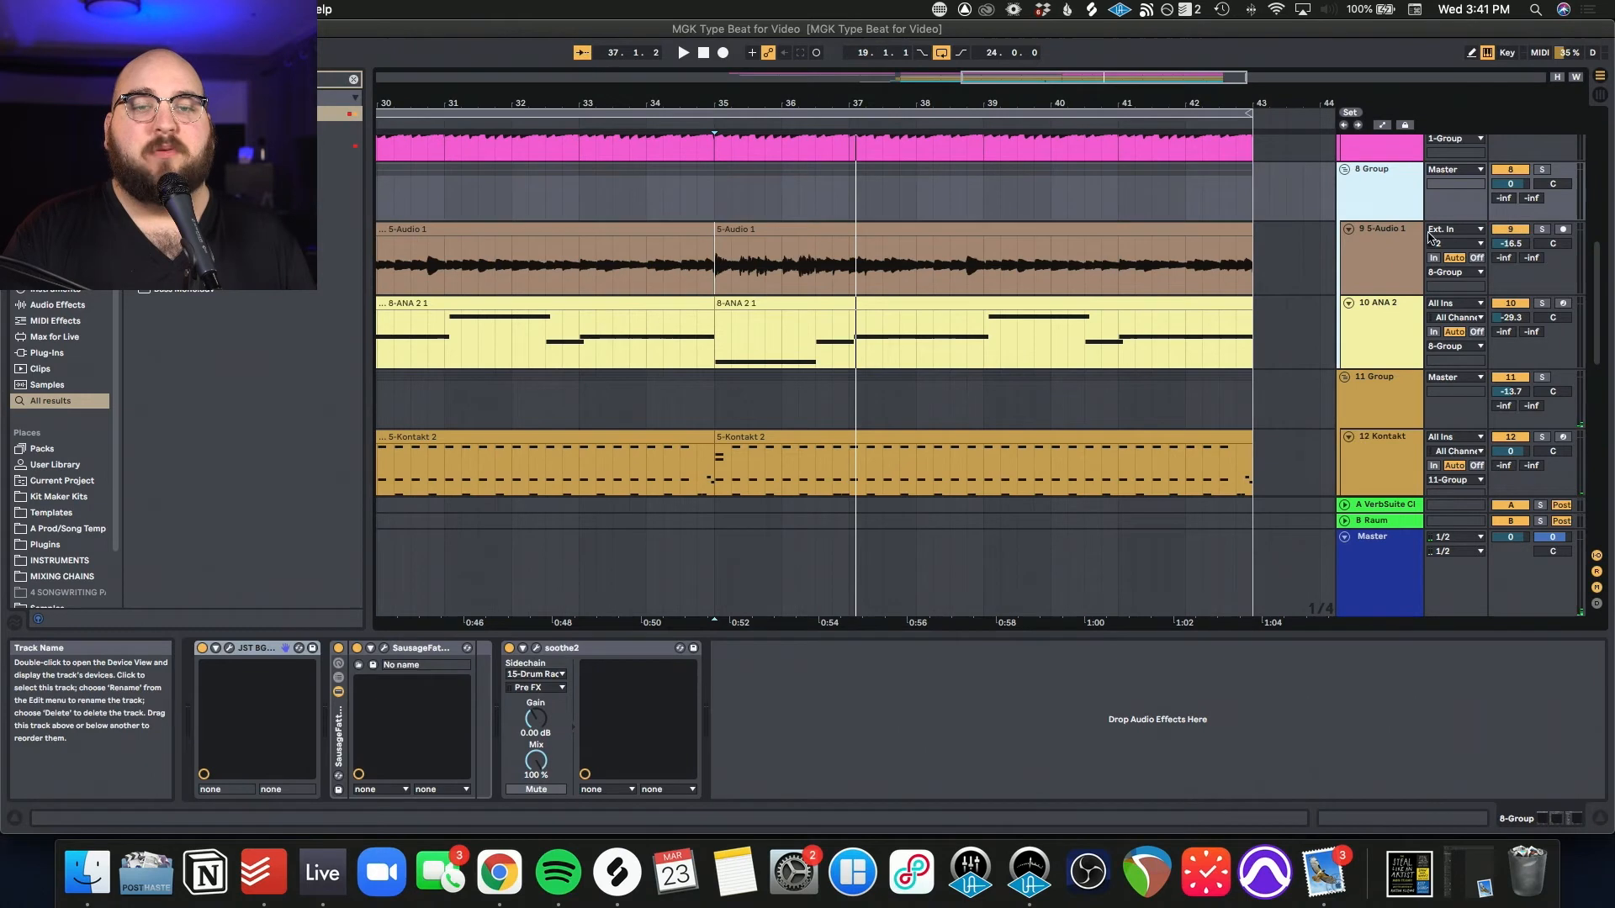
Step: Solo the 8 Group and play the combined bass tracks from bar 35
{"action": "left_click", "coordinate": [1543, 171]}
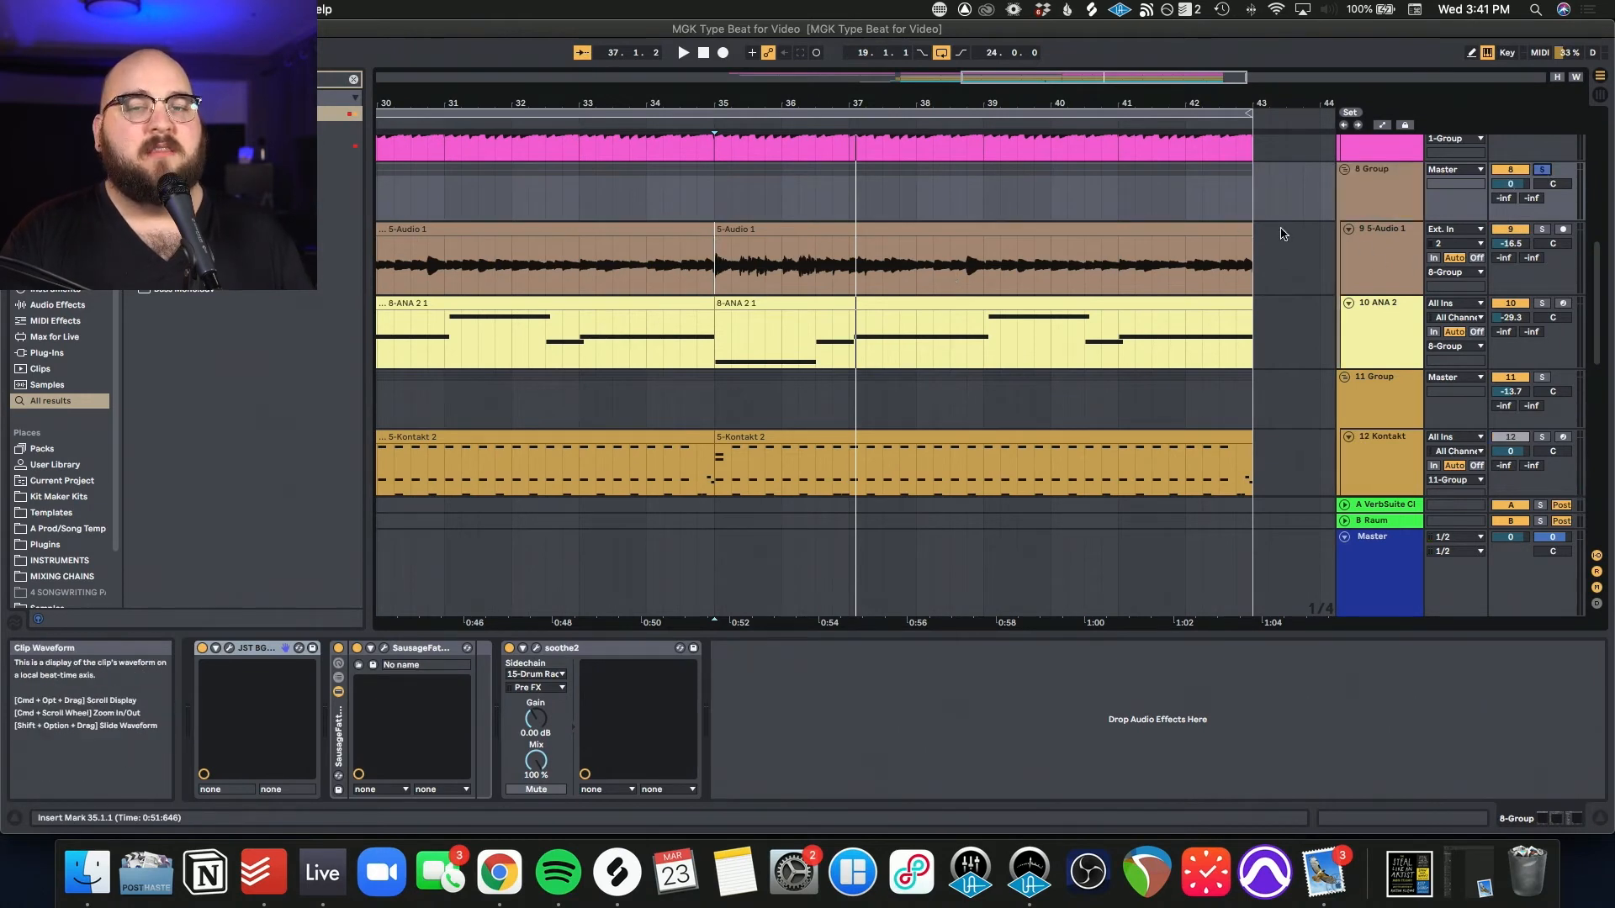
{"action": "left_click", "coordinate": [723, 269]}
{"action": "key", "text": "space"}
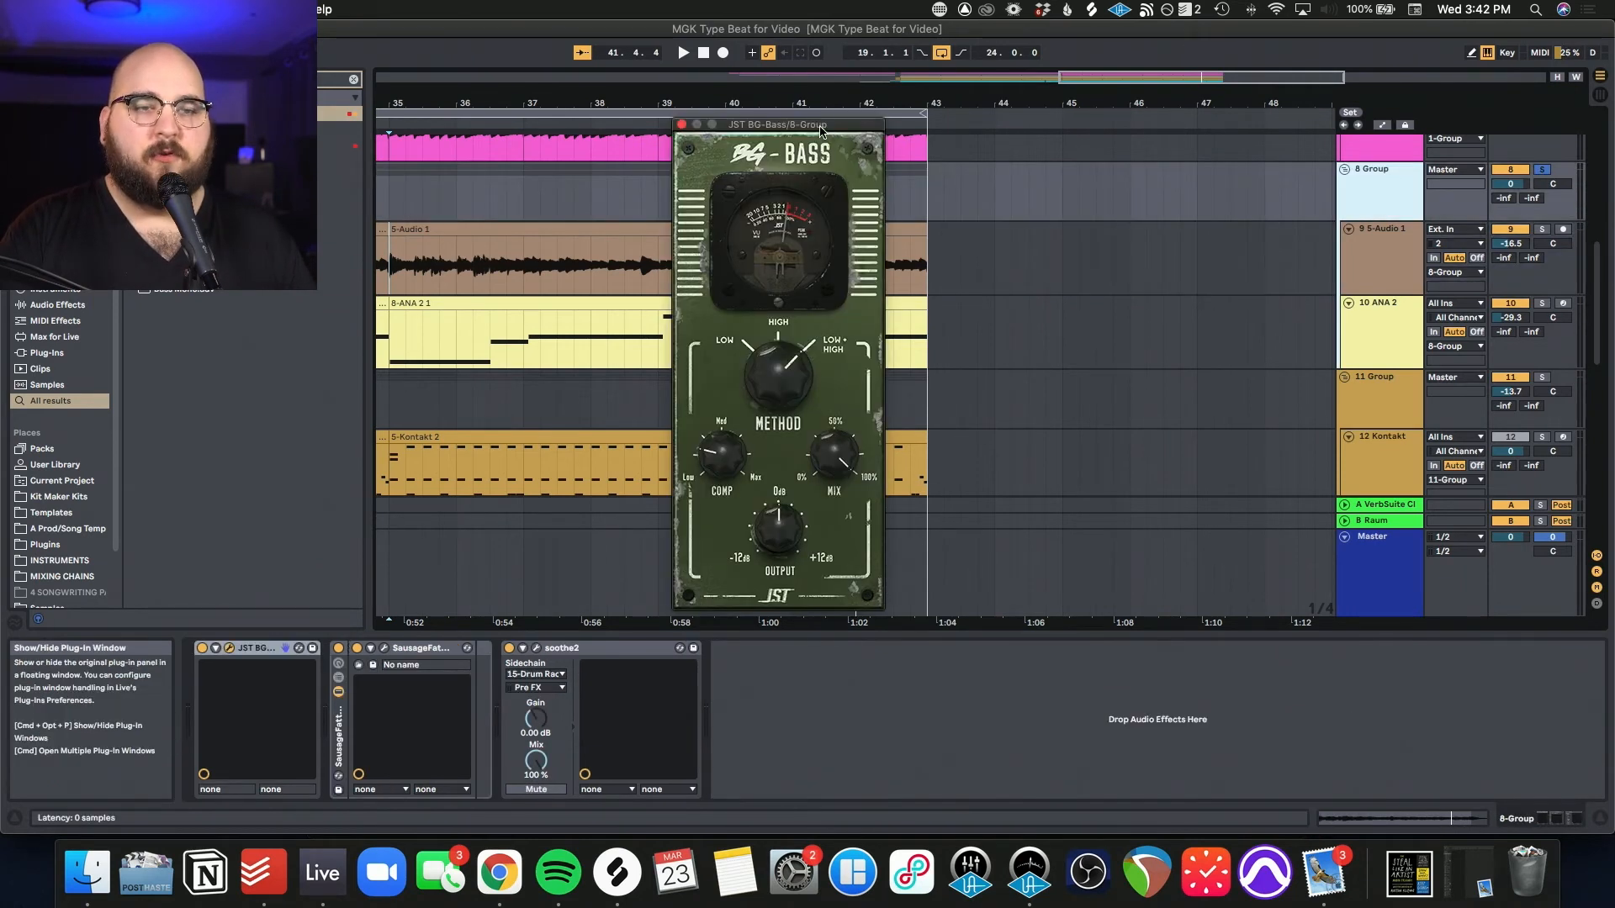
Step: Examine the 8 Group's JST BG-Bass plug-in while playing from bar 35, and close it
{"action": "left_click_drag", "start_coordinate": [820, 130], "coordinate": [874, 194]}
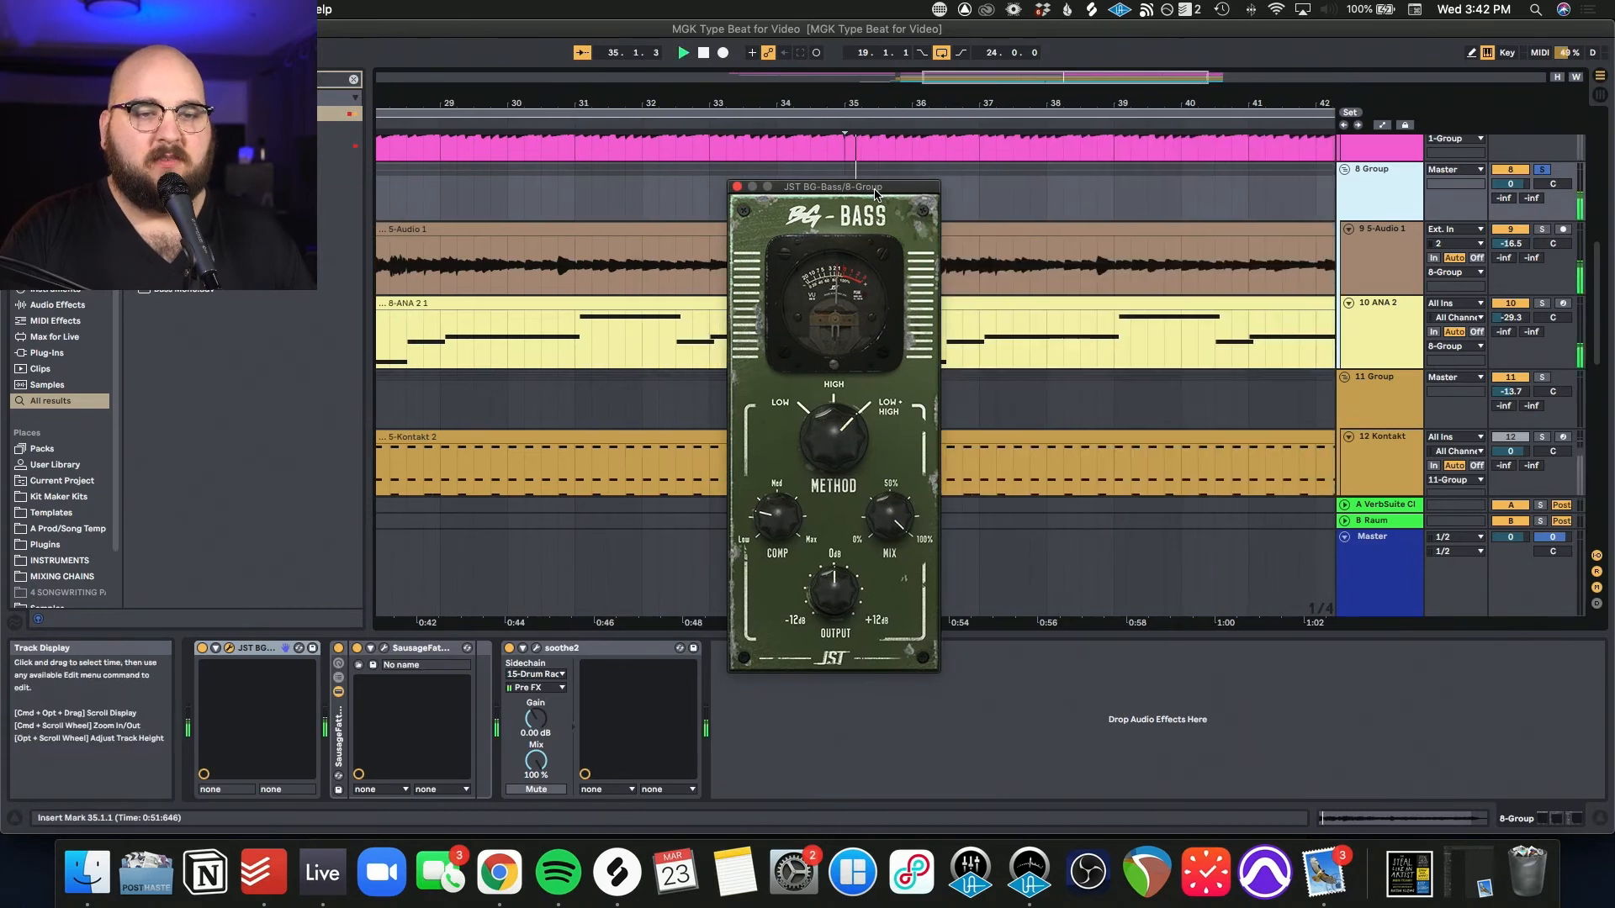
{"action": "key", "text": "space"}
{"action": "left_click", "coordinate": [229, 648]}
Step: Examine the SausageFattener and sidechained soothe2 on the 8 Group, playing from bar 35 with soothe2 open
{"action": "left_click", "coordinate": [387, 649]}
{"action": "left_click_drag", "start_coordinate": [937, 226], "coordinate": [825, 203]}
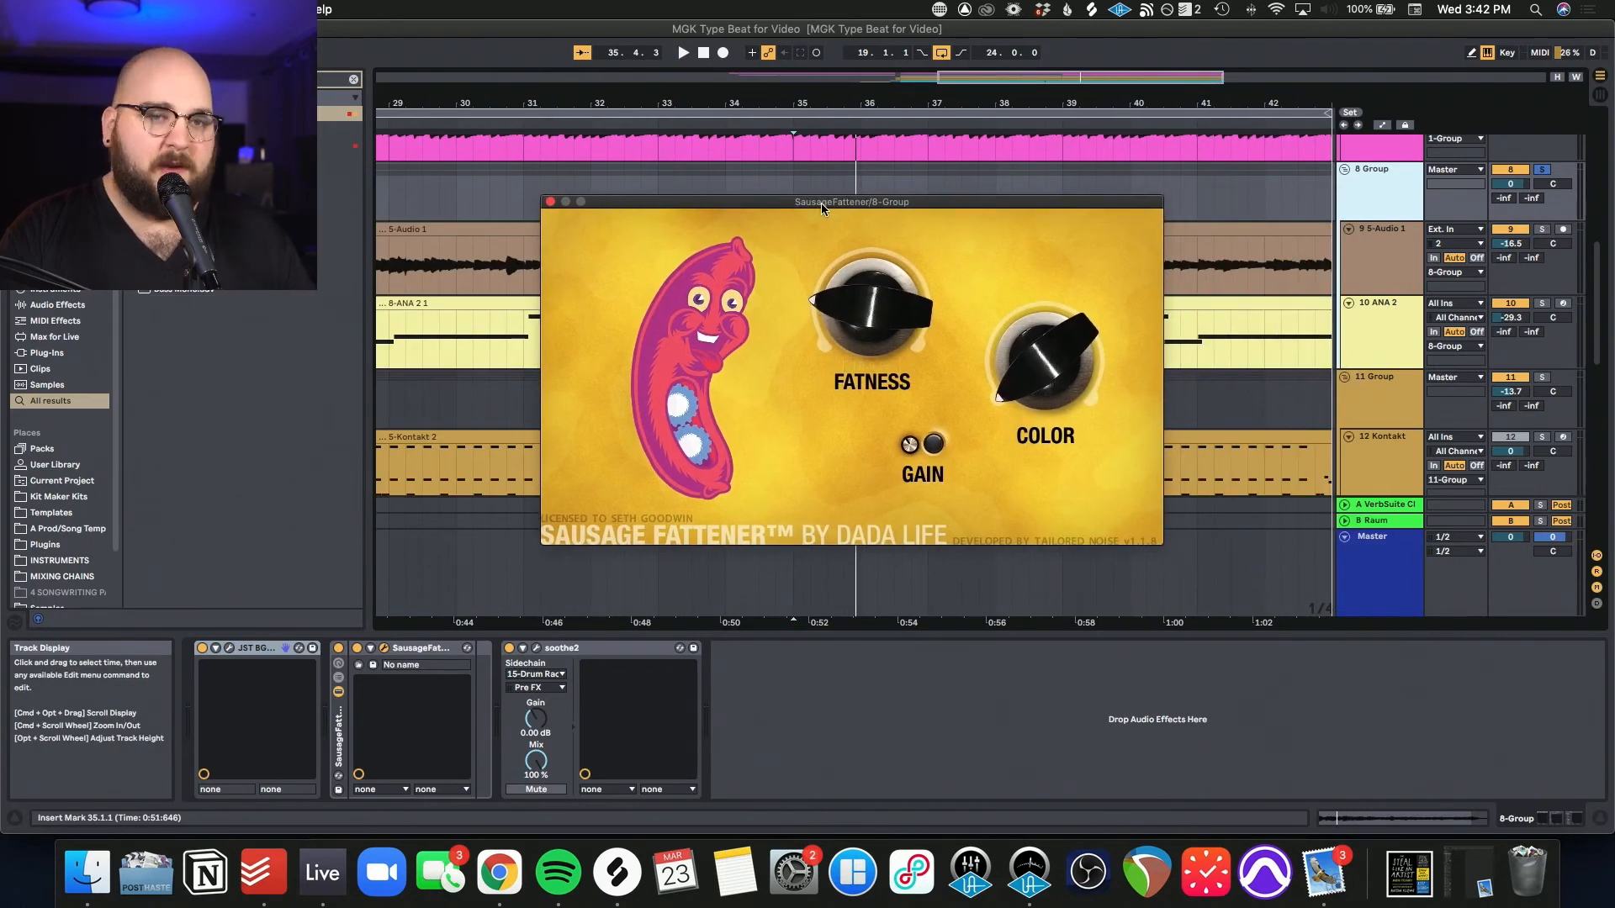
{"action": "left_click", "coordinate": [551, 203]}
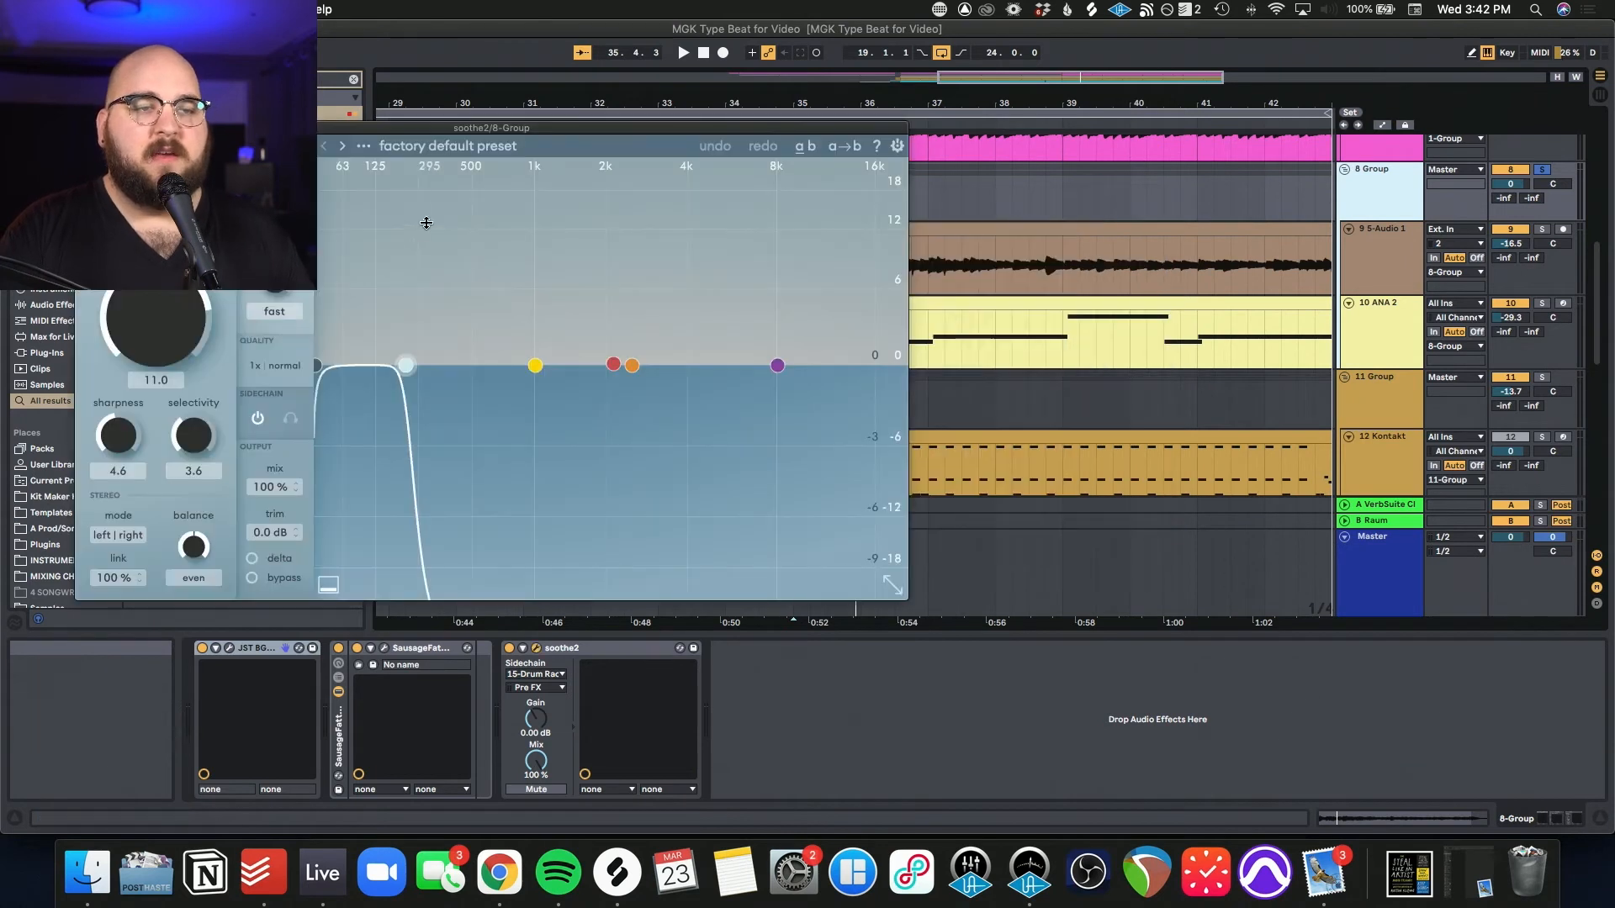
{"action": "left_click_drag", "start_coordinate": [406, 129], "coordinate": [883, 159]}
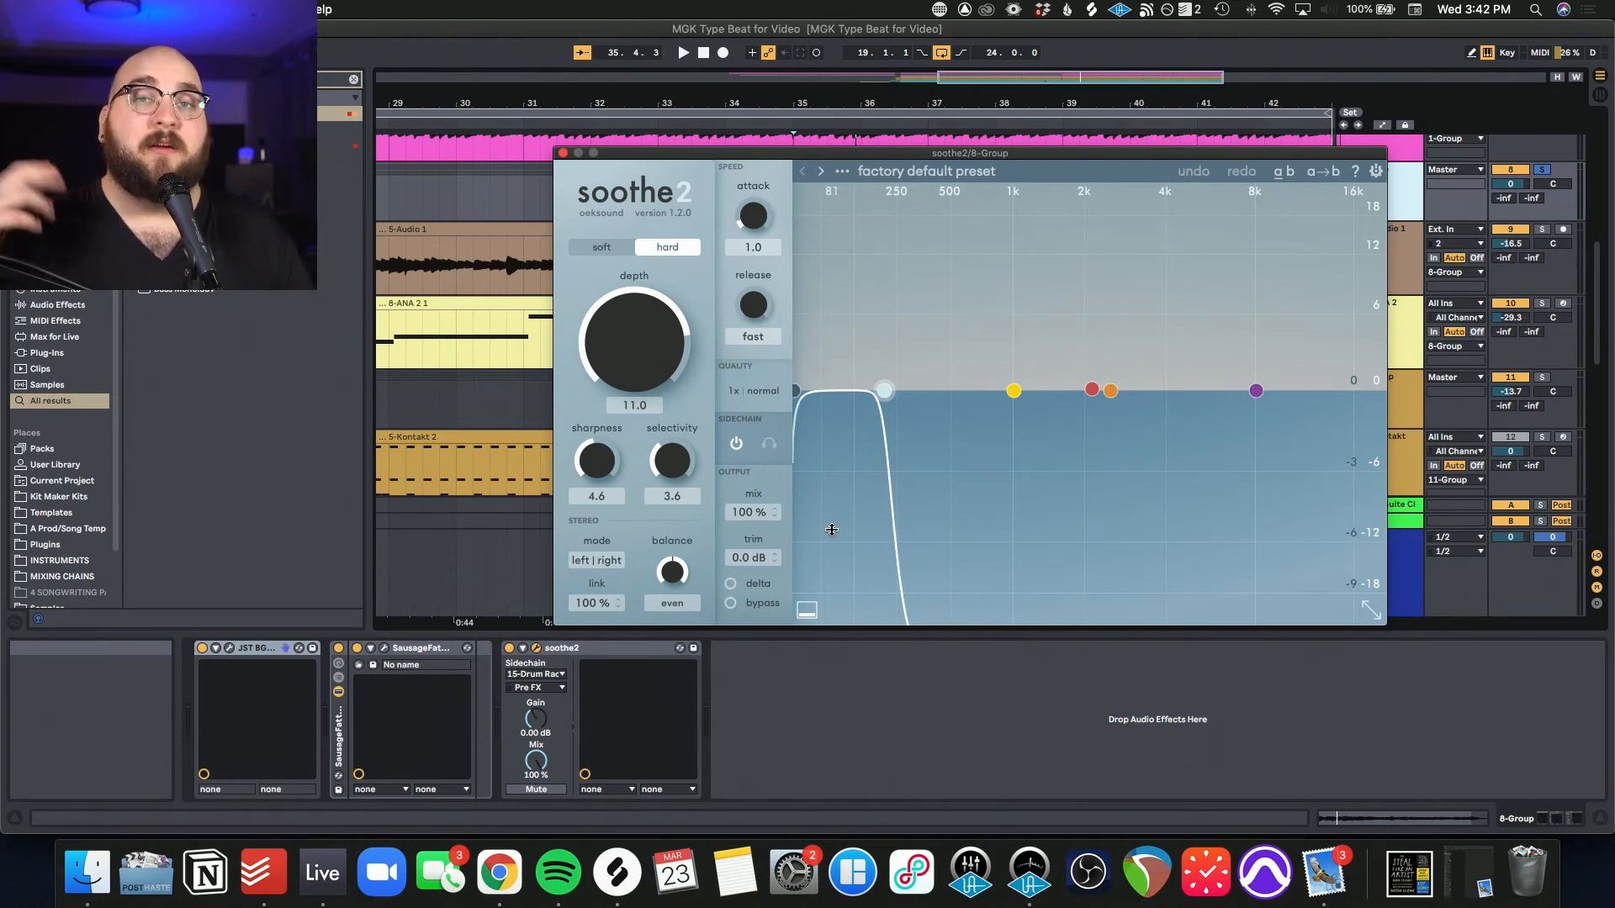
{"action": "key", "text": "space"}
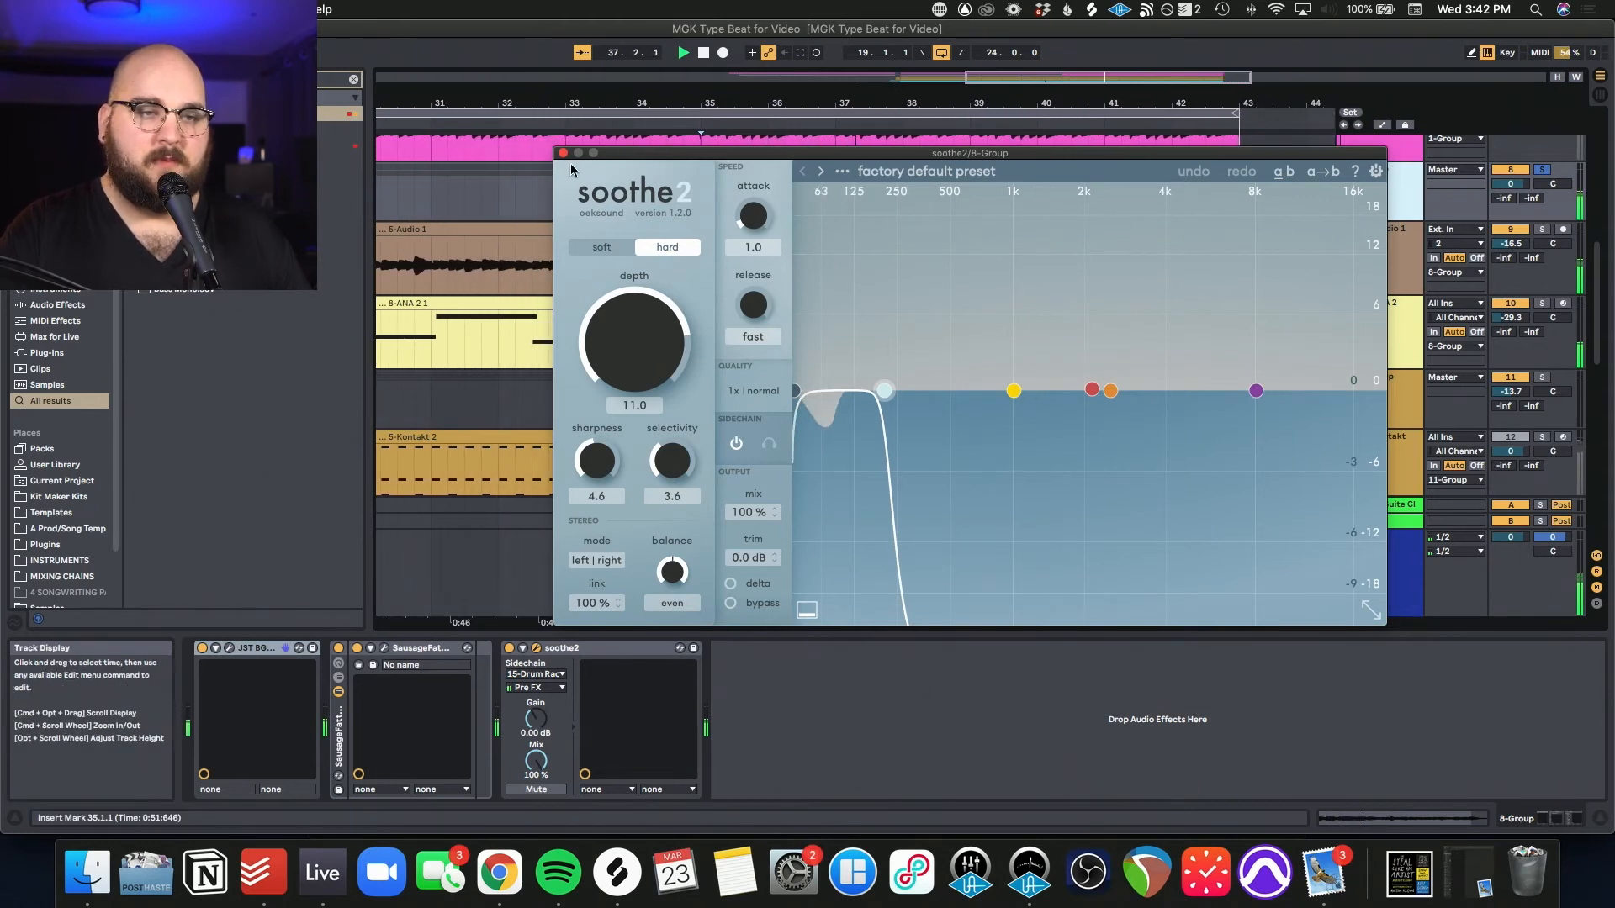
Step: Select track 12 and open its Kontakt drum kit
{"action": "scroll", "coordinate": [1379, 378], "scroll_direction": "down", "scroll_amount": 3}
{"action": "left_click", "coordinate": [1373, 348]}
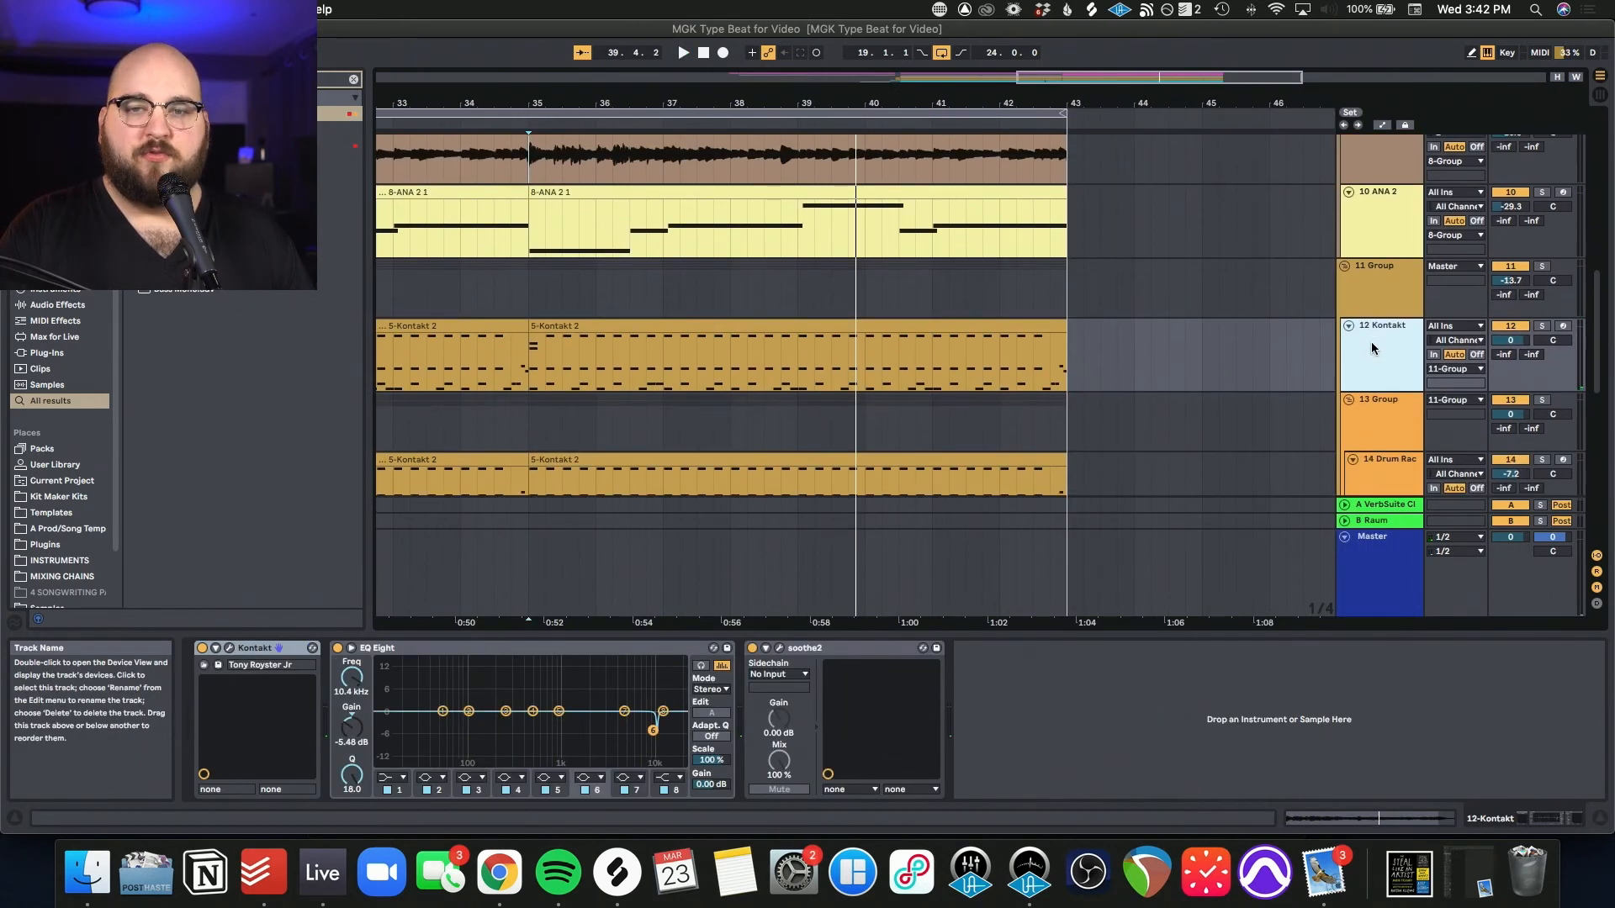
{"action": "scroll", "coordinate": [1371, 342], "scroll_direction": "down", "scroll_amount": 2}
{"action": "key", "text": "super+alt+p"}
{"action": "left_click_drag", "start_coordinate": [966, 93], "coordinate": [967, 93]}
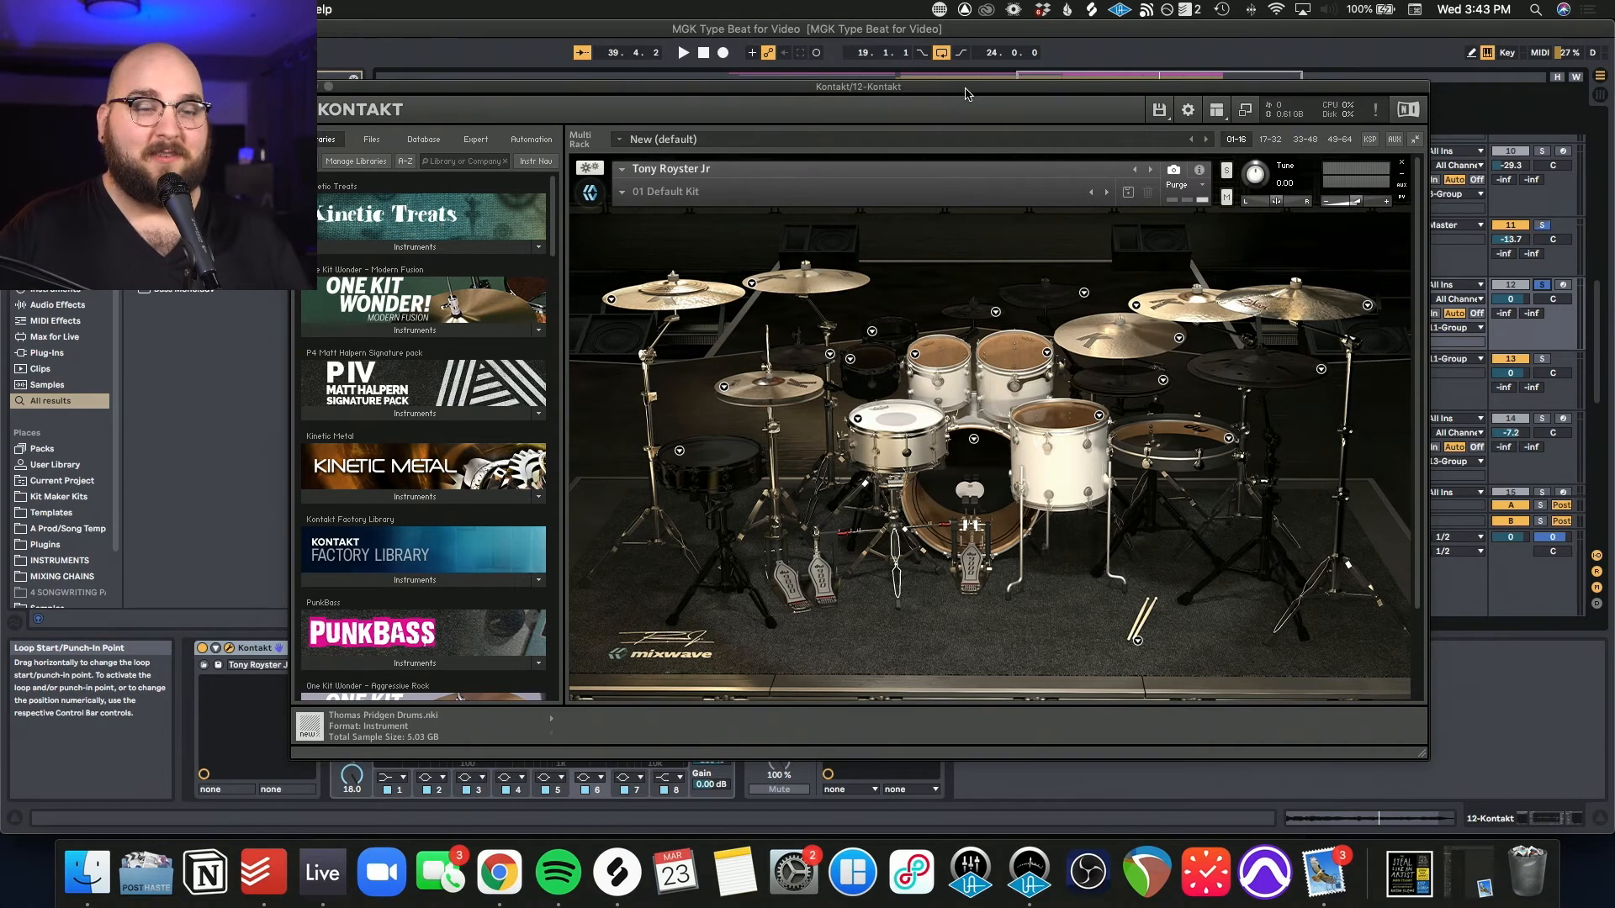
Step: Play the soloed Kontakt drums from bar 35, audition the snare in the kit, and close Kontakt
{"action": "key", "text": "space"}
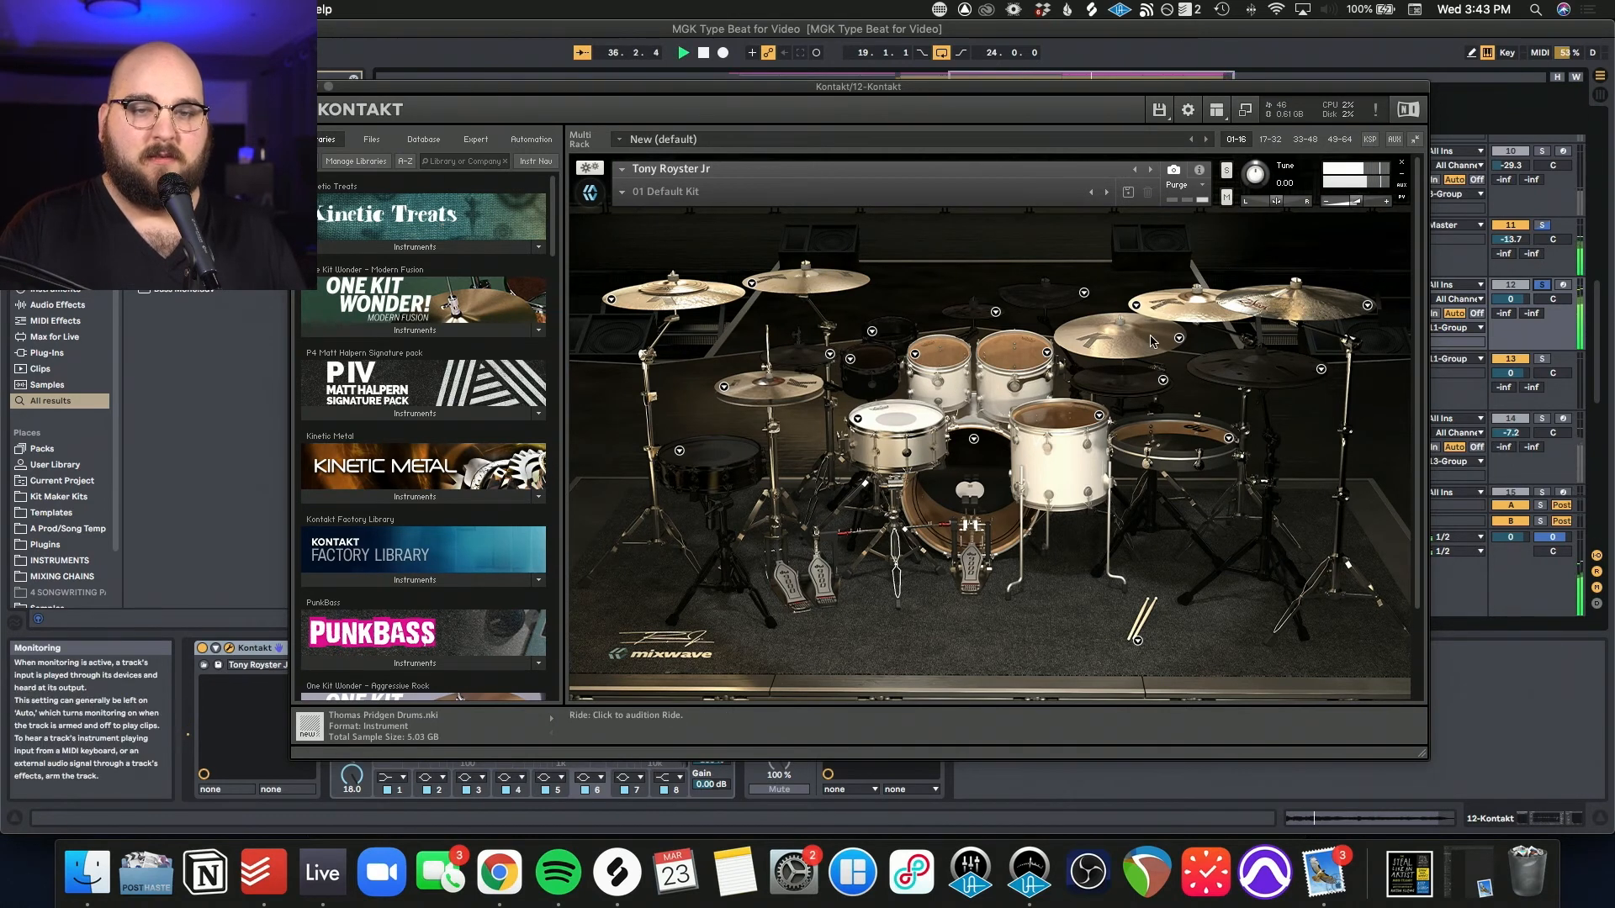
{"action": "key", "text": "space"}
{"action": "left_click", "coordinate": [894, 425]}
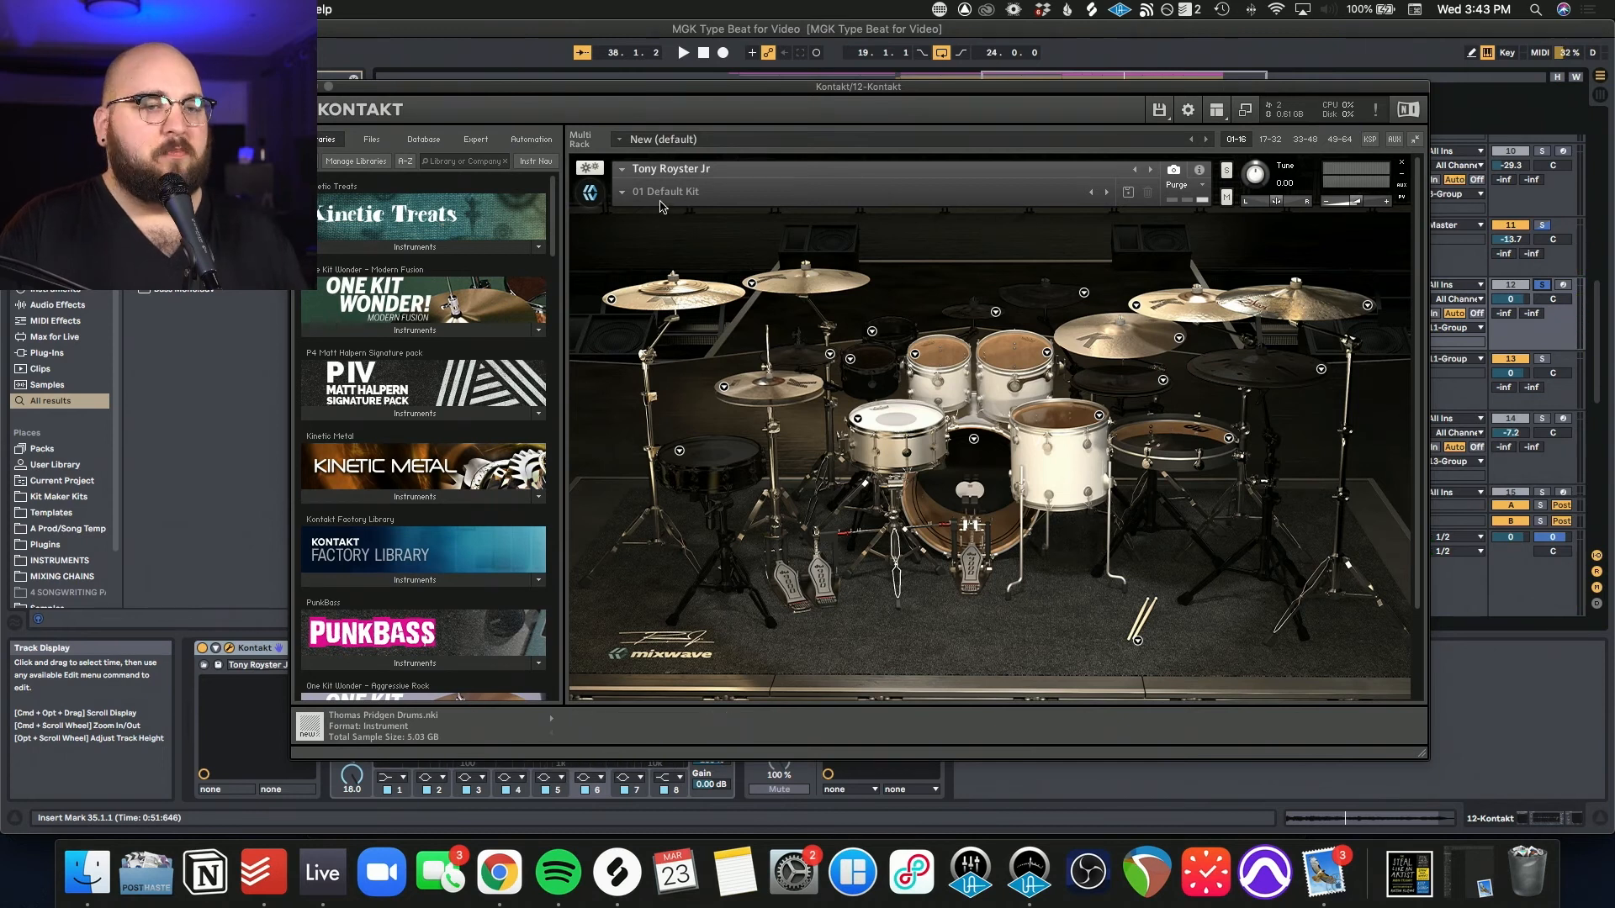
{"action": "left_click", "coordinate": [300, 87]}
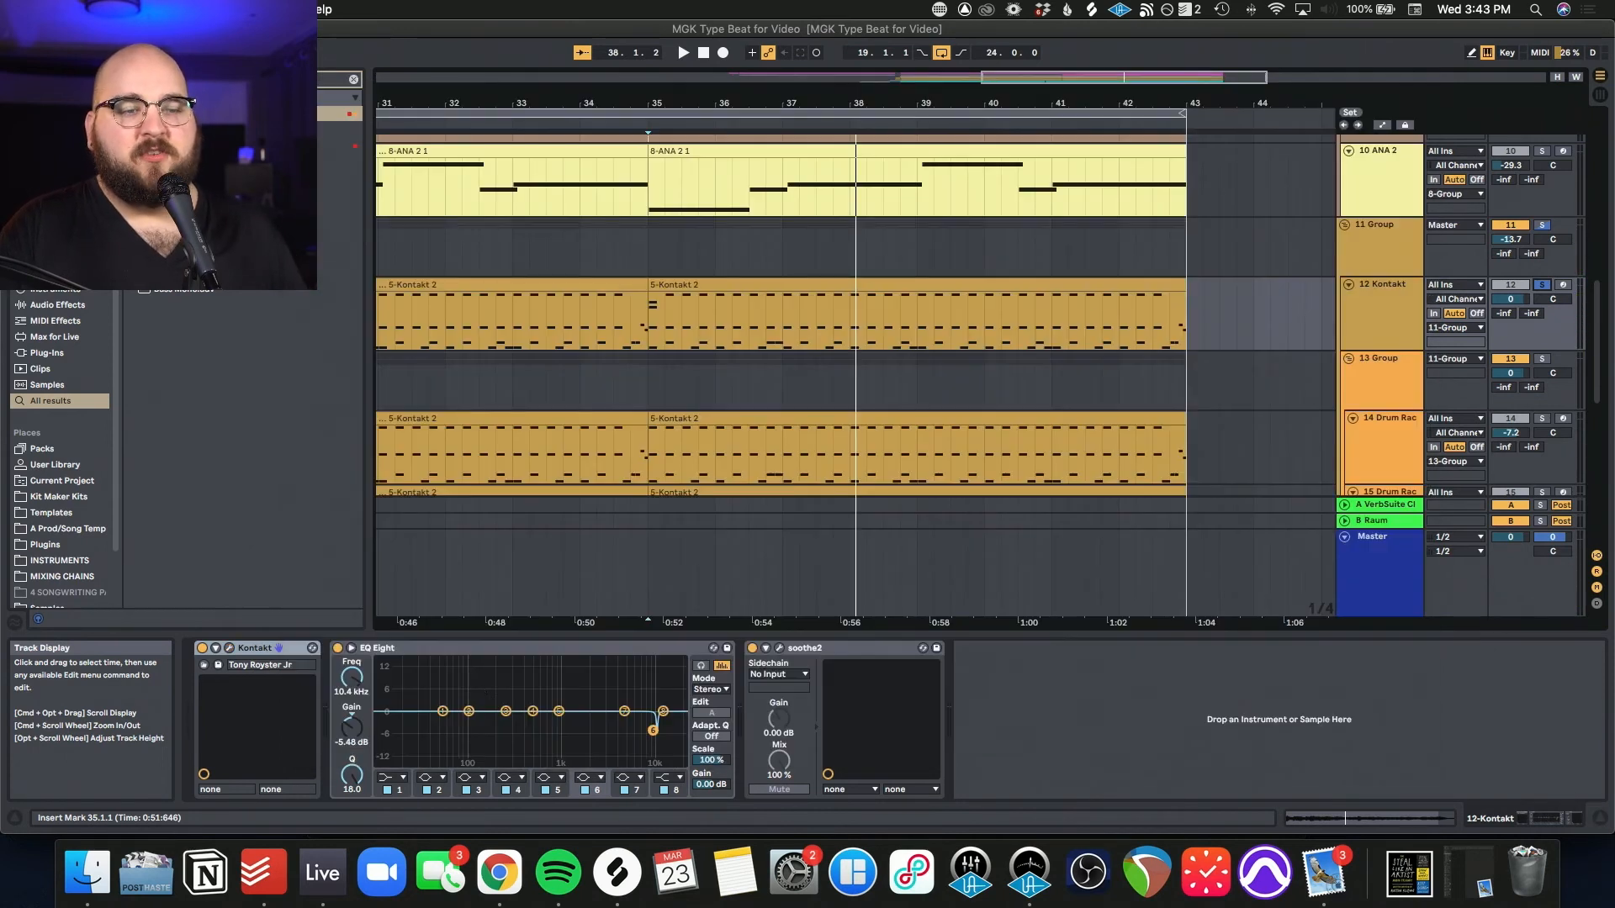
Step: Audition the MAIN SNARE and MAIN KICK samples in the Drum Racks on tracks 14 and 15
{"action": "left_click", "coordinate": [1380, 309]}
{"action": "left_click", "coordinate": [1373, 263]}
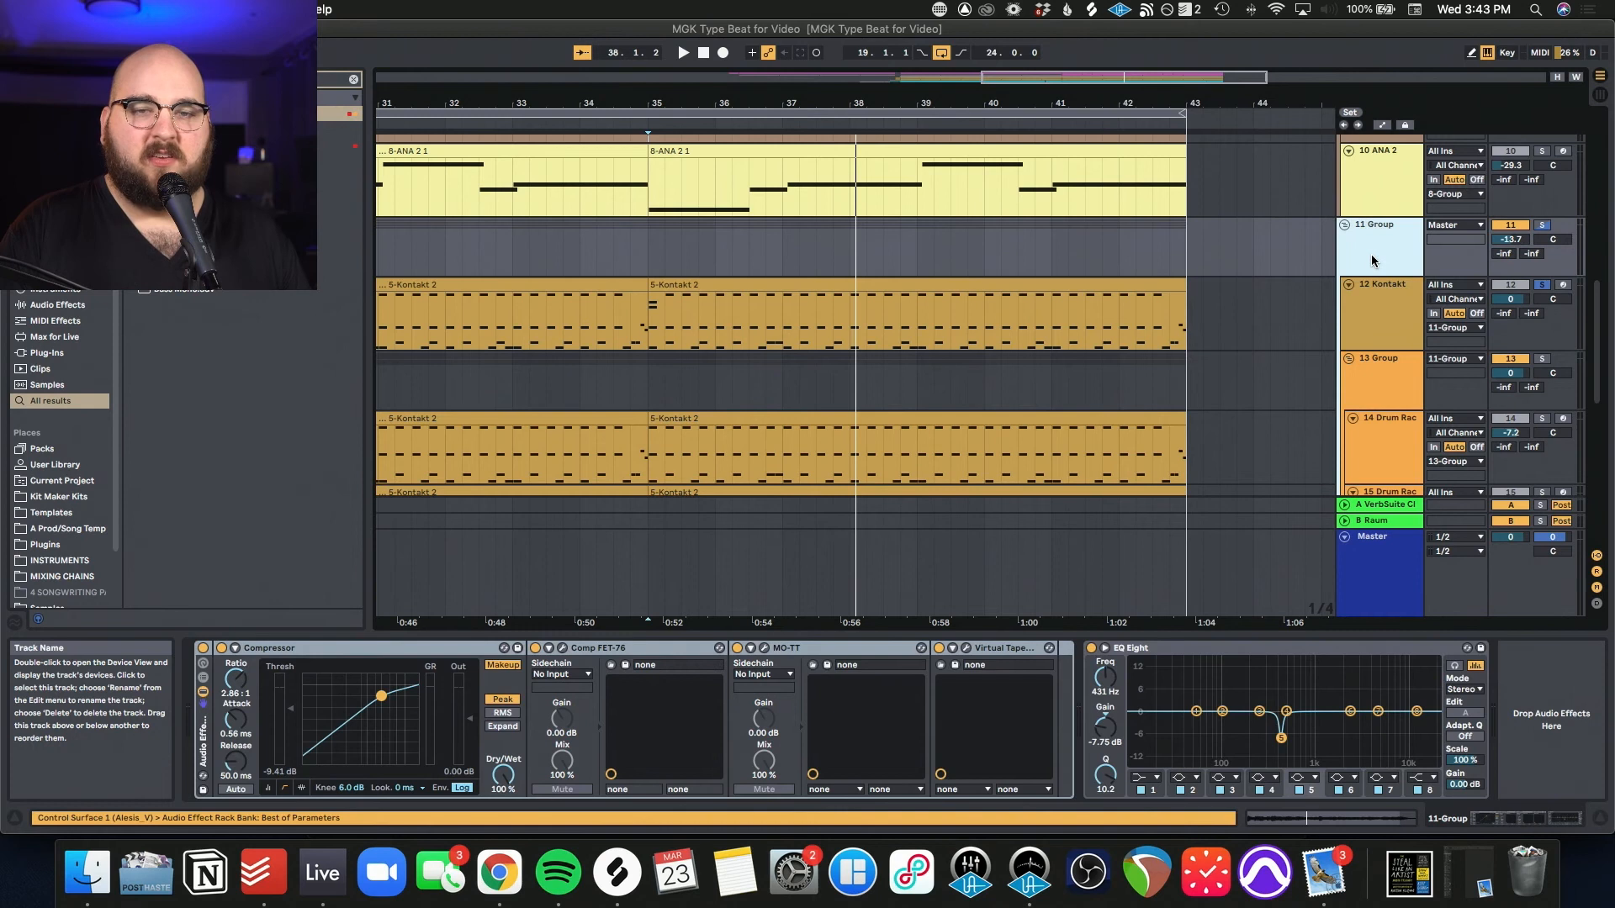
{"action": "left_click", "coordinate": [650, 423]}
{"action": "scroll", "coordinate": [650, 422], "scroll_direction": "down", "scroll_amount": 3}
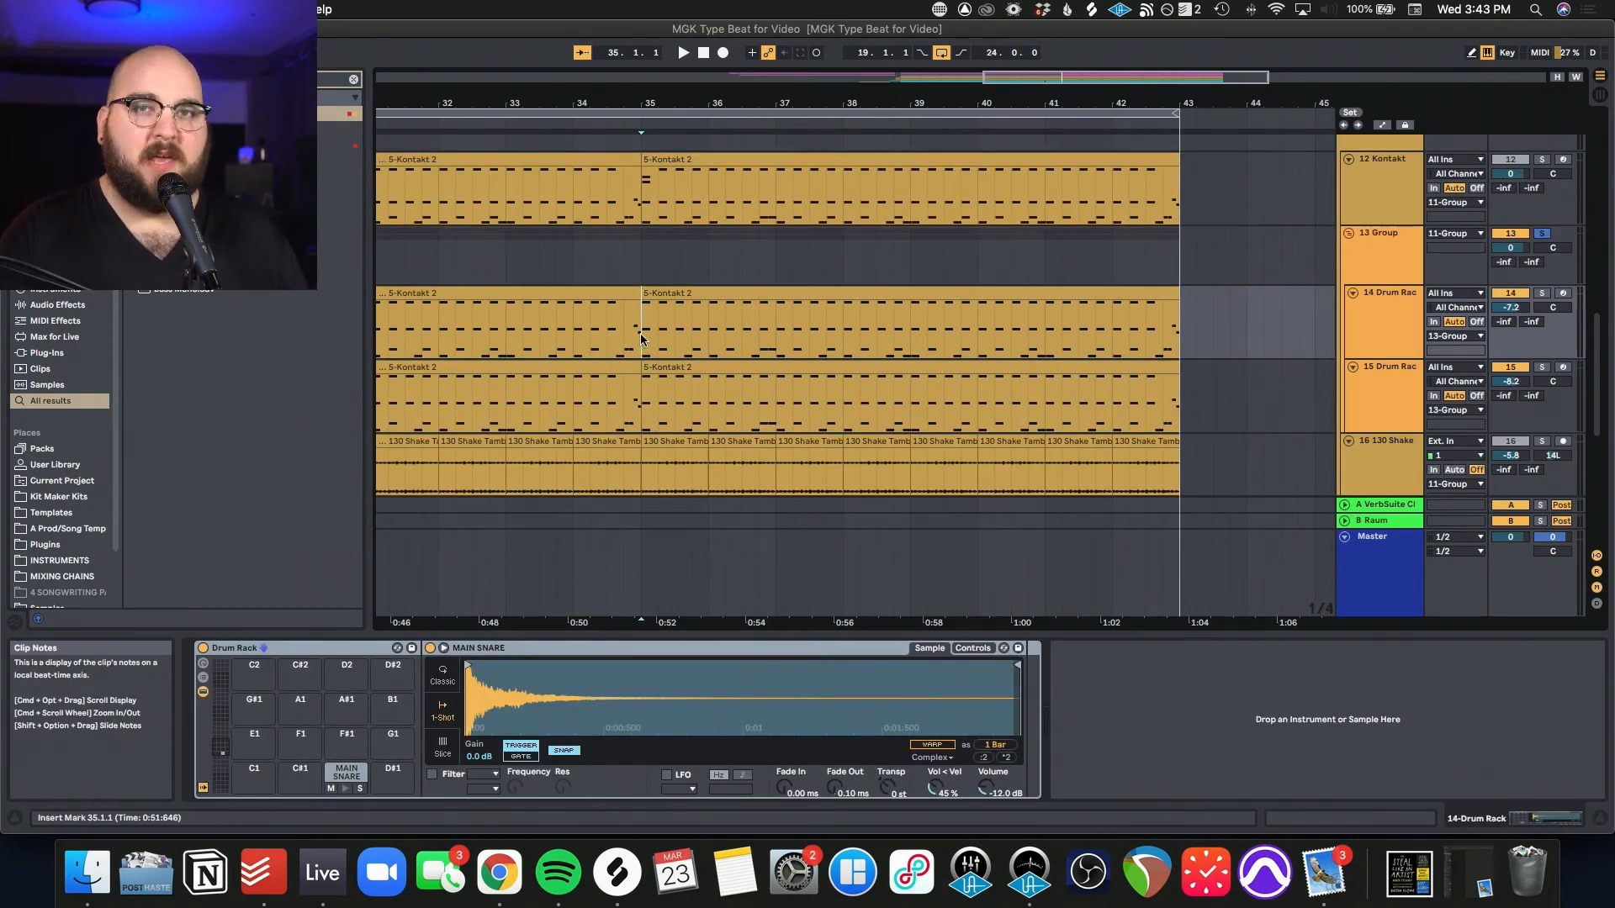
{"action": "left_click", "coordinate": [347, 789]}
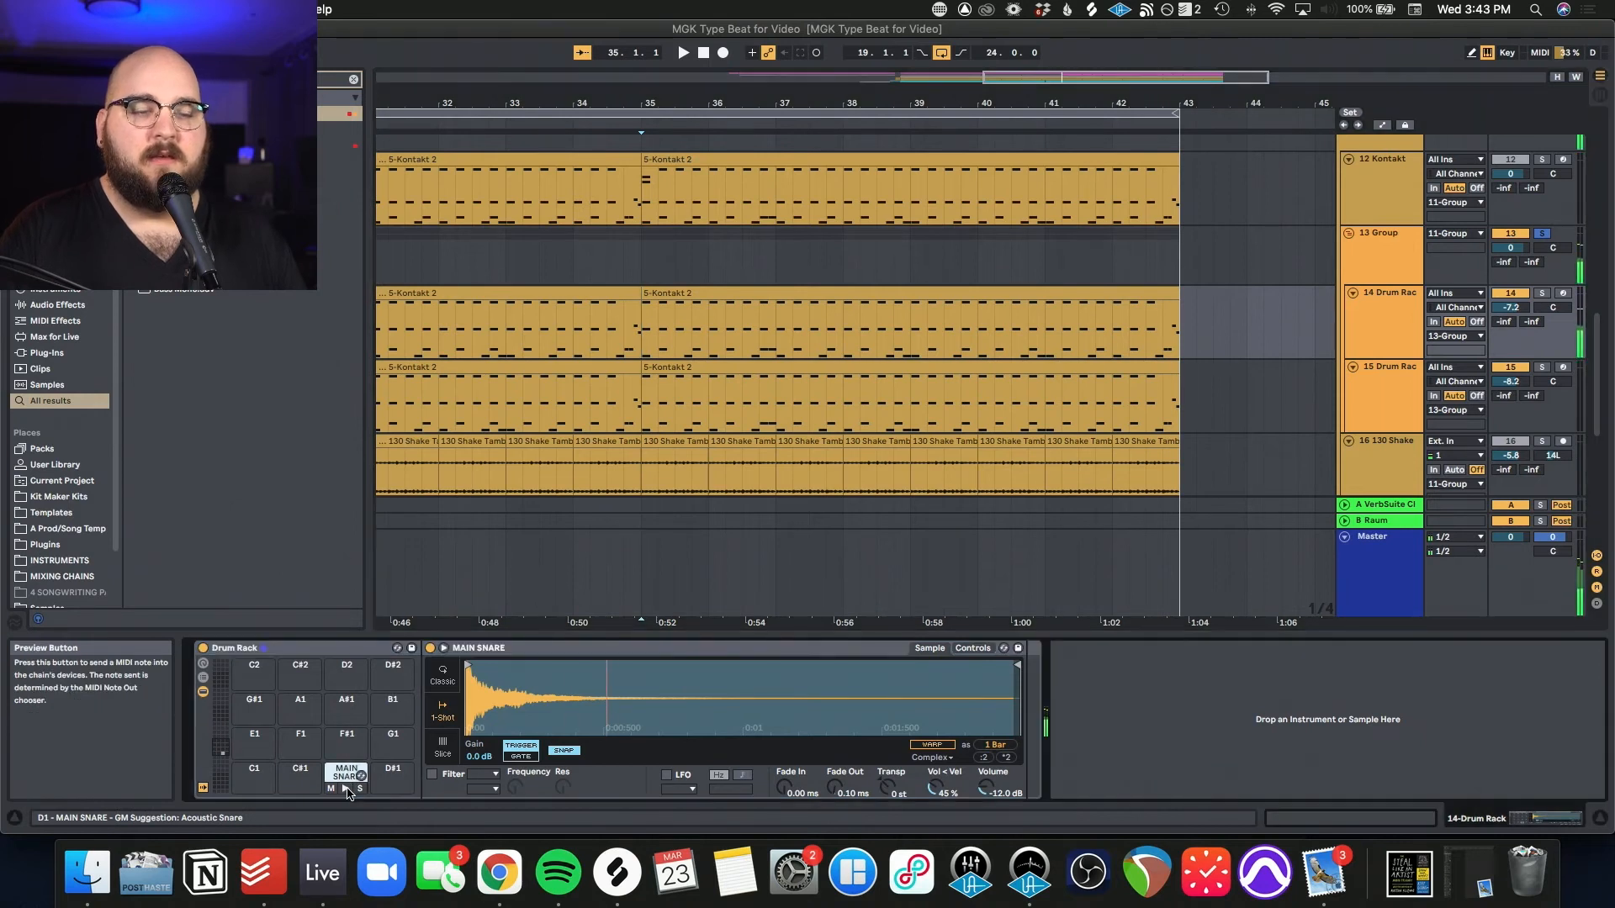
{"action": "left_click", "coordinate": [1376, 393]}
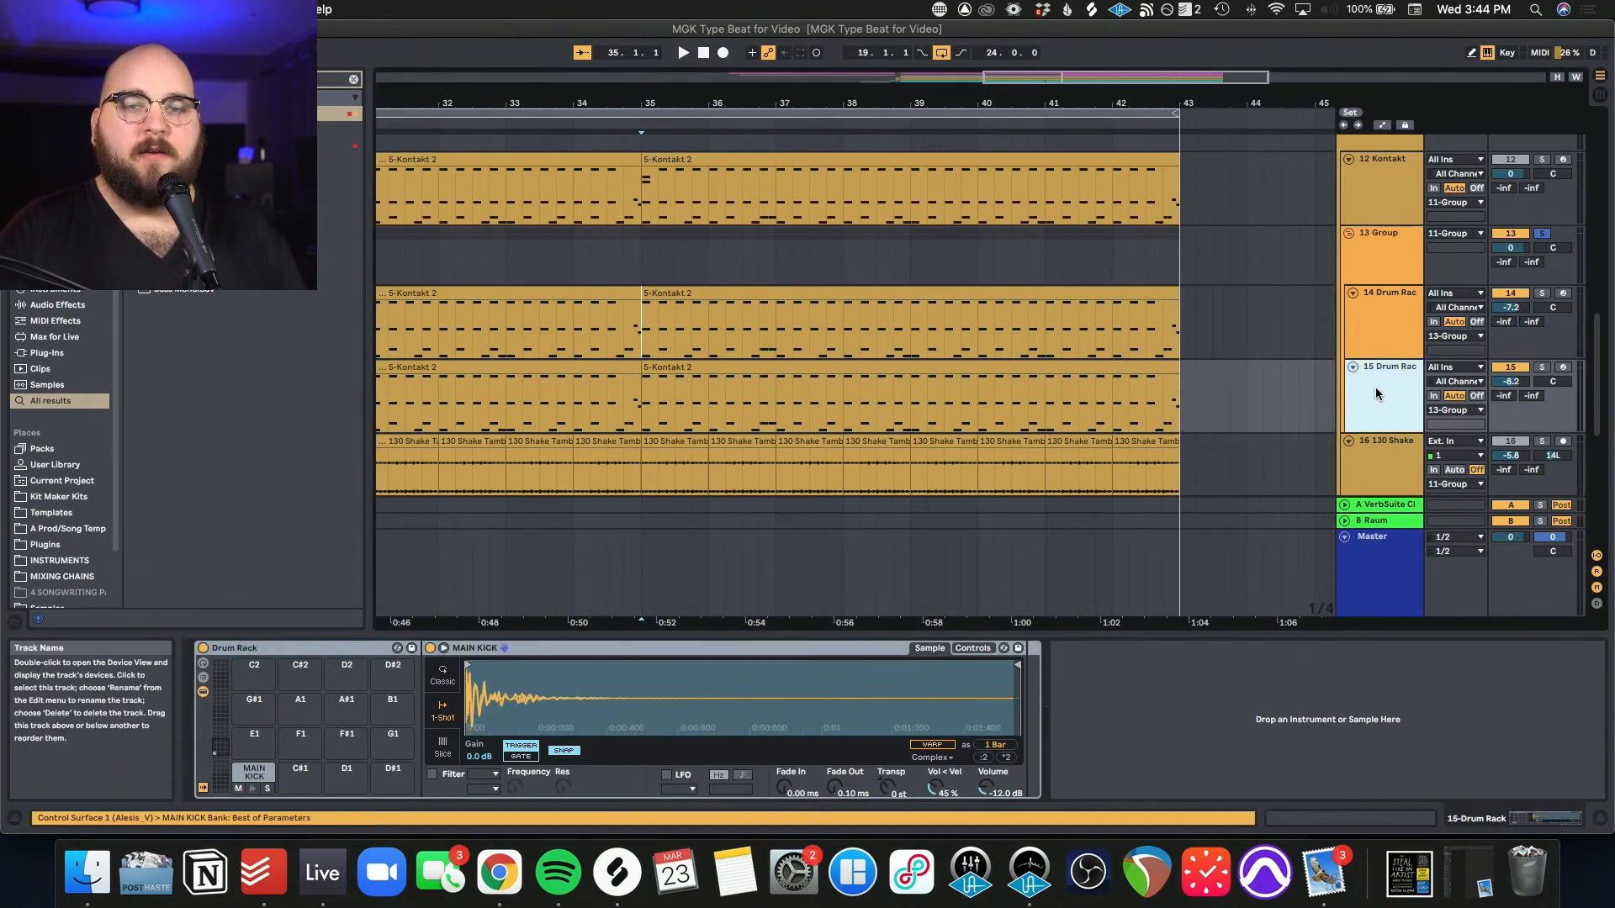
{"action": "left_click", "coordinate": [253, 789]}
Step: Play the Kontakt drums from bar 35 together with the 13 Group's kick and snare layers
{"action": "scroll", "coordinate": [1250, 241], "scroll_direction": "up", "scroll_amount": 1}
{"action": "left_click", "coordinate": [1249, 241]}
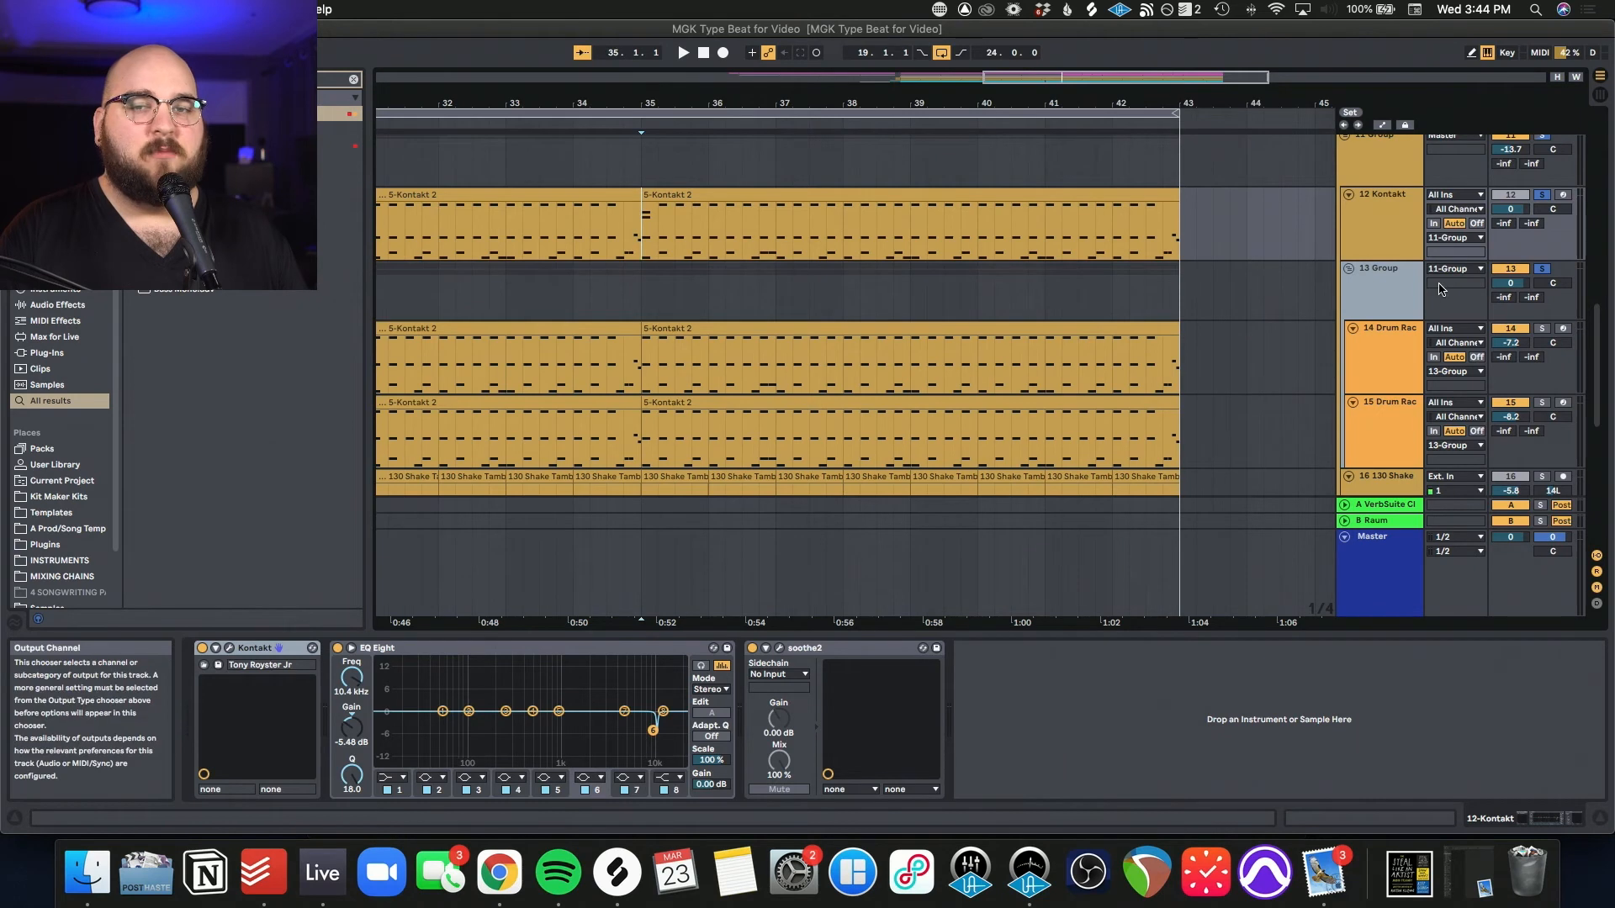
{"action": "key", "text": "space"}
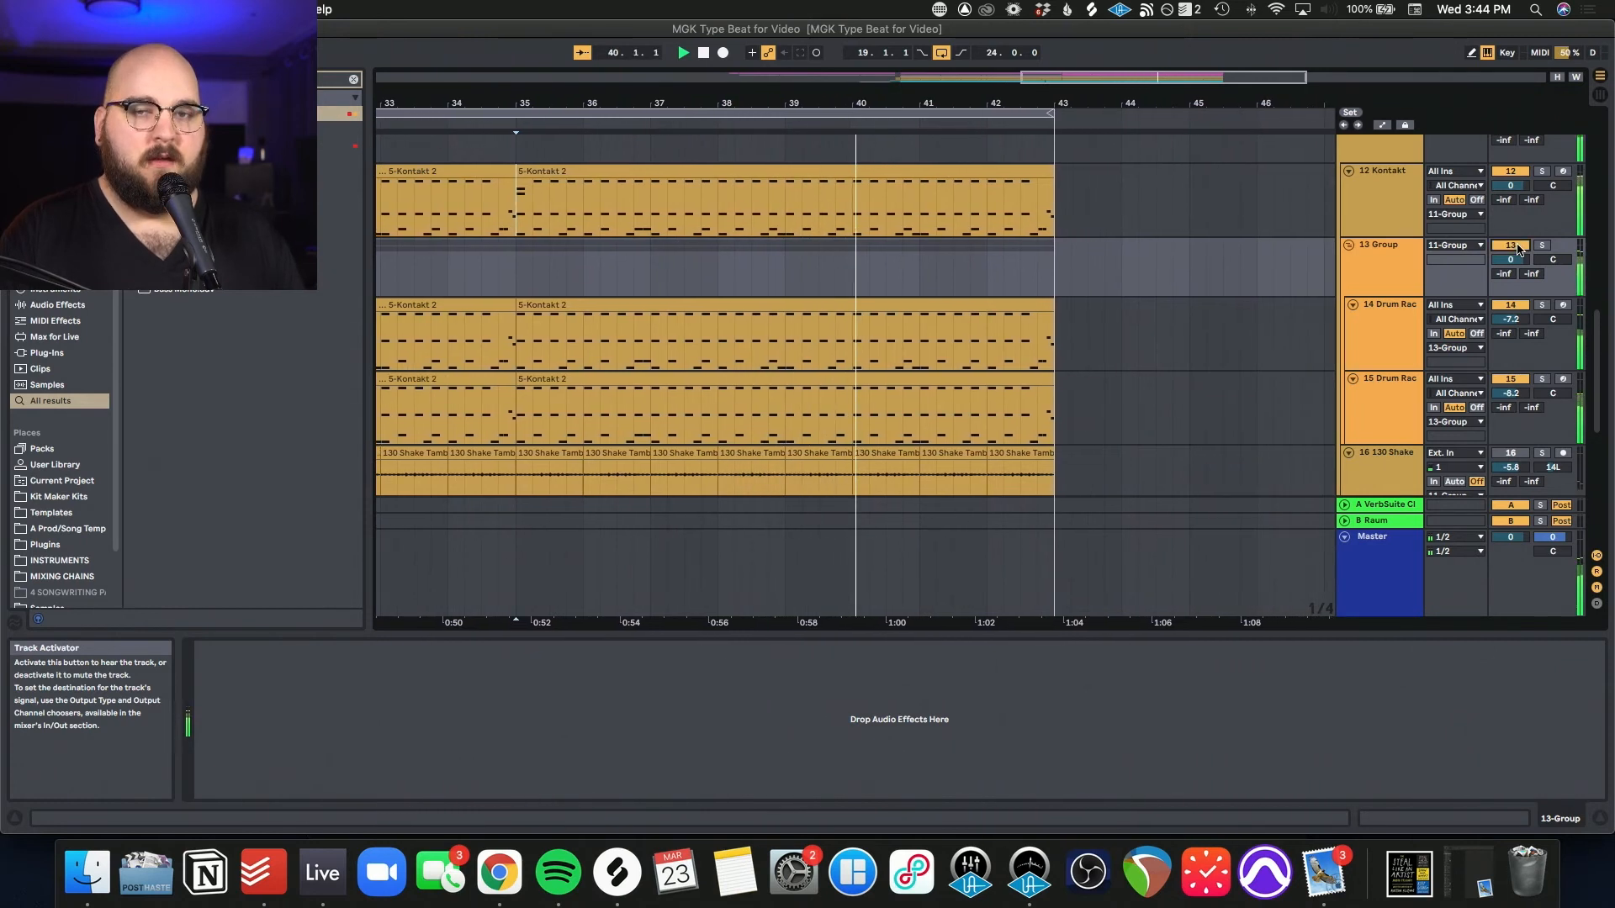
{"action": "scroll", "coordinate": [1353, 282], "scroll_direction": "up", "scroll_amount": 2}
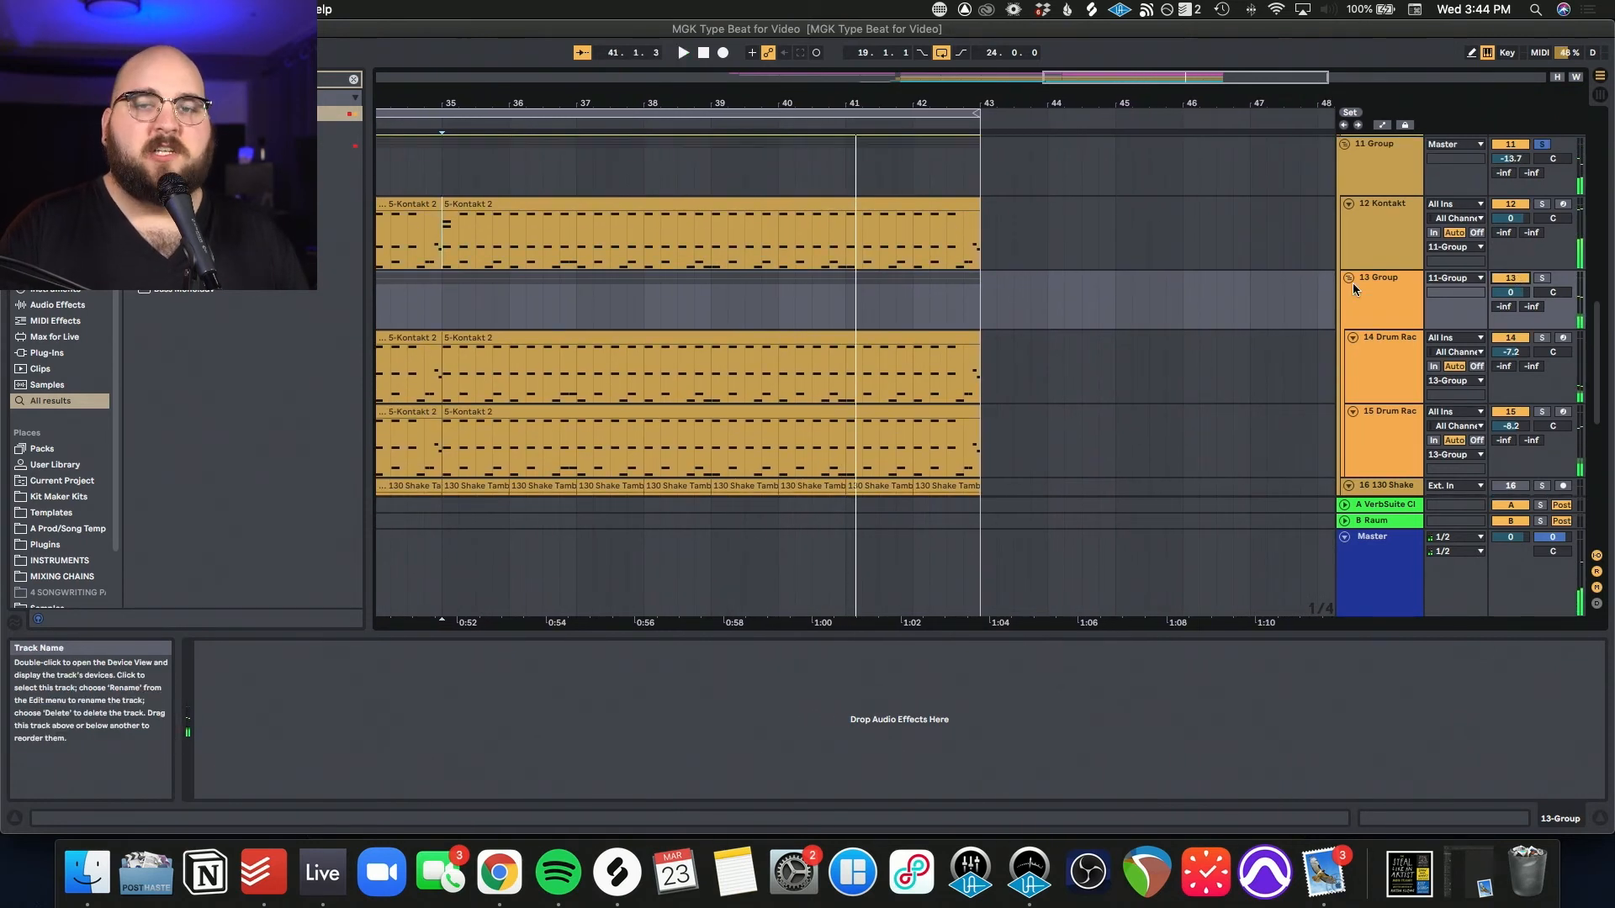
Step: Play the 130 Shake Tambo loop on track 16 from bar 38 in solo, and turn its solo off
{"action": "scroll", "coordinate": [1352, 282], "scroll_direction": "down", "scroll_amount": 5}
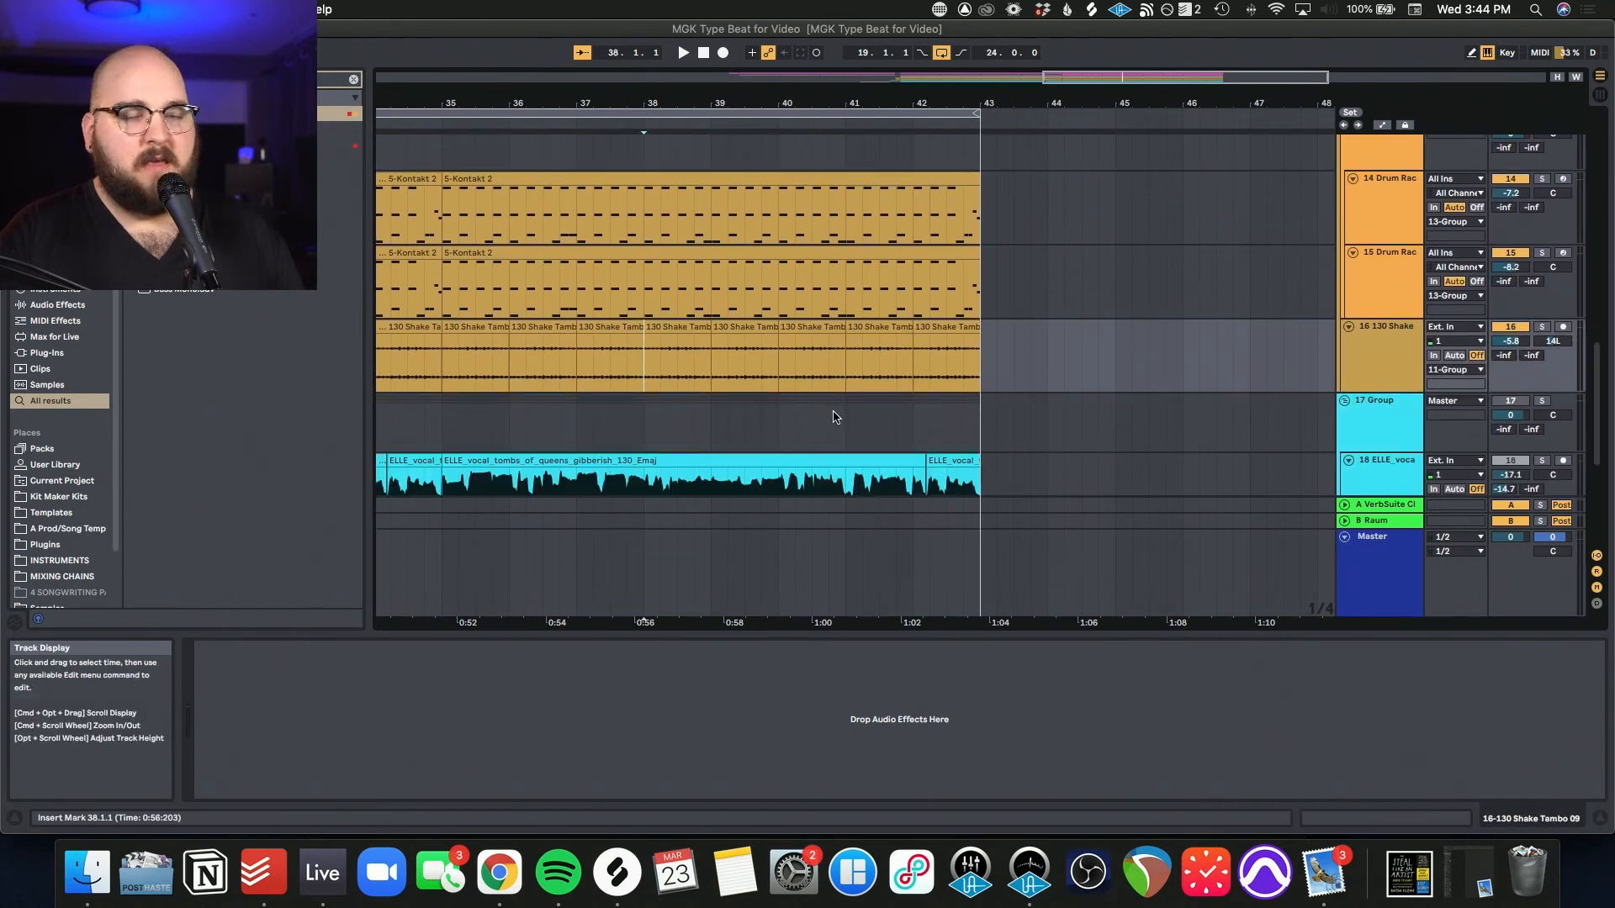
{"action": "left_click", "coordinate": [711, 362]}
{"action": "scroll", "coordinate": [711, 361], "scroll_direction": "left", "scroll_amount": 2}
{"action": "scroll", "coordinate": [711, 361], "scroll_direction": "down", "scroll_amount": 1}
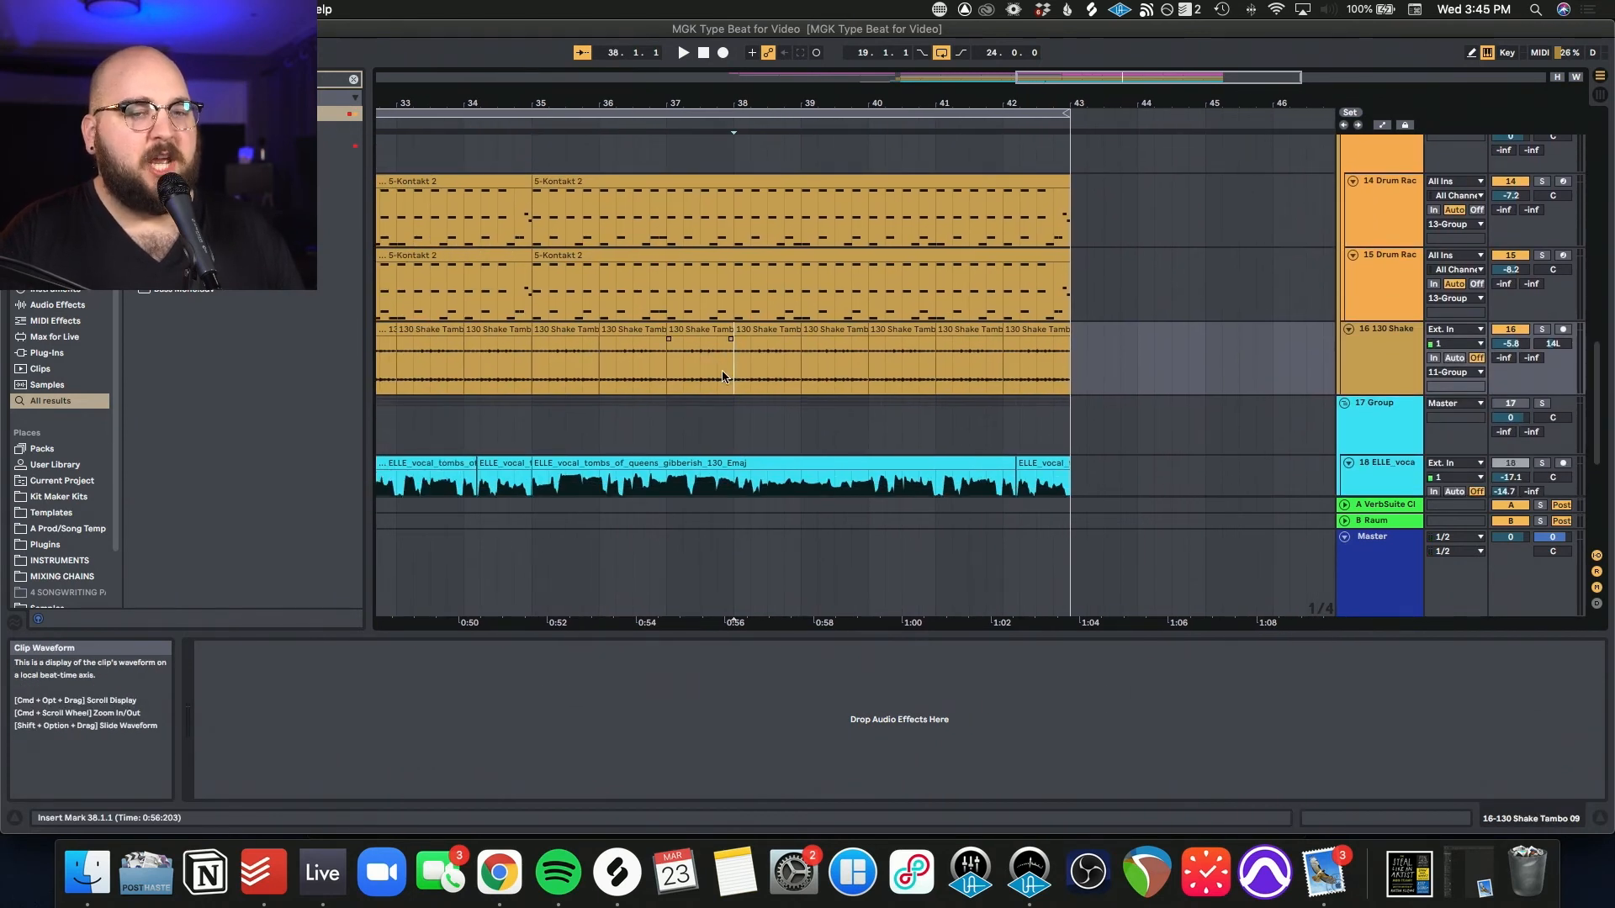
{"action": "key", "text": "space"}
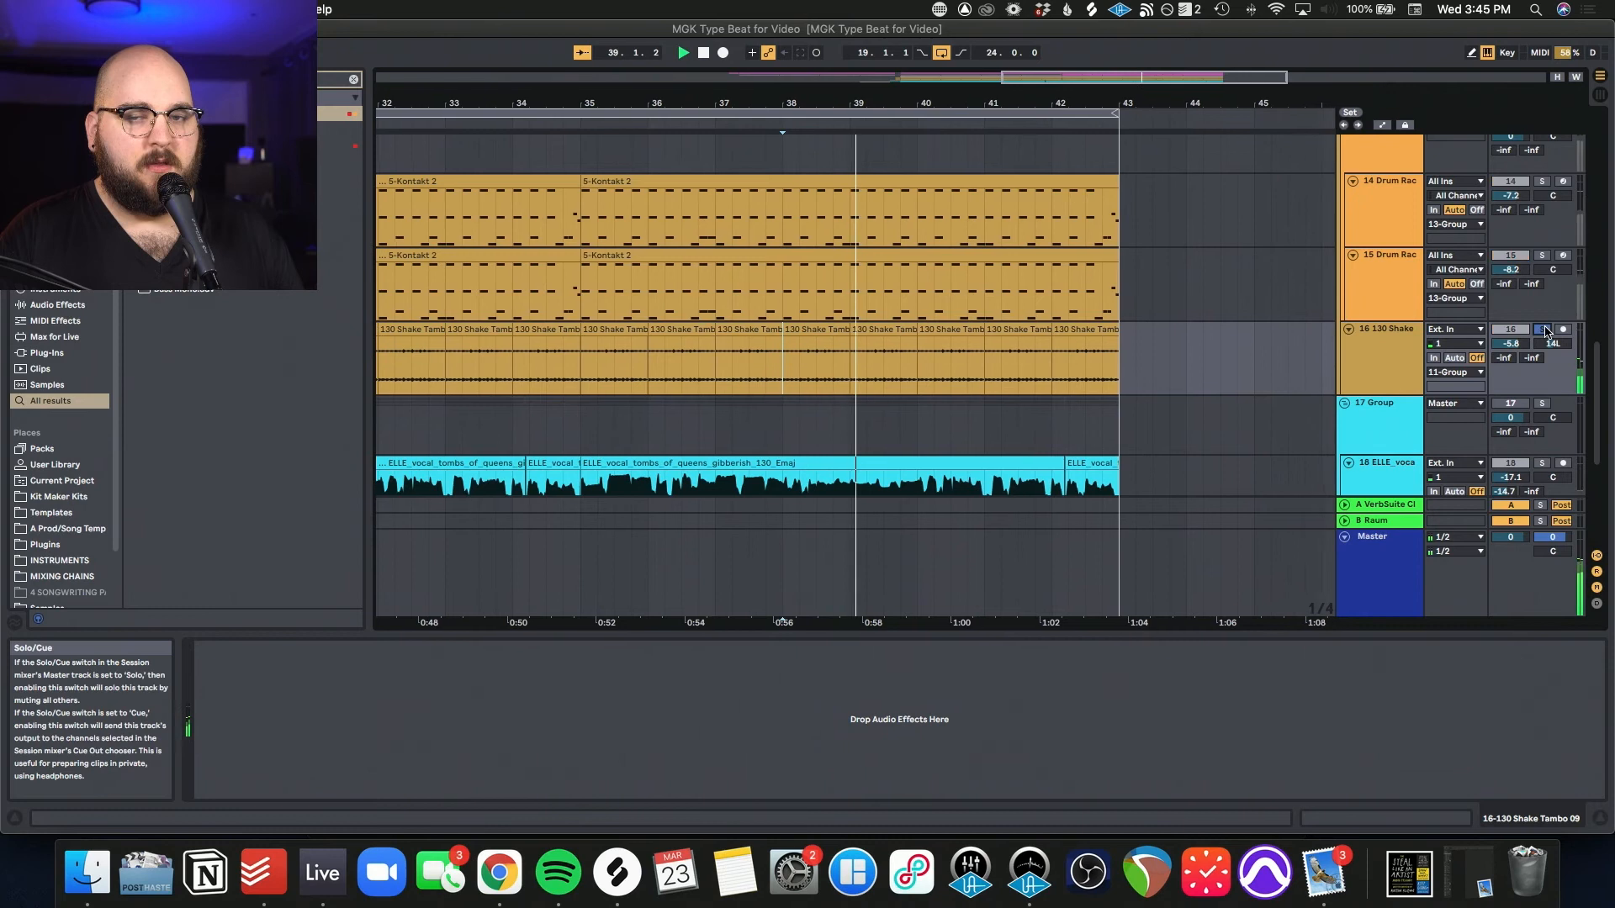
{"action": "left_click", "coordinate": [1542, 329]}
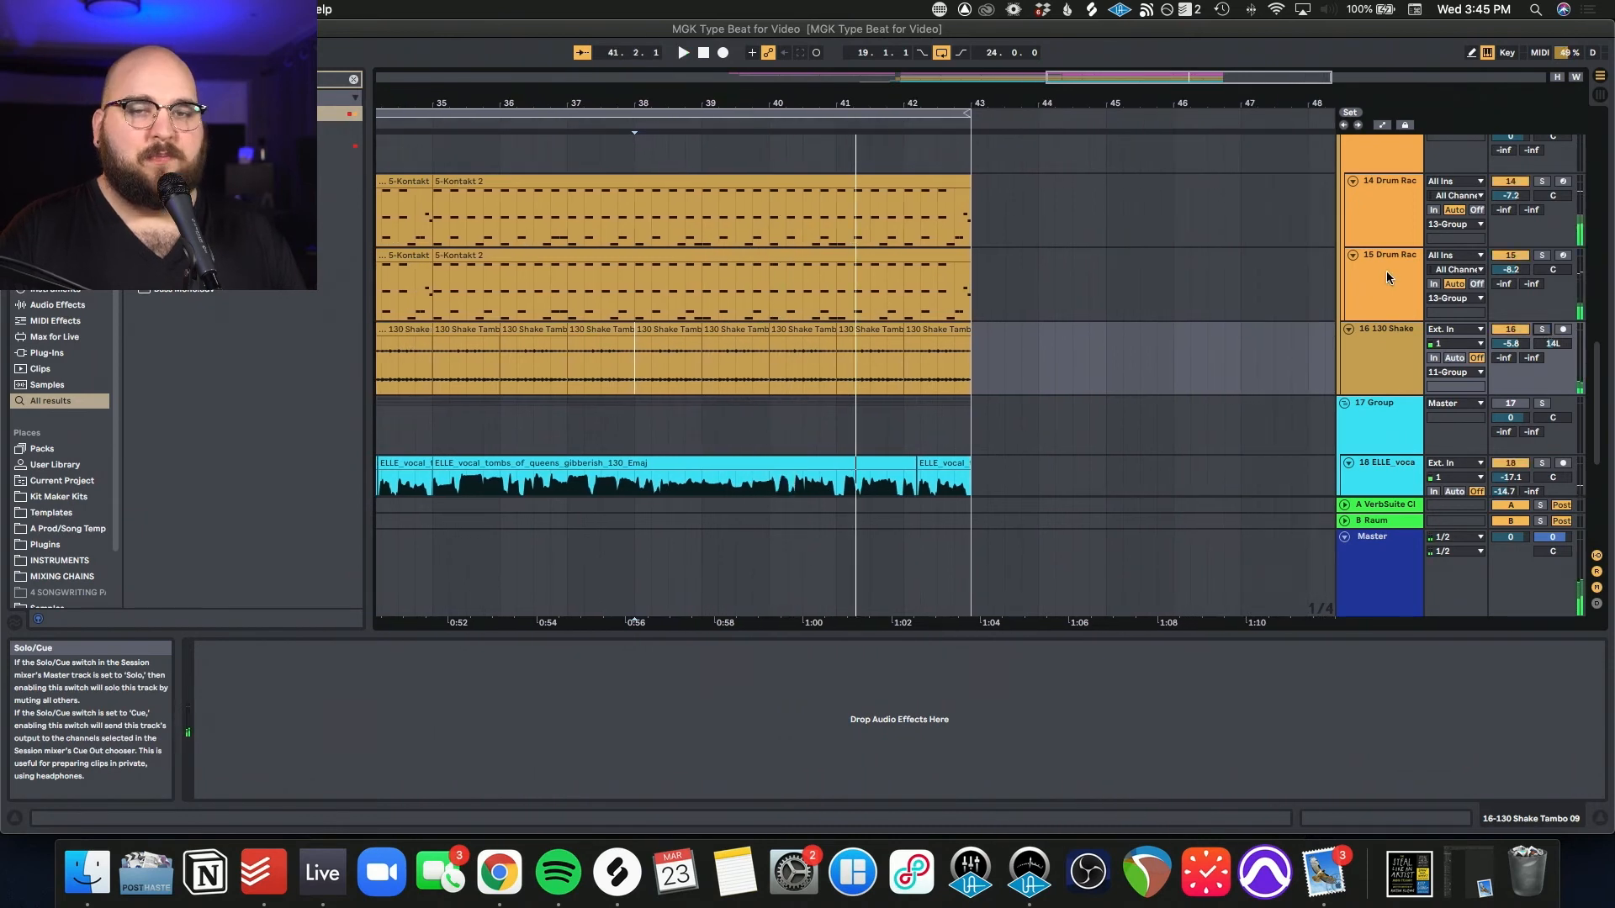
Step: Play the Kontakt drums on track 12 in solo from bar 35
{"action": "scroll", "coordinate": [1386, 272], "scroll_direction": "up", "scroll_amount": 4}
{"action": "scroll", "coordinate": [1386, 271], "scroll_direction": "up", "scroll_amount": 1}
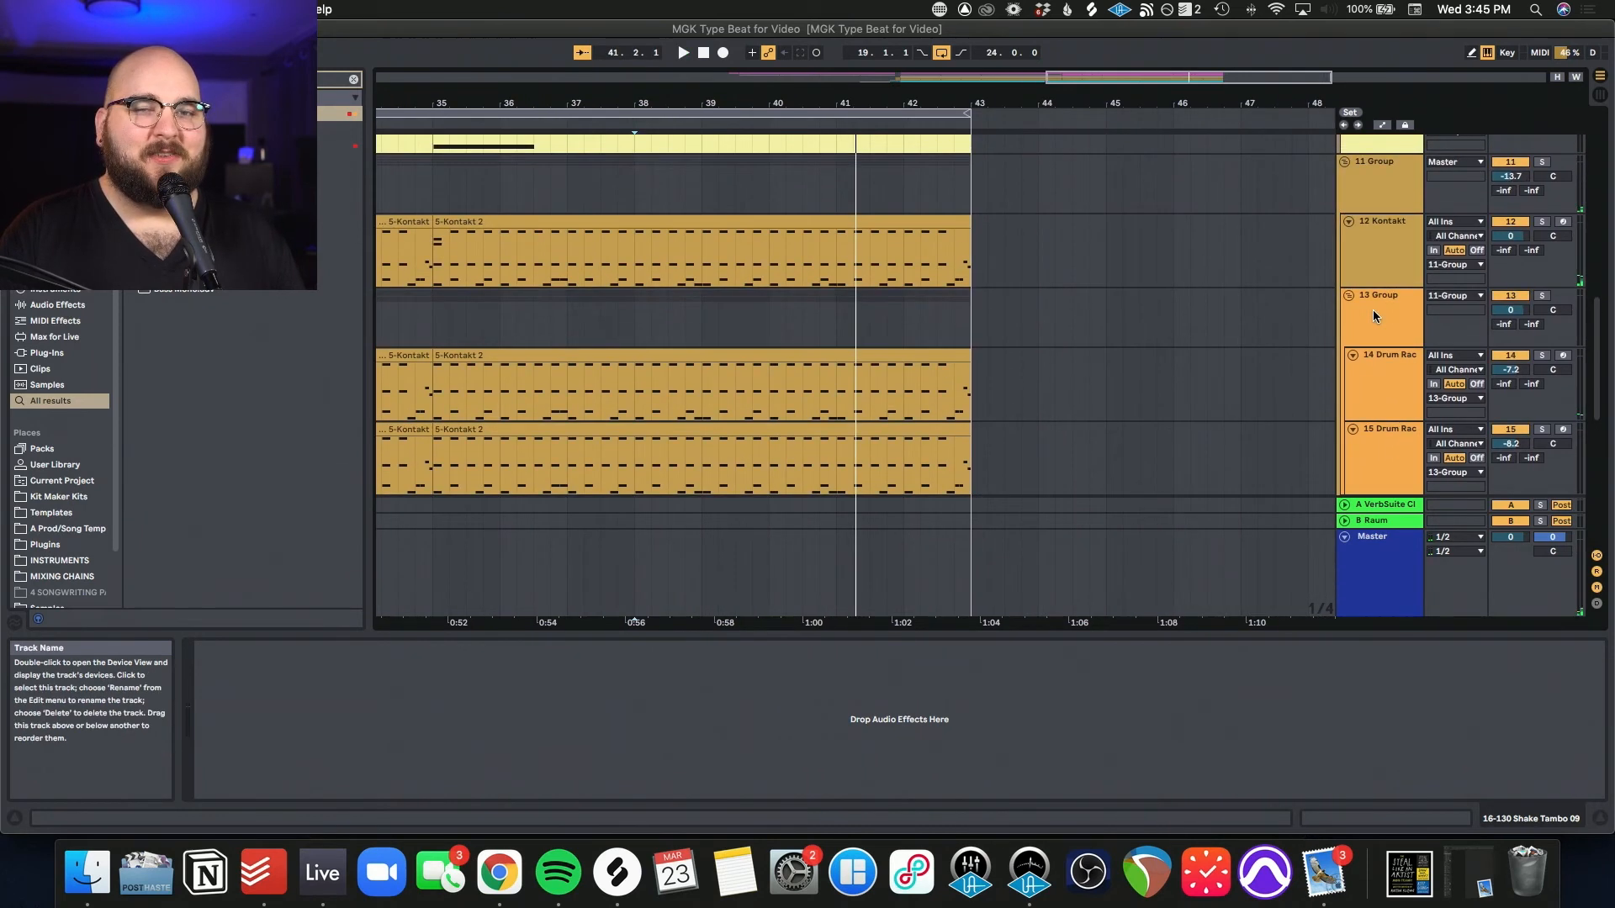
{"action": "left_click", "coordinate": [505, 265]}
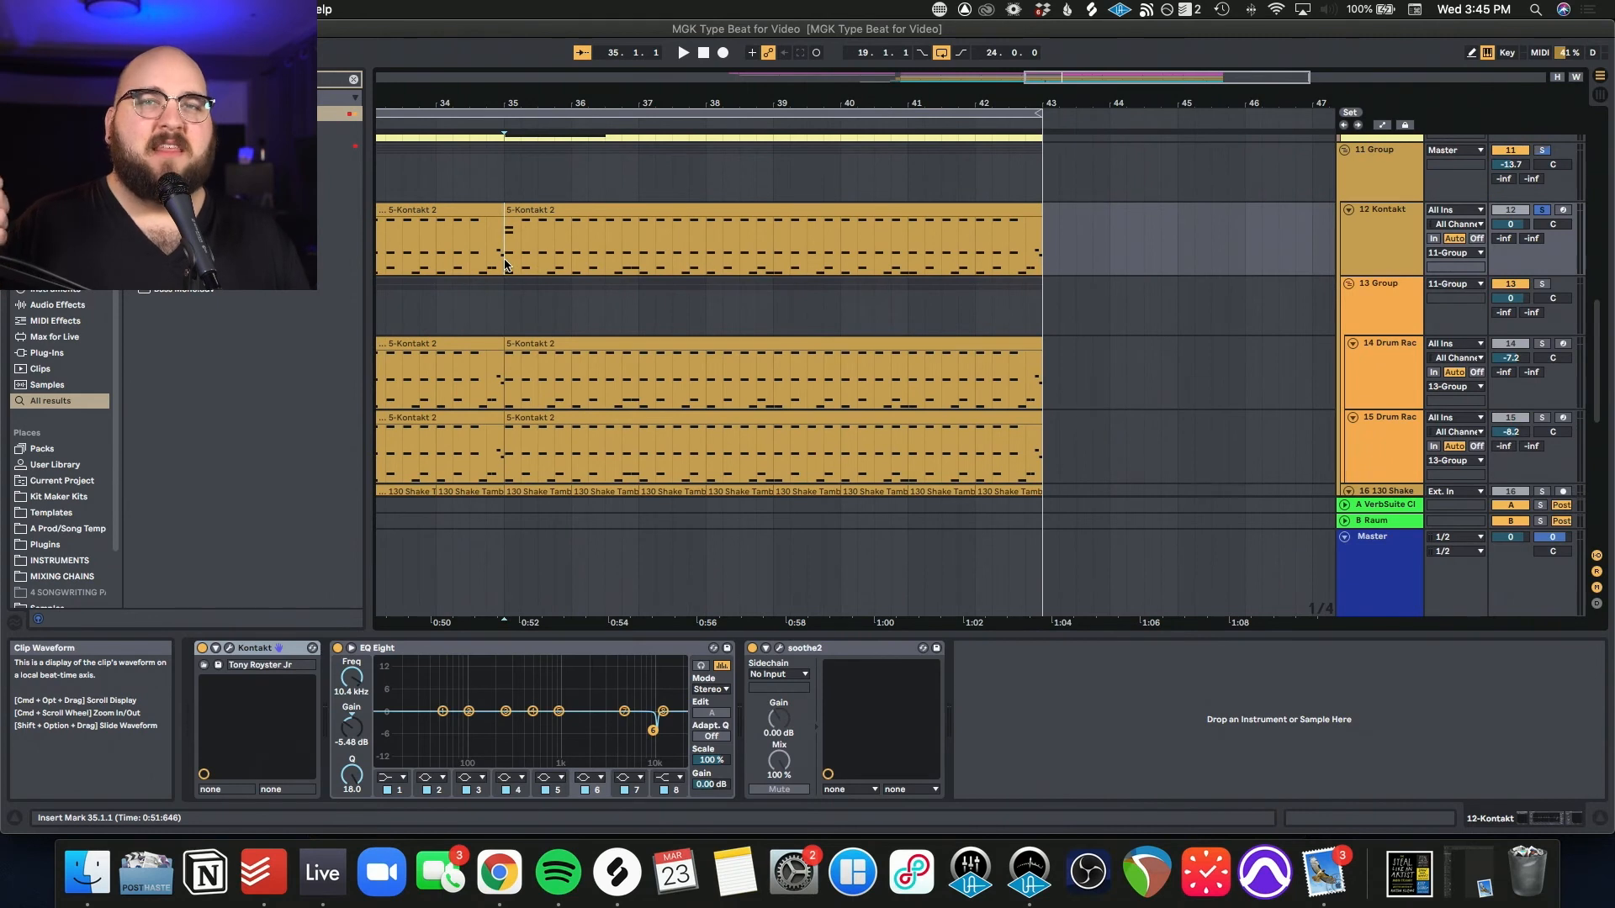
{"action": "key", "text": "space"}
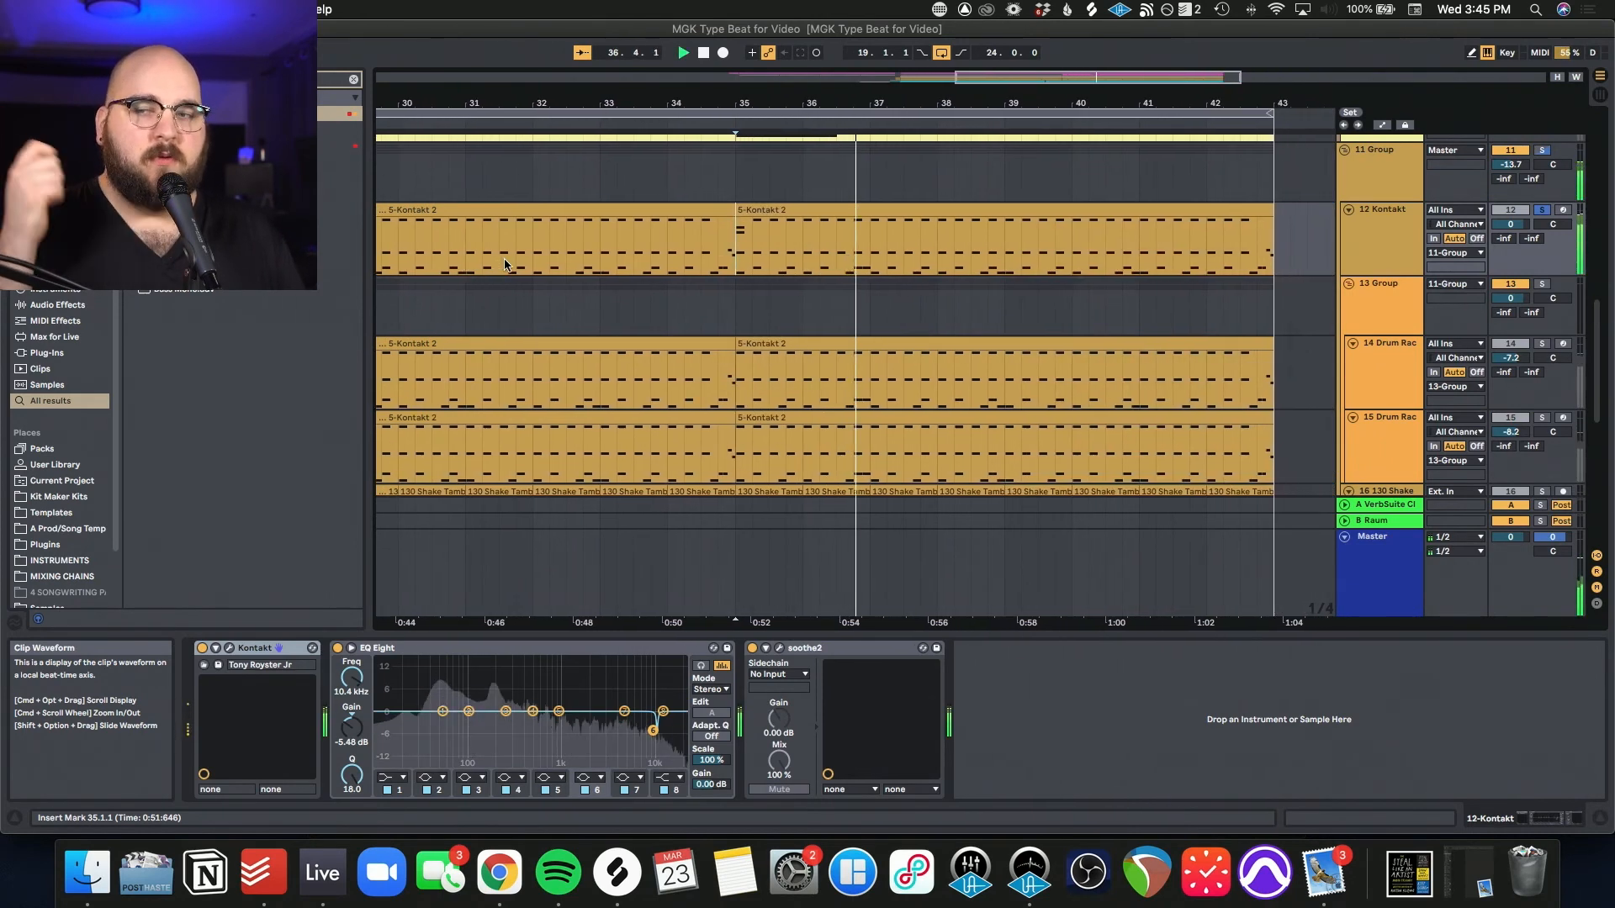
{"action": "key", "text": "space"}
Step: Solo the 130 Shake Tambo track and play it from bar 35 on its own
{"action": "scroll", "coordinate": [1371, 406], "scroll_direction": "down", "scroll_amount": 3}
{"action": "left_click", "coordinate": [1371, 405]}
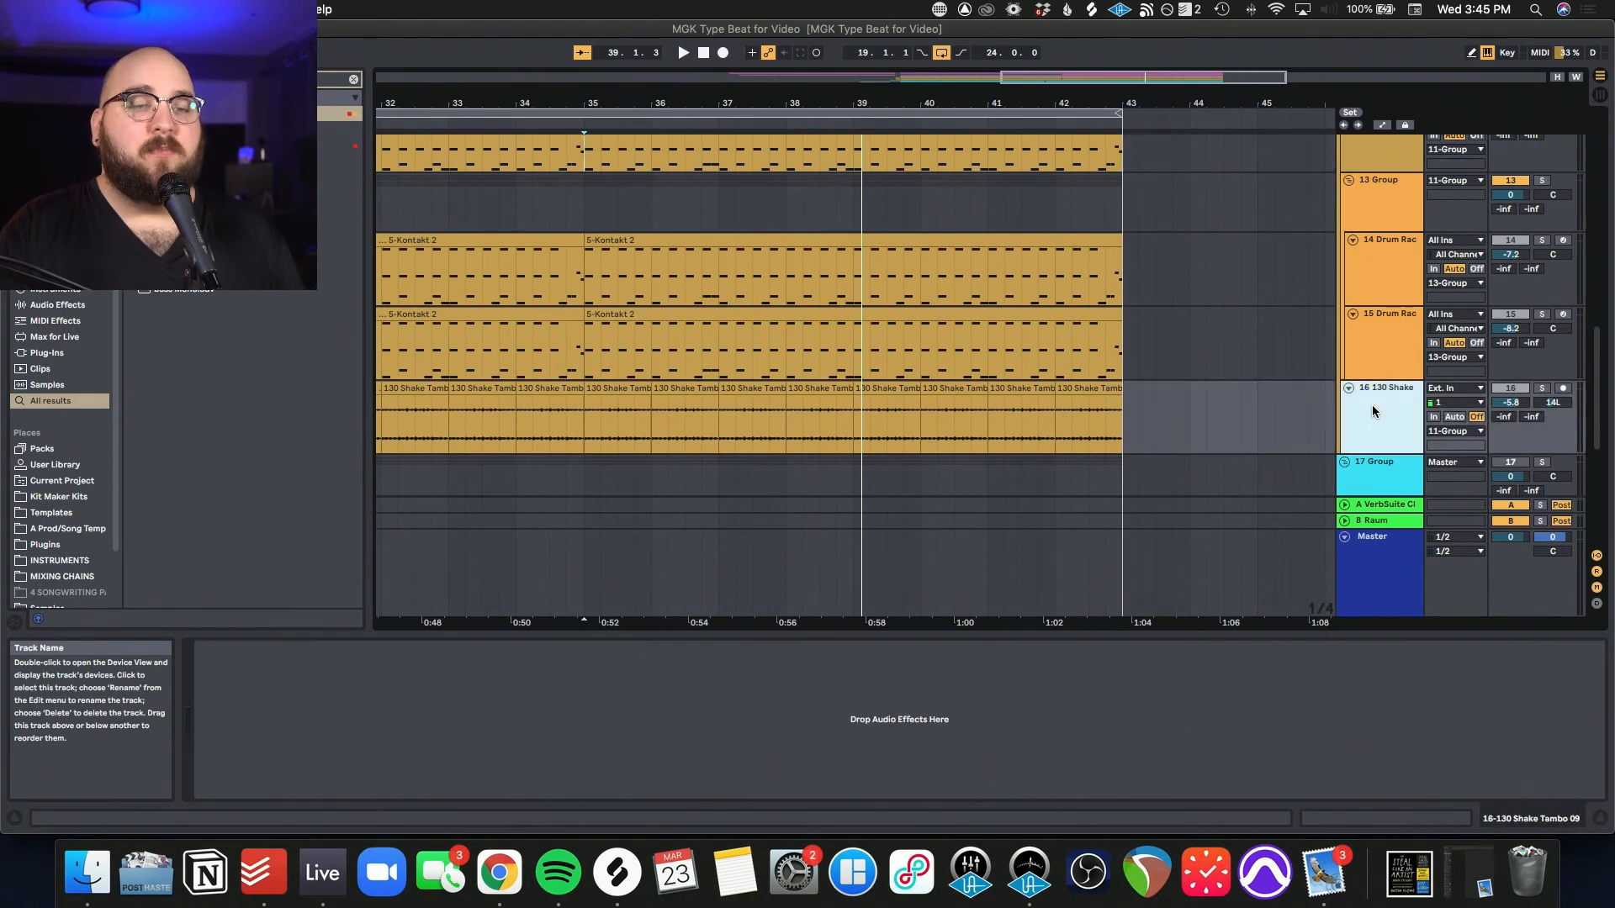
{"action": "left_click", "coordinate": [1543, 390]}
{"action": "key", "text": "space"}
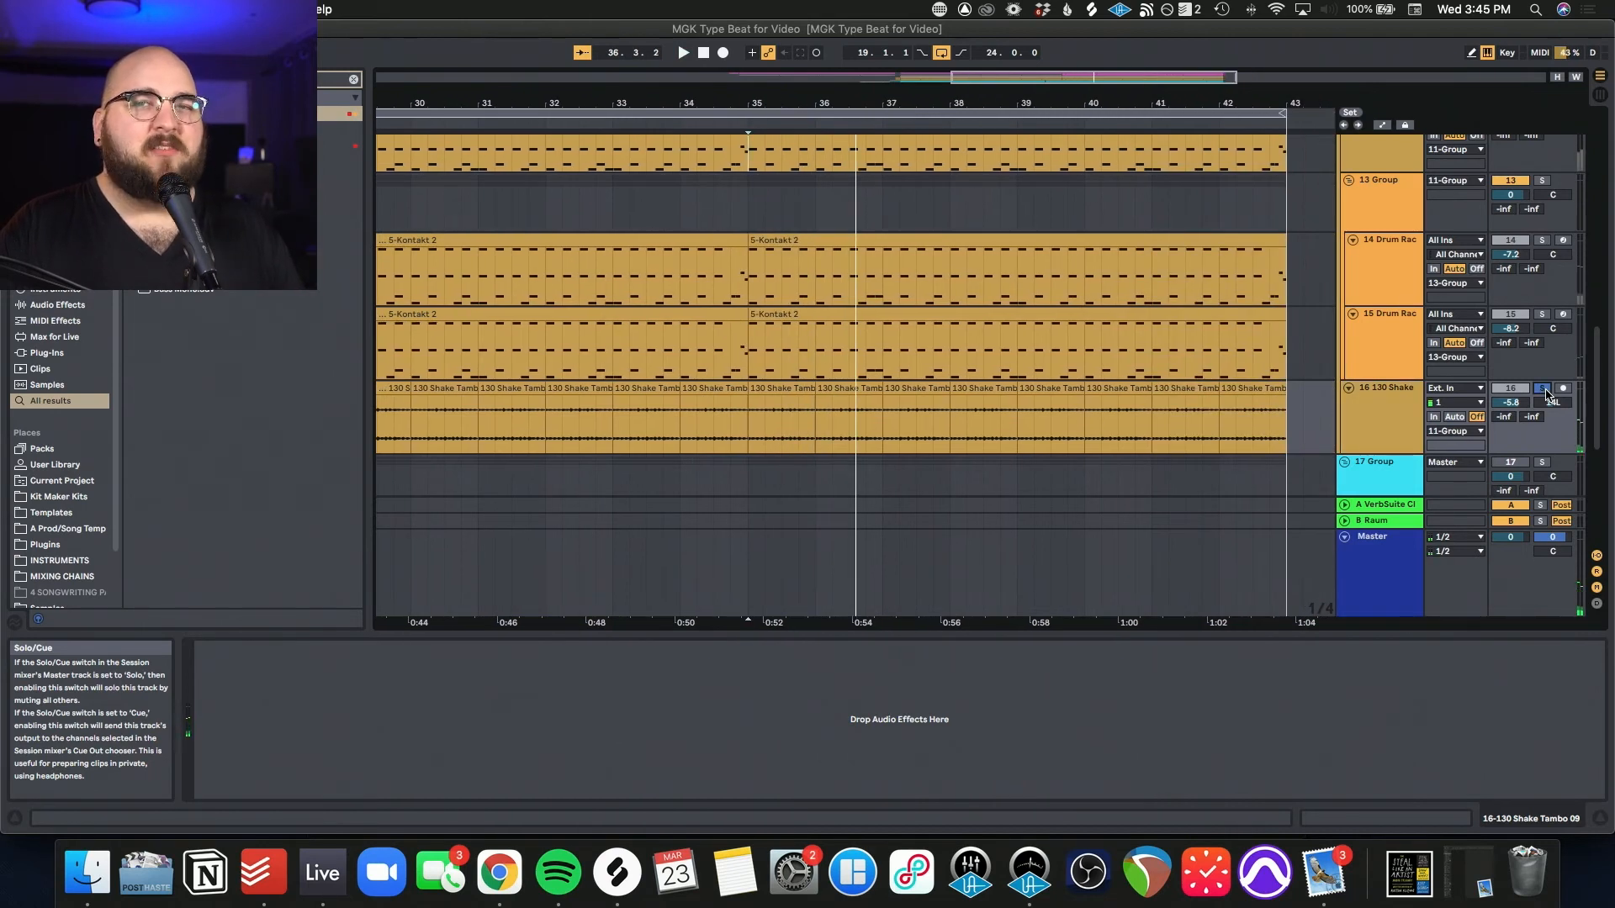
{"action": "key", "text": "space"}
{"action": "scroll", "coordinate": [1545, 253], "scroll_direction": "up", "scroll_amount": 3}
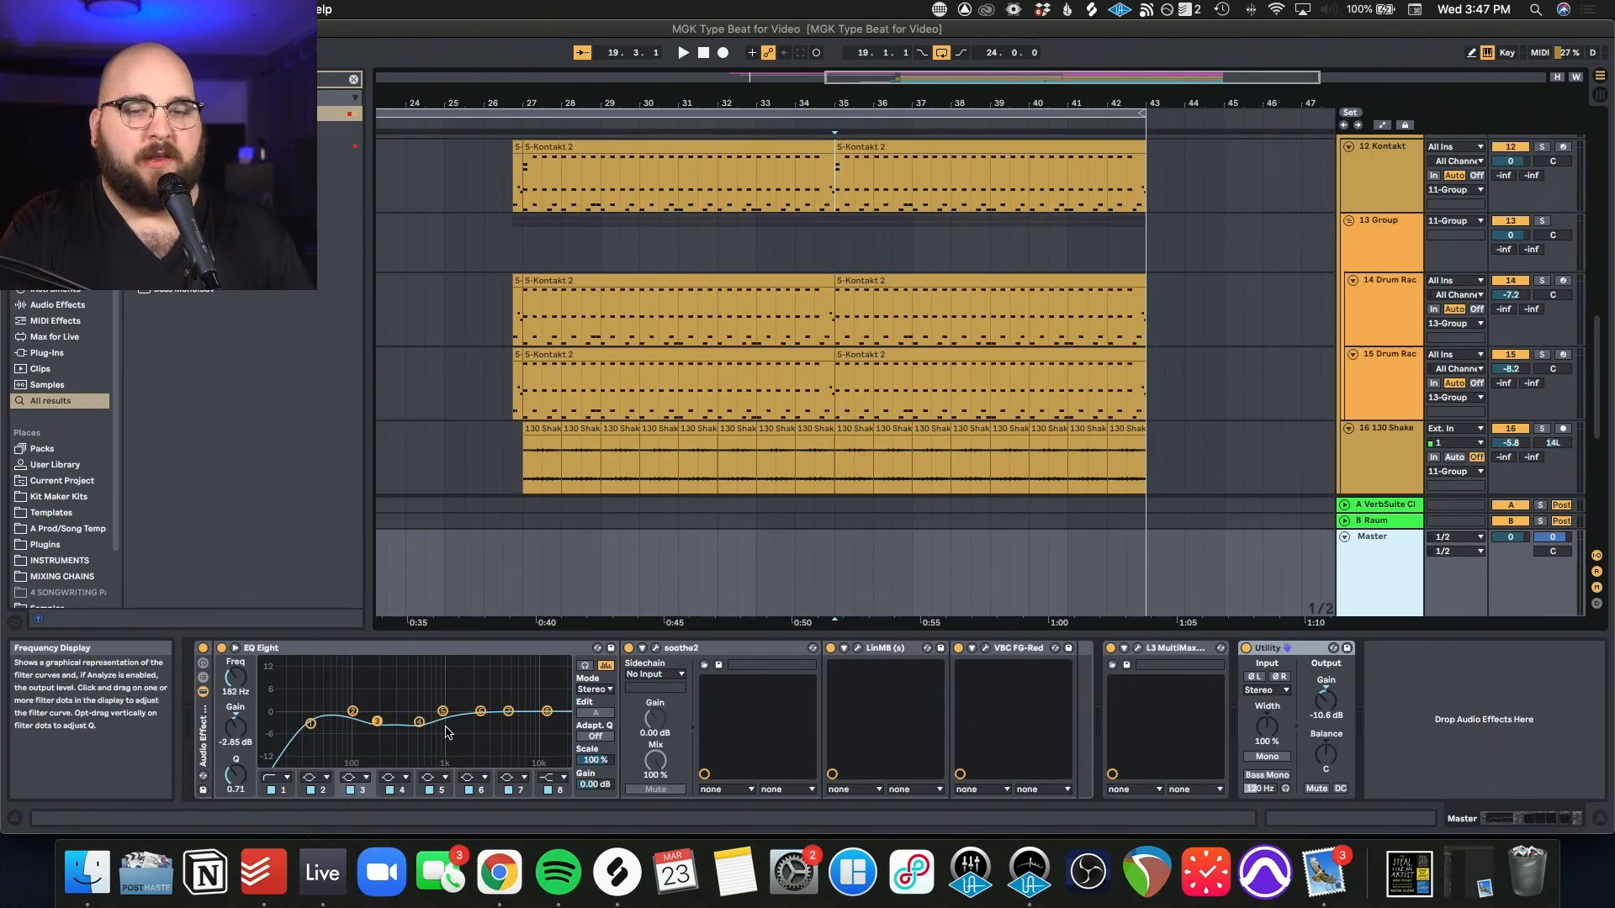
Step: Examine the EQ Eight, soothe2, LinMB and VBC FG-Red settings on the Master track, closing each plug-in window after viewing
{"action": "left_click", "coordinate": [271, 652]}
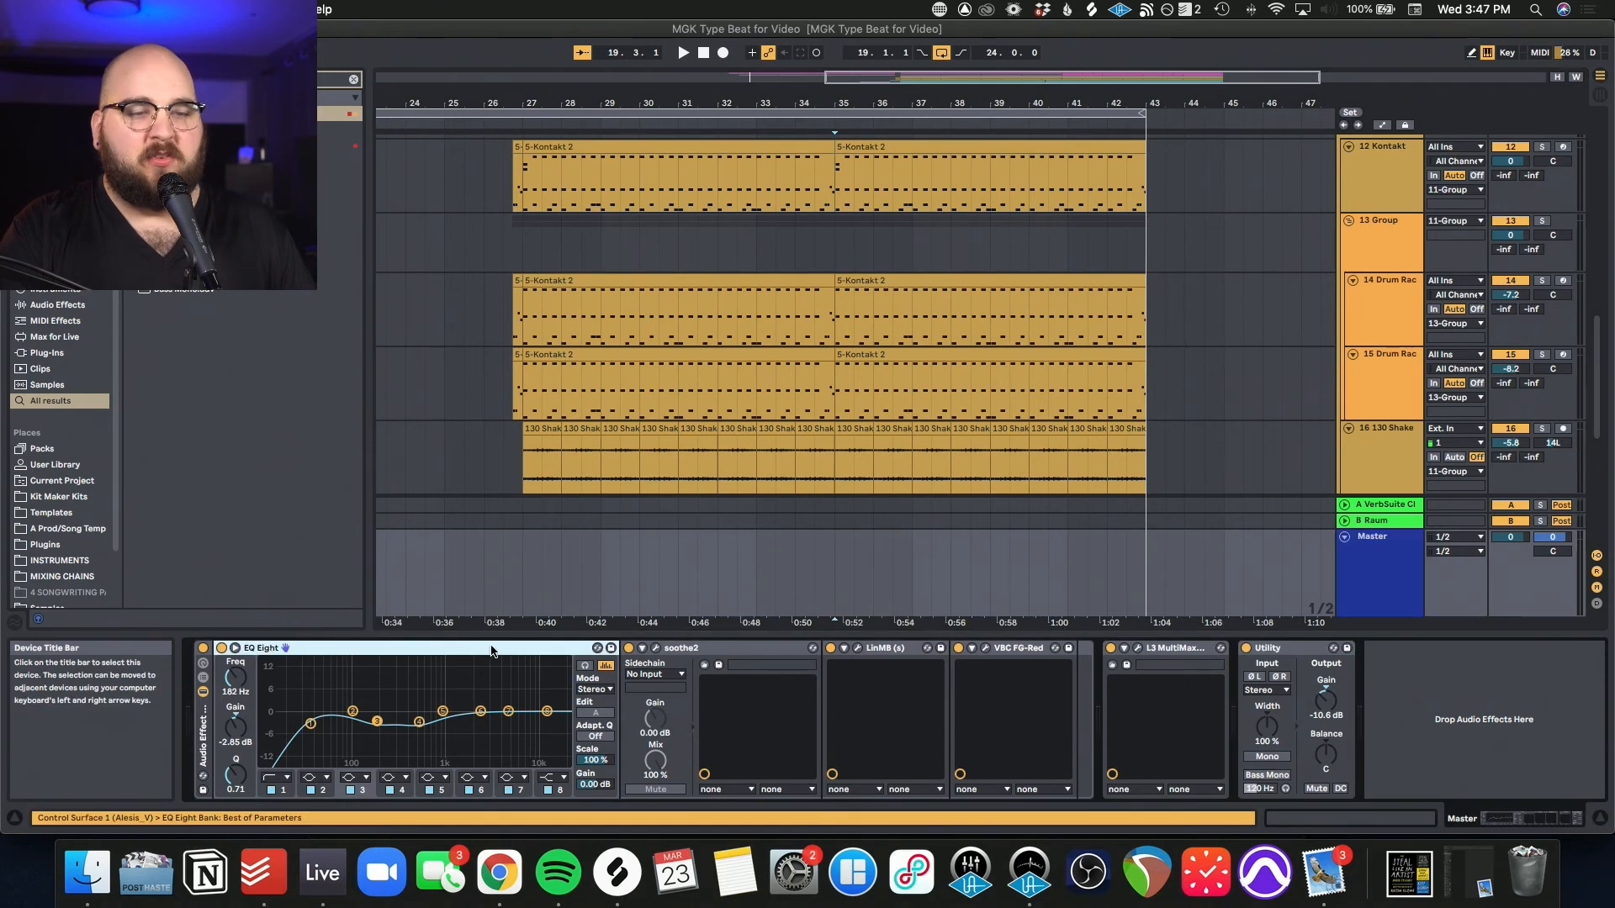
{"action": "left_click", "coordinate": [656, 648]}
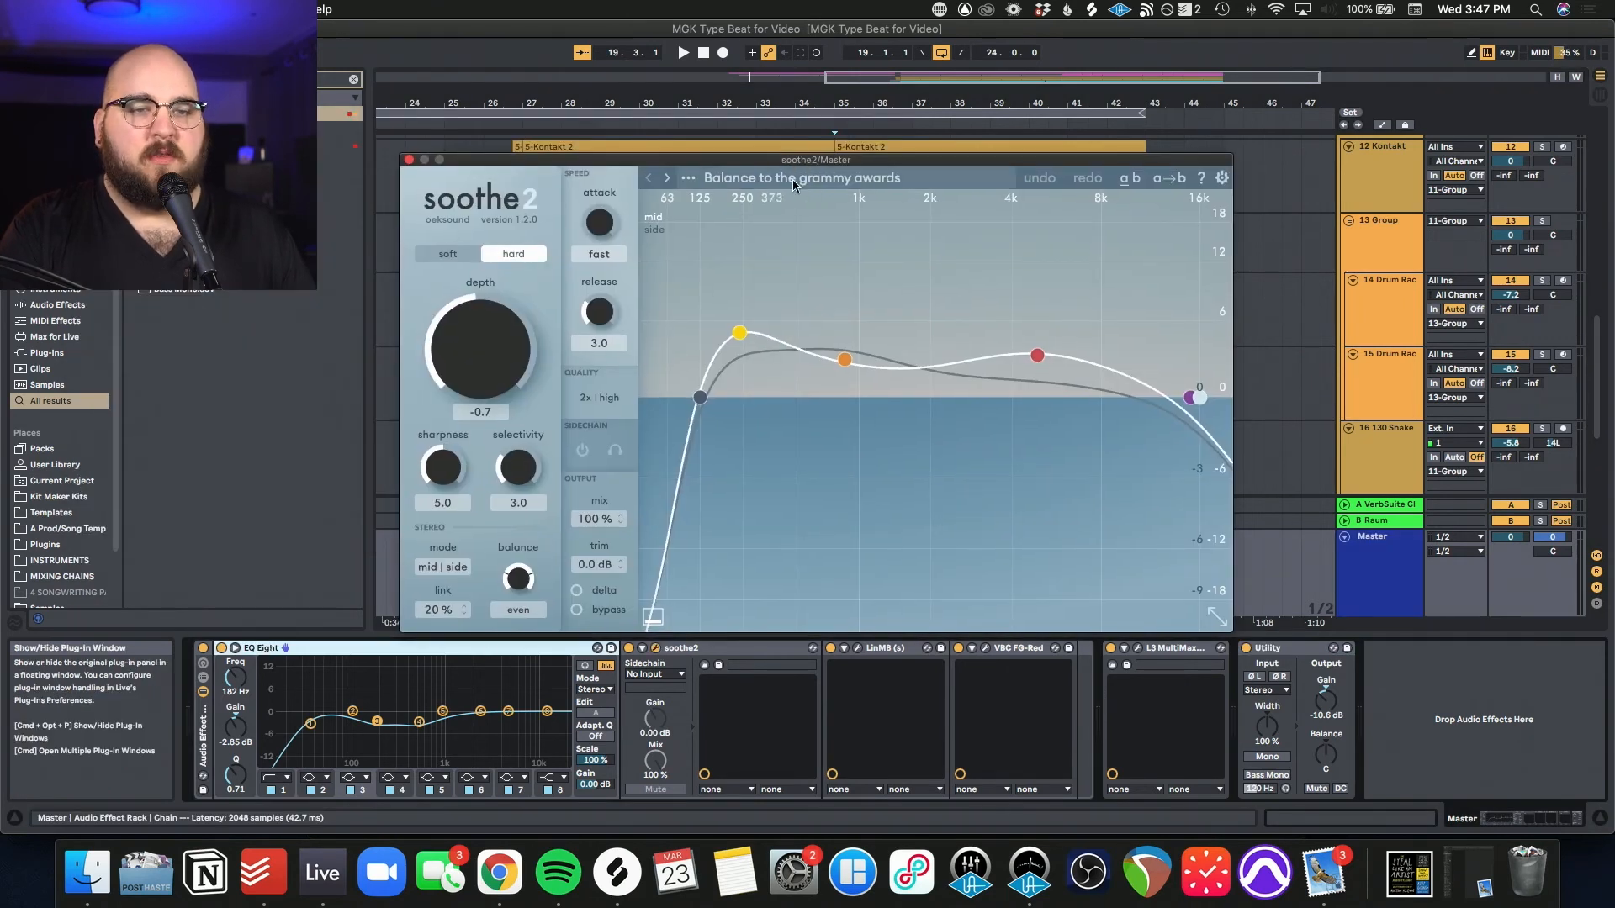
{"action": "left_click", "coordinate": [409, 162]}
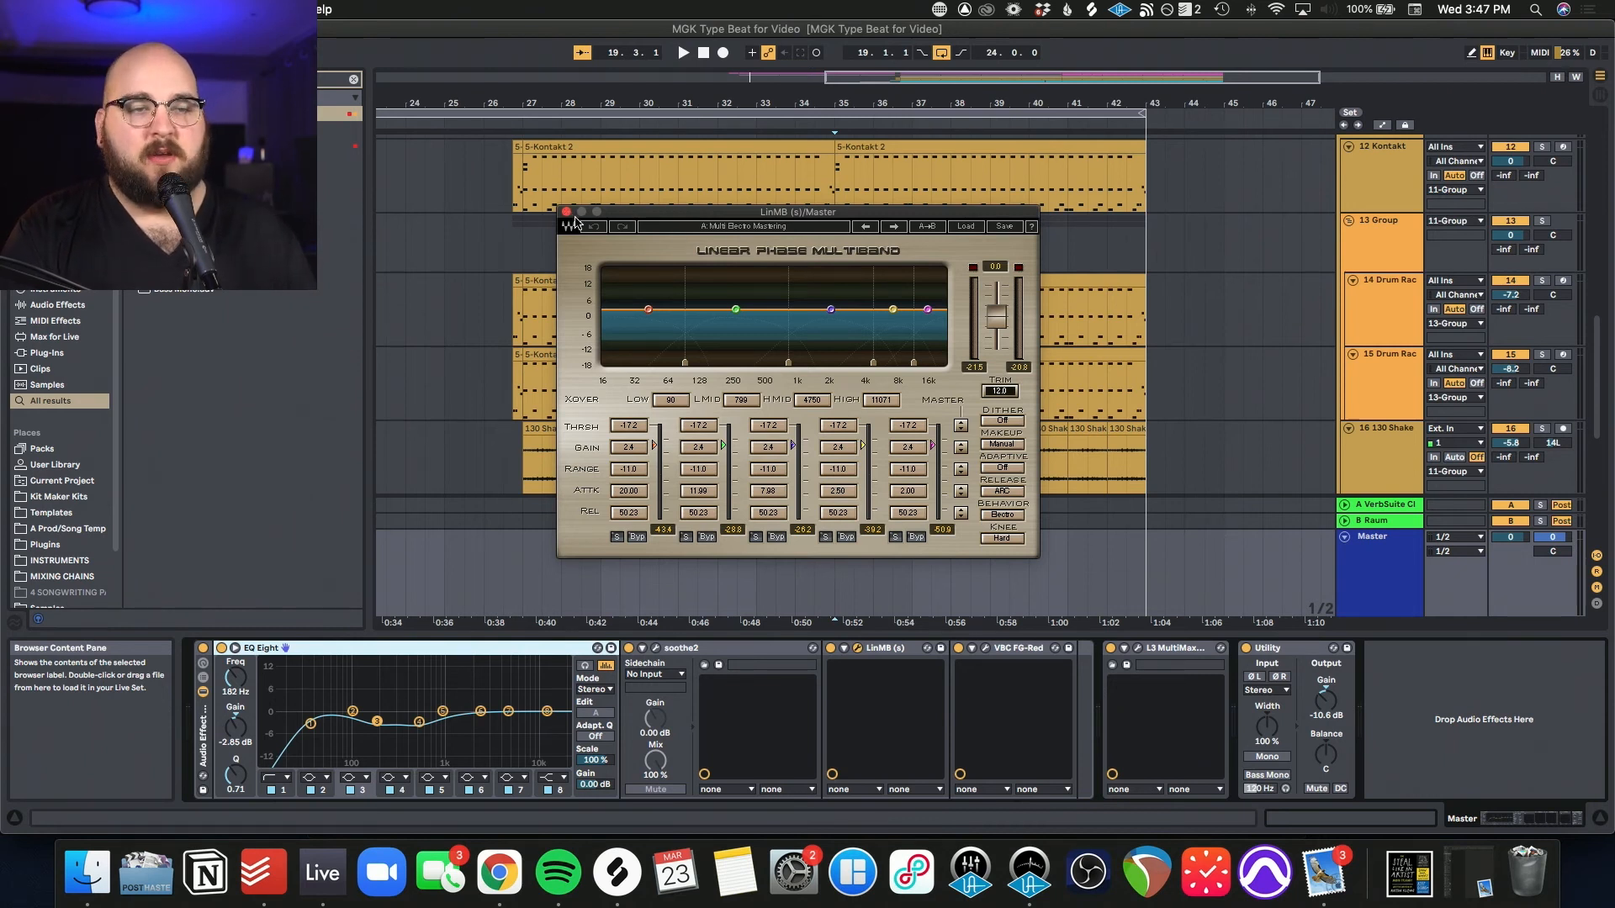
{"action": "left_click", "coordinate": [567, 213]}
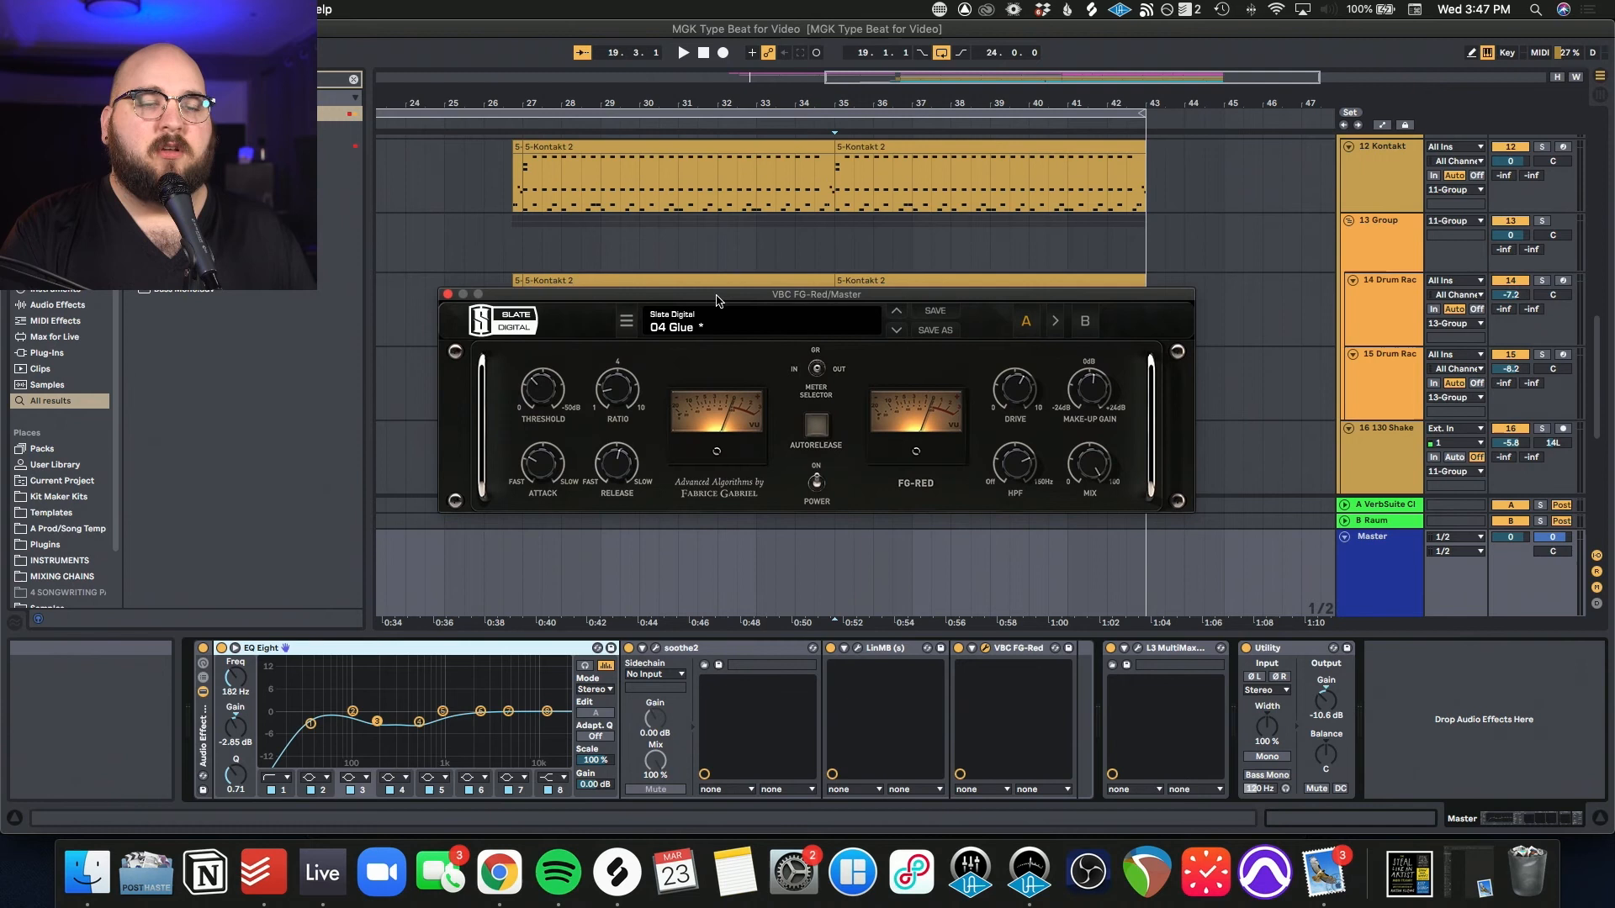
{"action": "left_click", "coordinate": [446, 297]}
Step: Move the Master's L3 MultiMaximizer window clear of the device chain and play the full beat through it
{"action": "left_click_drag", "start_coordinate": [765, 360], "coordinate": [795, 290]}
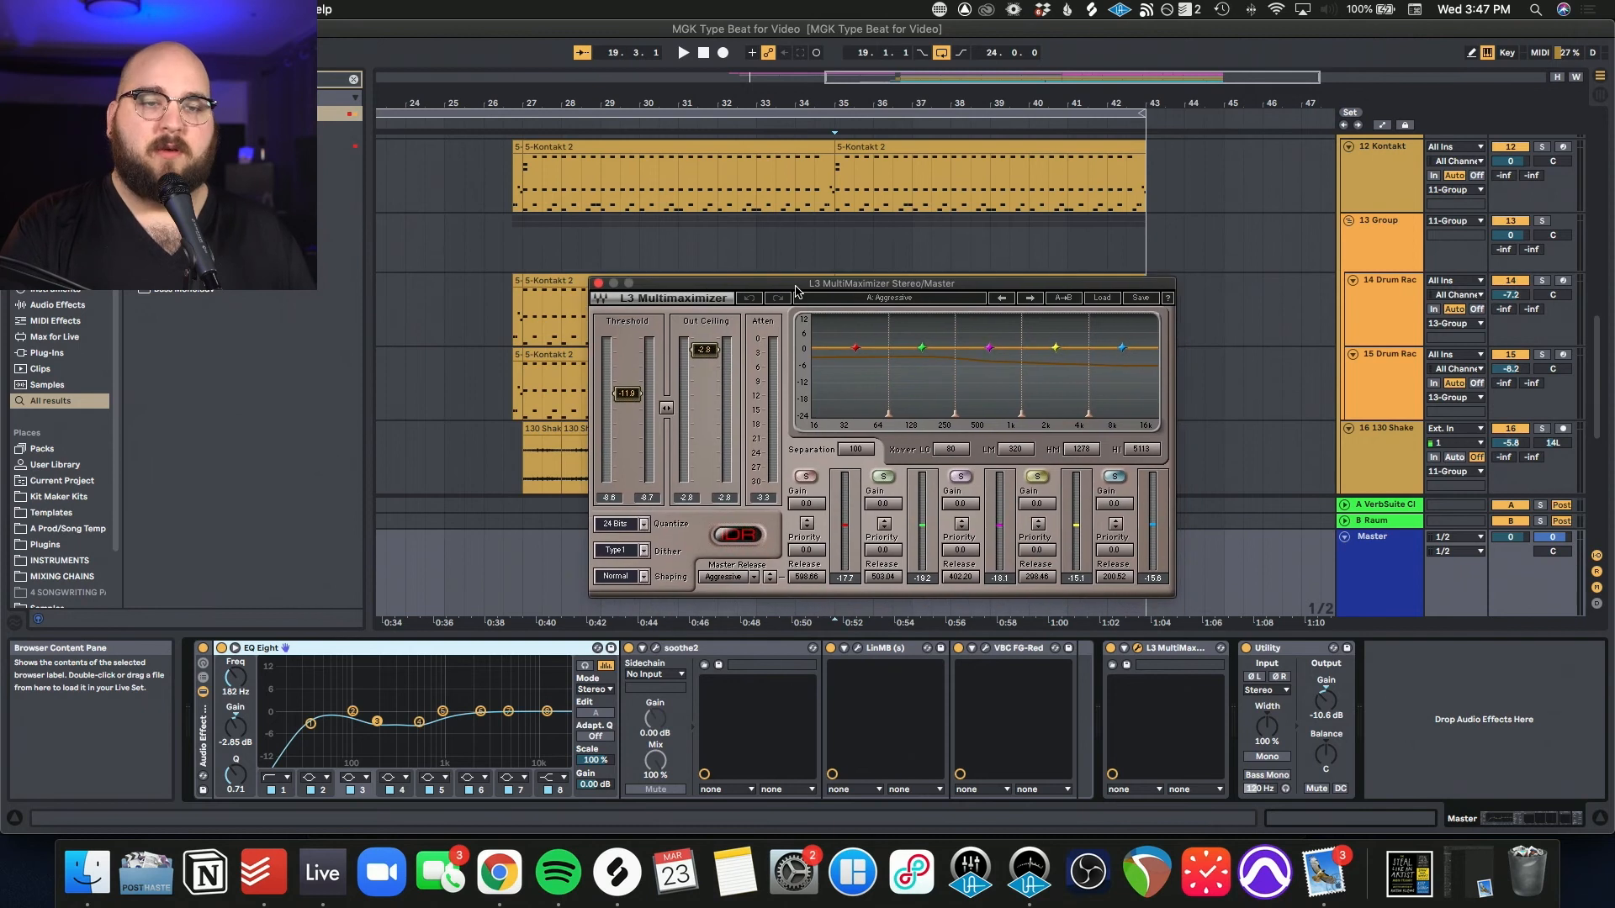
{"action": "key", "text": "space"}
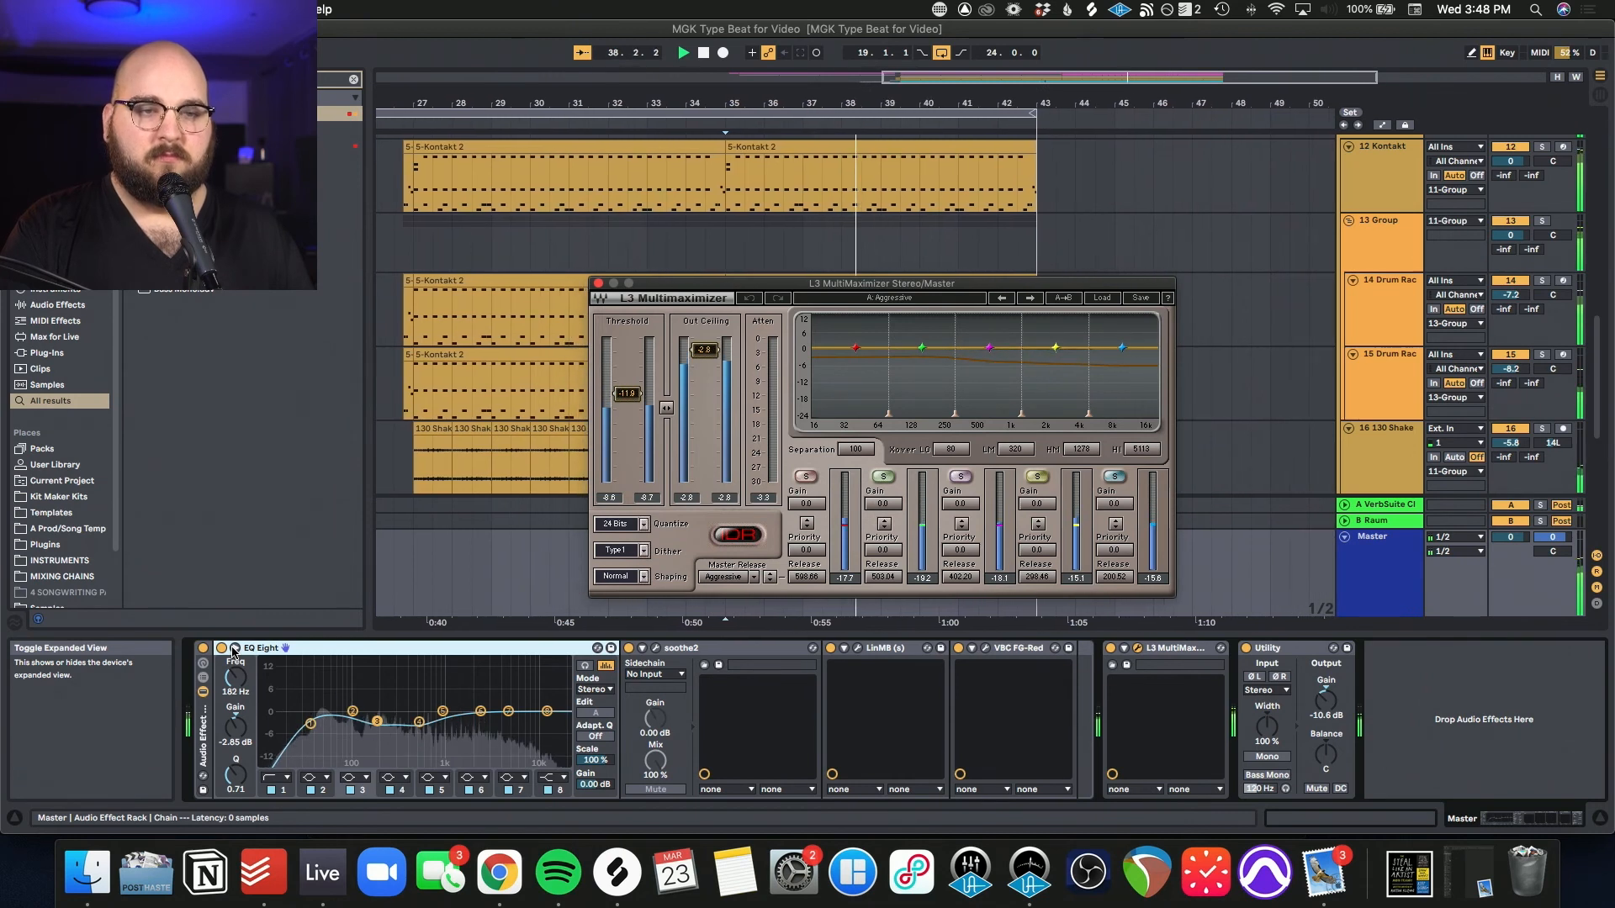
Step: Solo the ELLE vocal on track 18 in the 17 Group and play it from bar 27
{"action": "scroll", "coordinate": [986, 367], "scroll_direction": "down", "scroll_amount": 6}
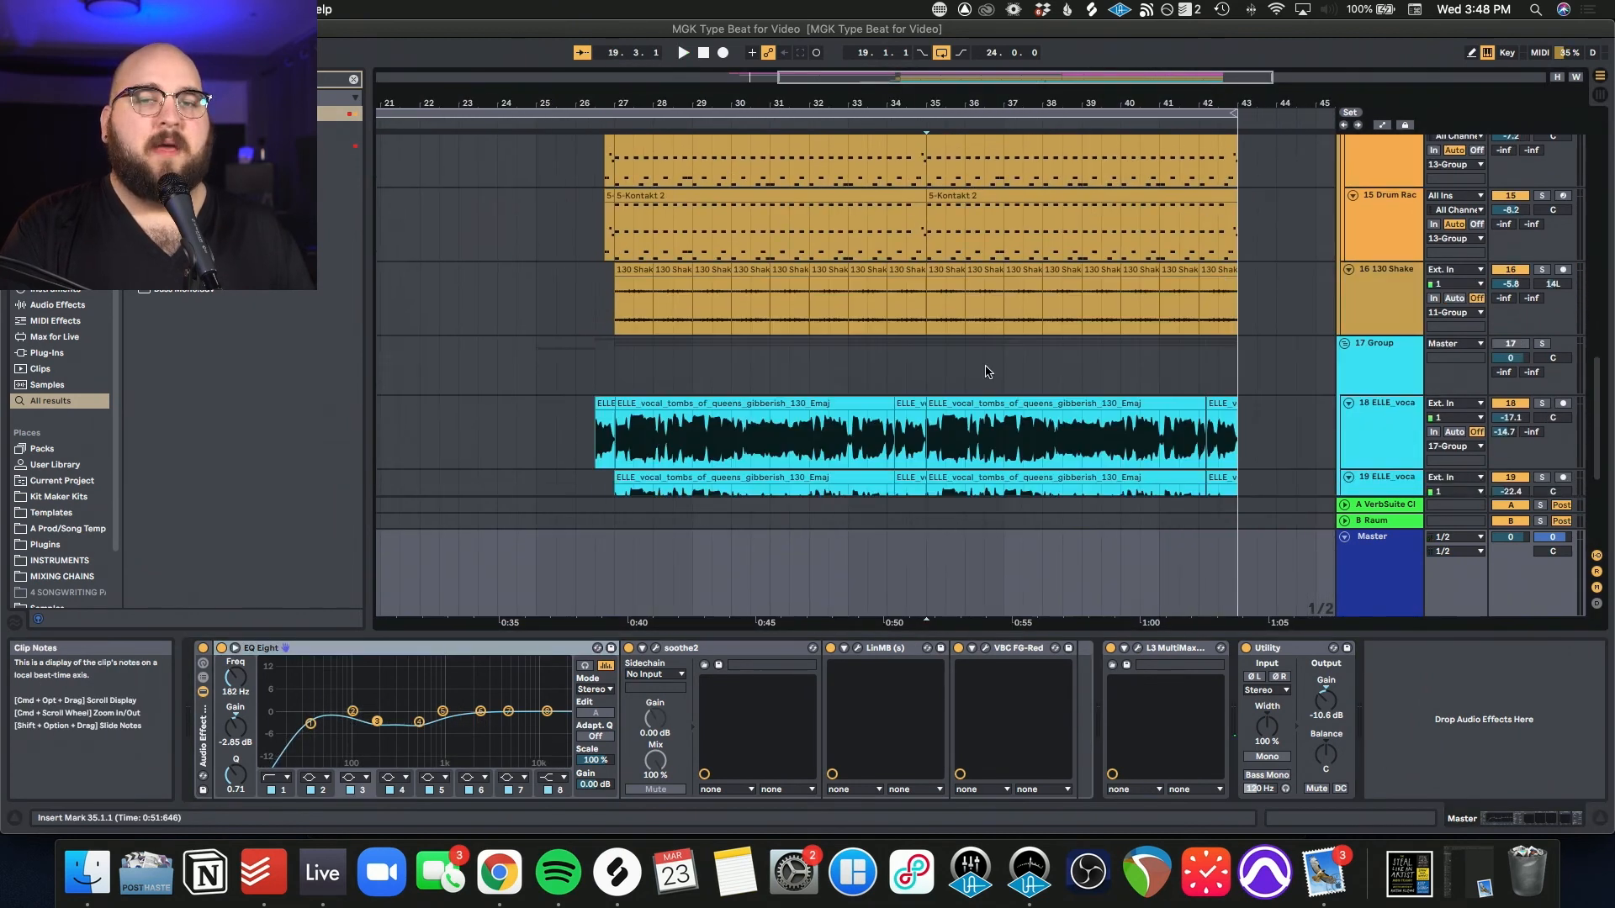
{"action": "scroll", "coordinate": [989, 372], "scroll_direction": "up", "scroll_amount": 3}
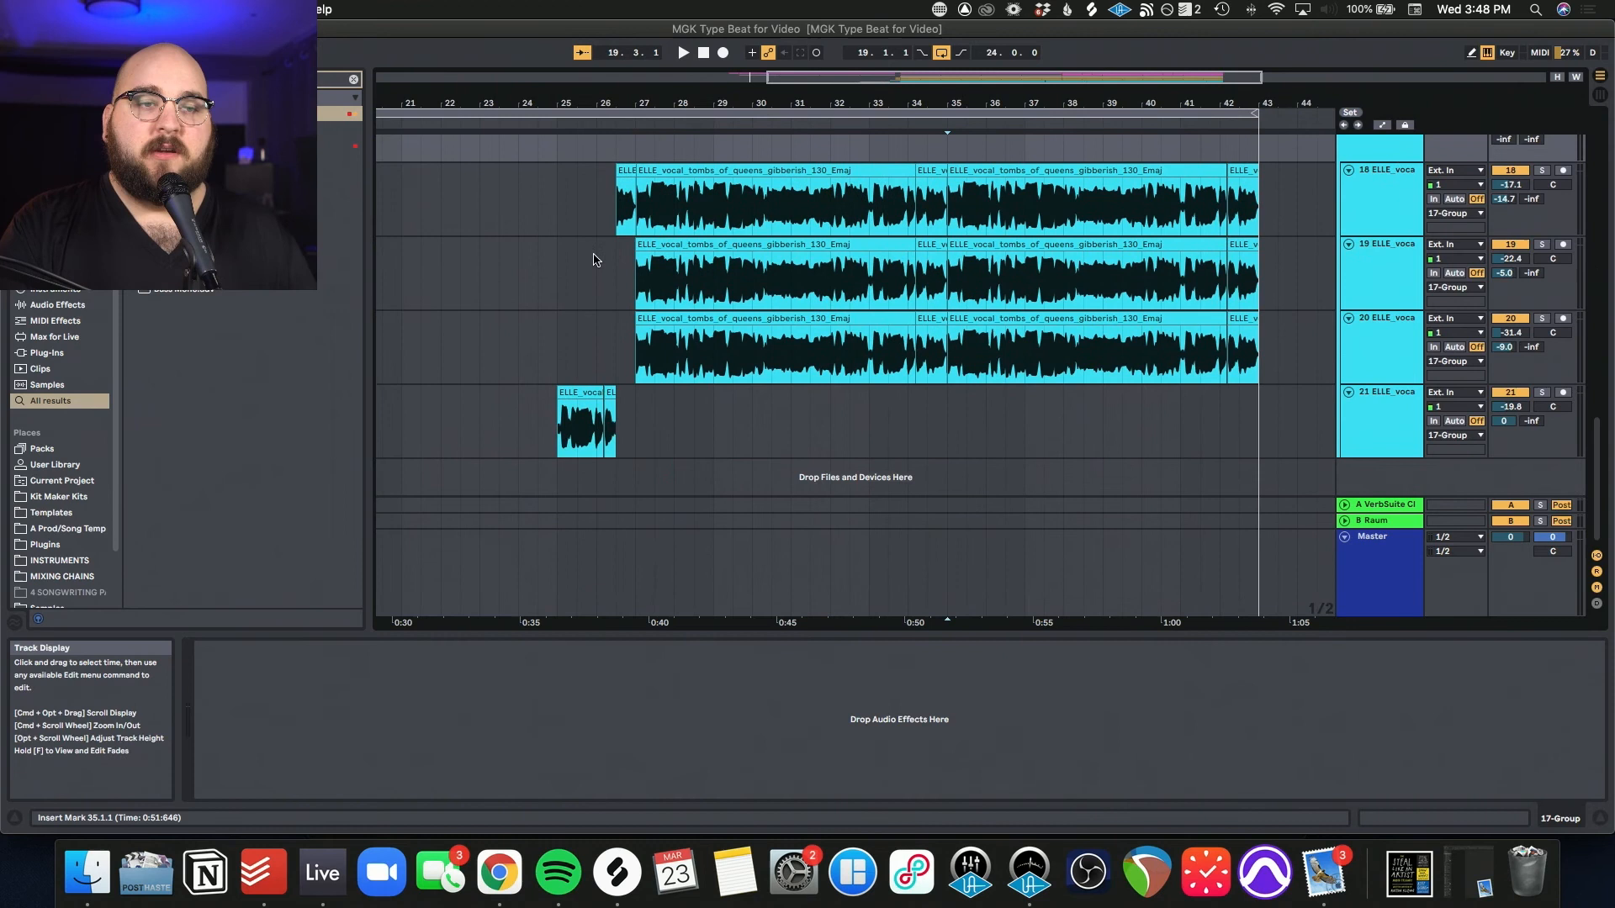
{"action": "left_click", "coordinate": [569, 204]}
{"action": "scroll", "coordinate": [572, 203], "scroll_direction": "up", "scroll_amount": 2}
{"action": "scroll", "coordinate": [580, 203], "scroll_direction": "up", "scroll_amount": 1}
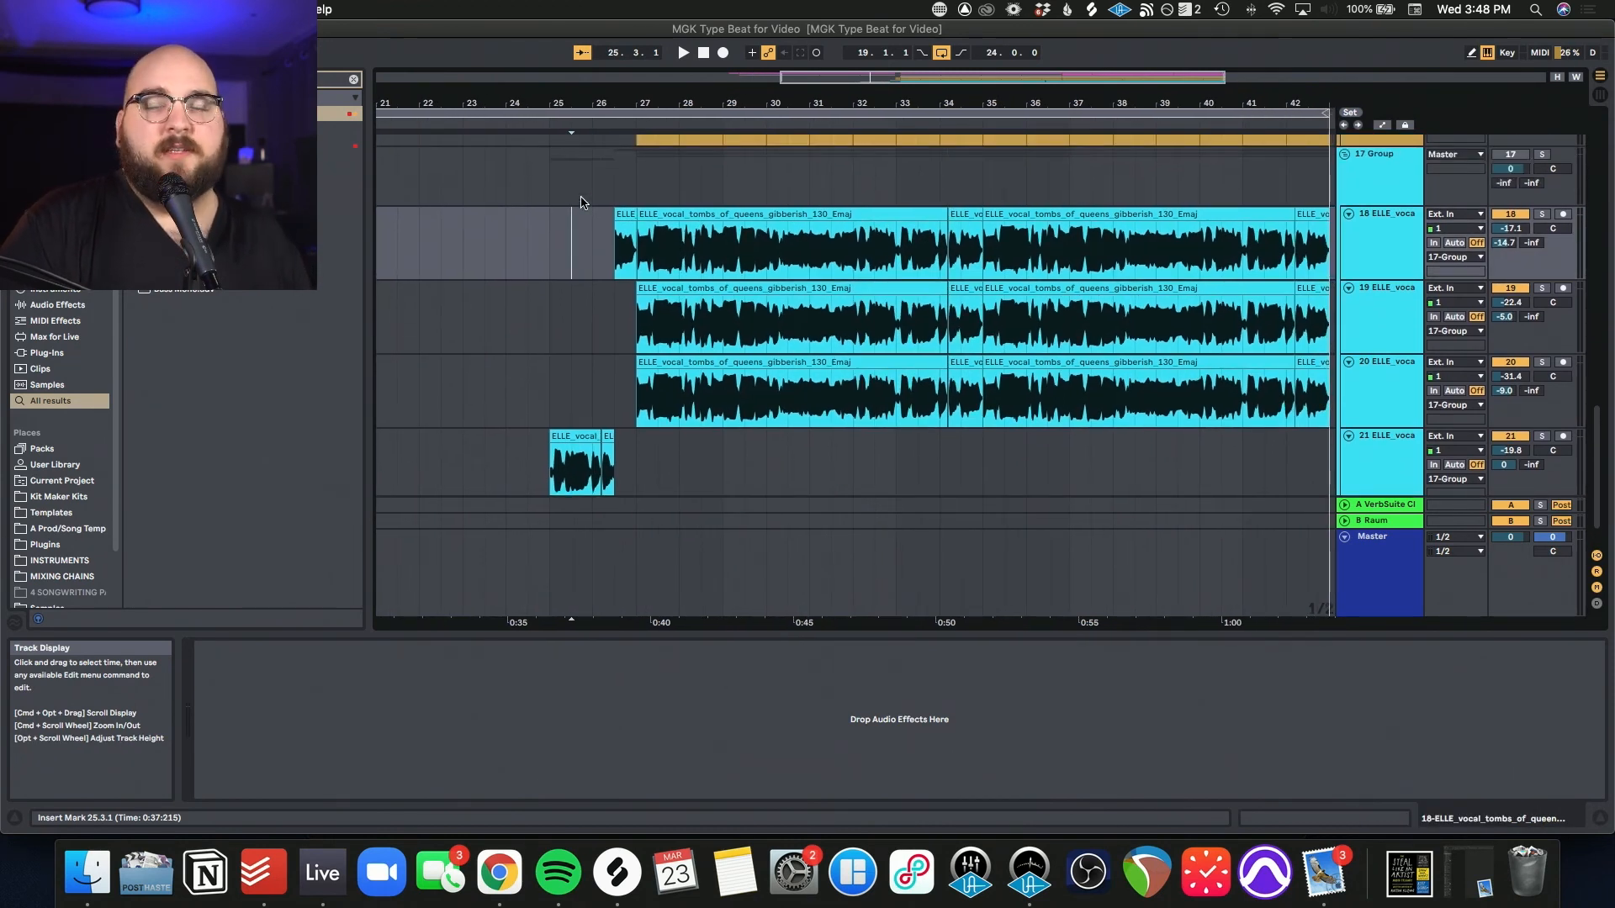
{"action": "left_click", "coordinate": [1542, 215]}
{"action": "left_click", "coordinate": [637, 253]}
{"action": "key", "text": "space"}
{"action": "scroll", "coordinate": [638, 259], "scroll_direction": "left", "scroll_amount": 3}
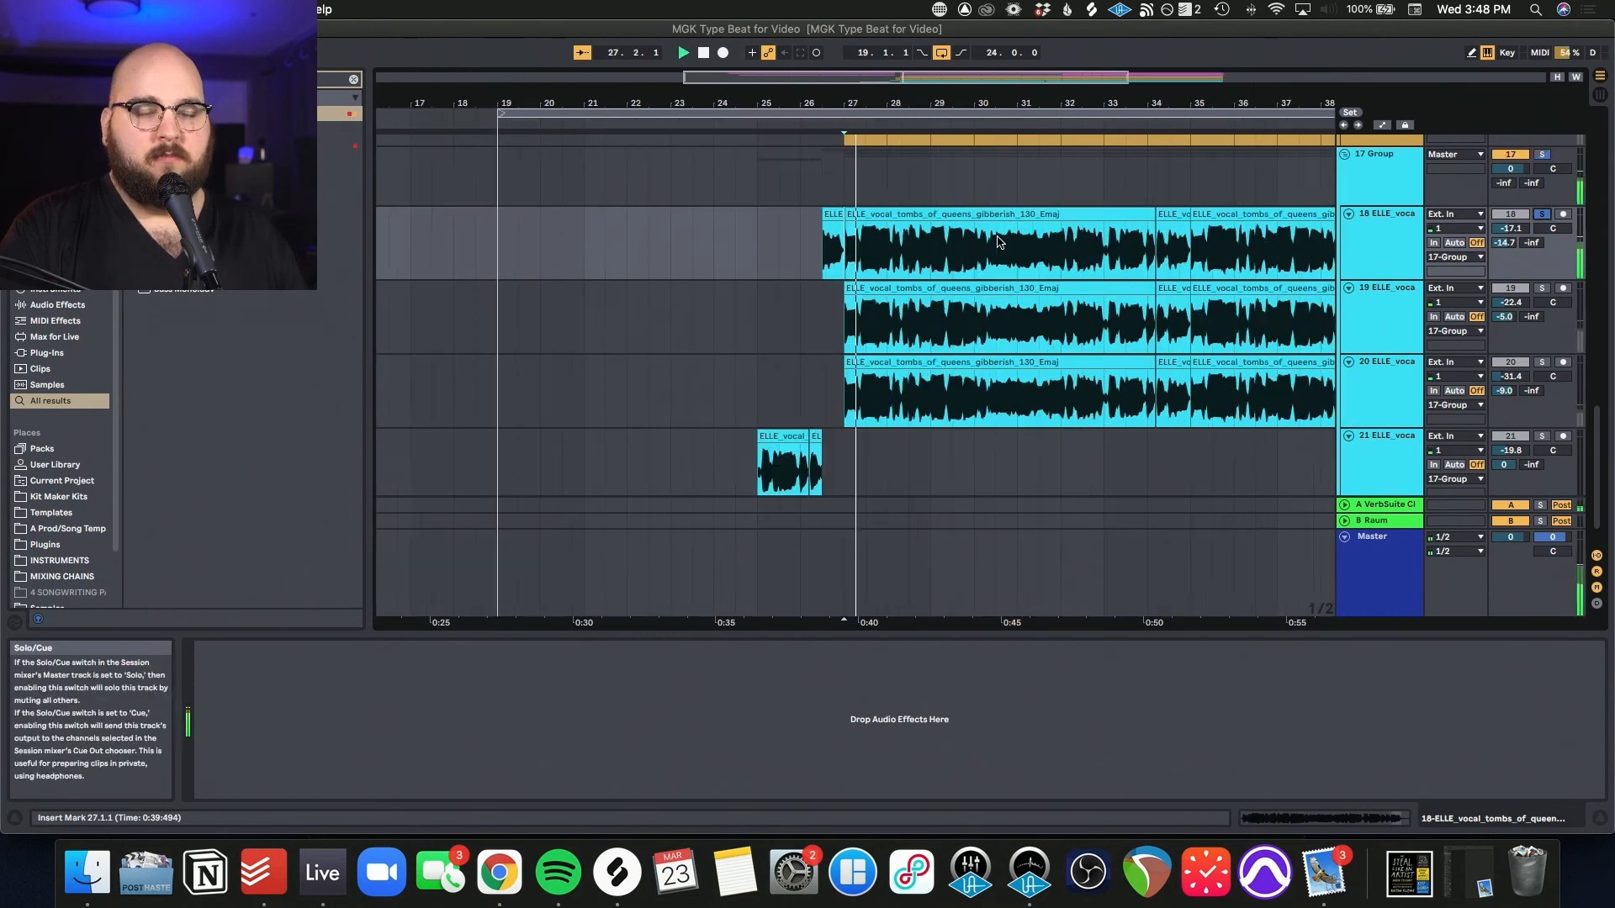
{"action": "scroll", "coordinate": [954, 244], "scroll_direction": "right", "scroll_amount": 2}
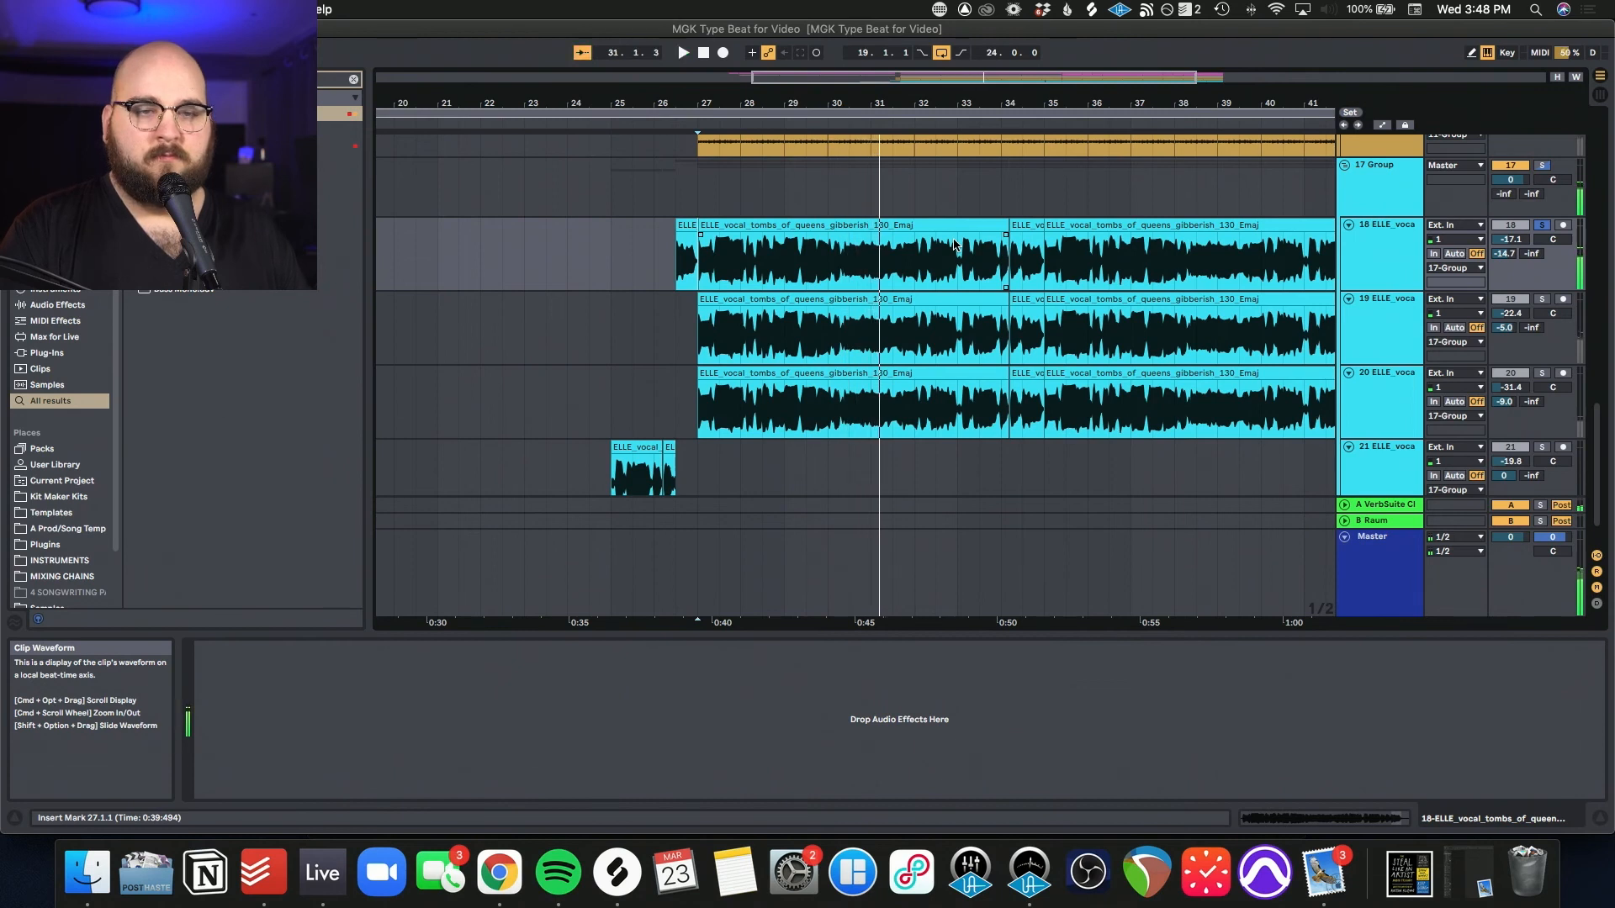
{"action": "scroll", "coordinate": [955, 244], "scroll_direction": "up", "scroll_amount": 1}
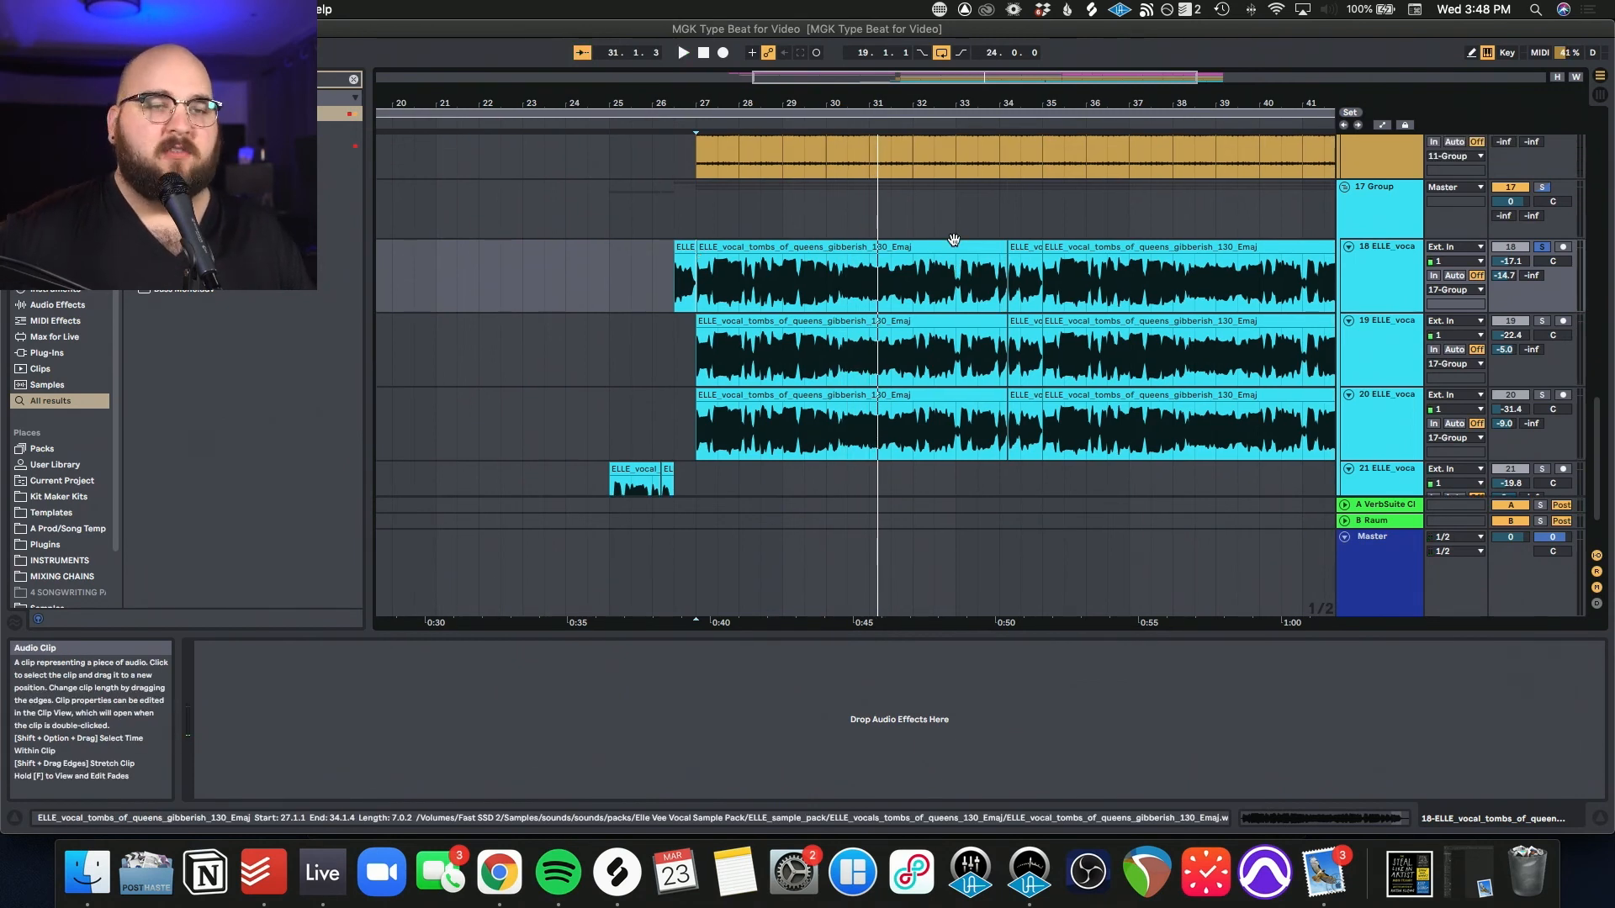
Step: Play the ELLE vocal layer on track 19 in solo from bar 27, and solo the track 20 layer during playback
{"action": "scroll", "coordinate": [829, 253], "scroll_direction": "up", "scroll_amount": 2}
{"action": "scroll", "coordinate": [829, 252], "scroll_direction": "right", "scroll_amount": 1}
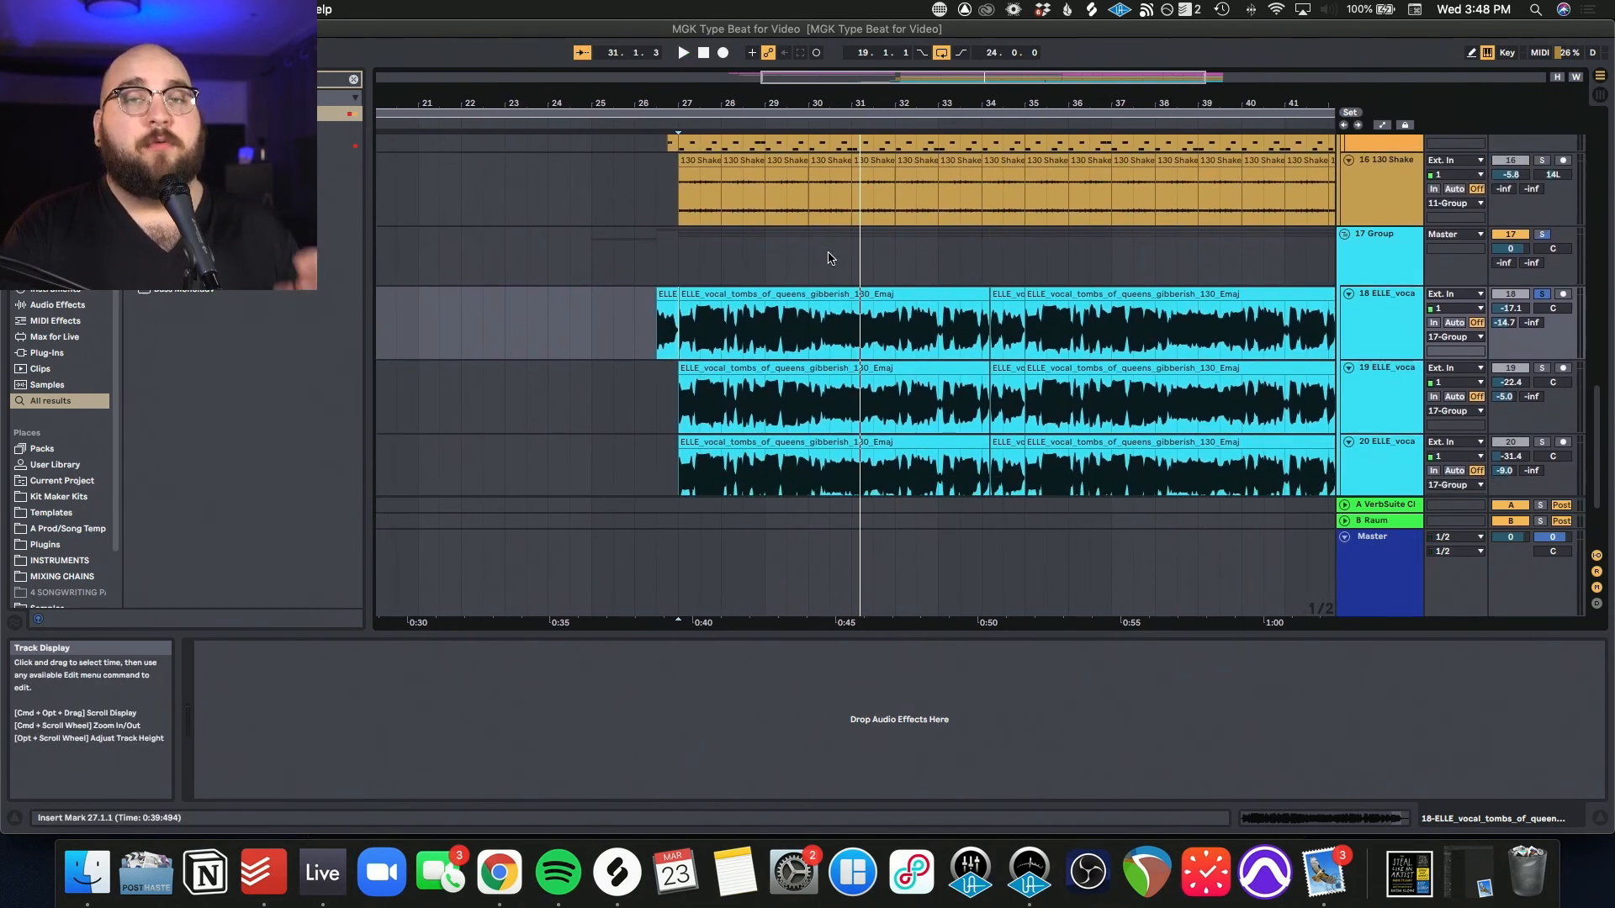
{"action": "scroll", "coordinate": [828, 258], "scroll_direction": "left", "scroll_amount": 1}
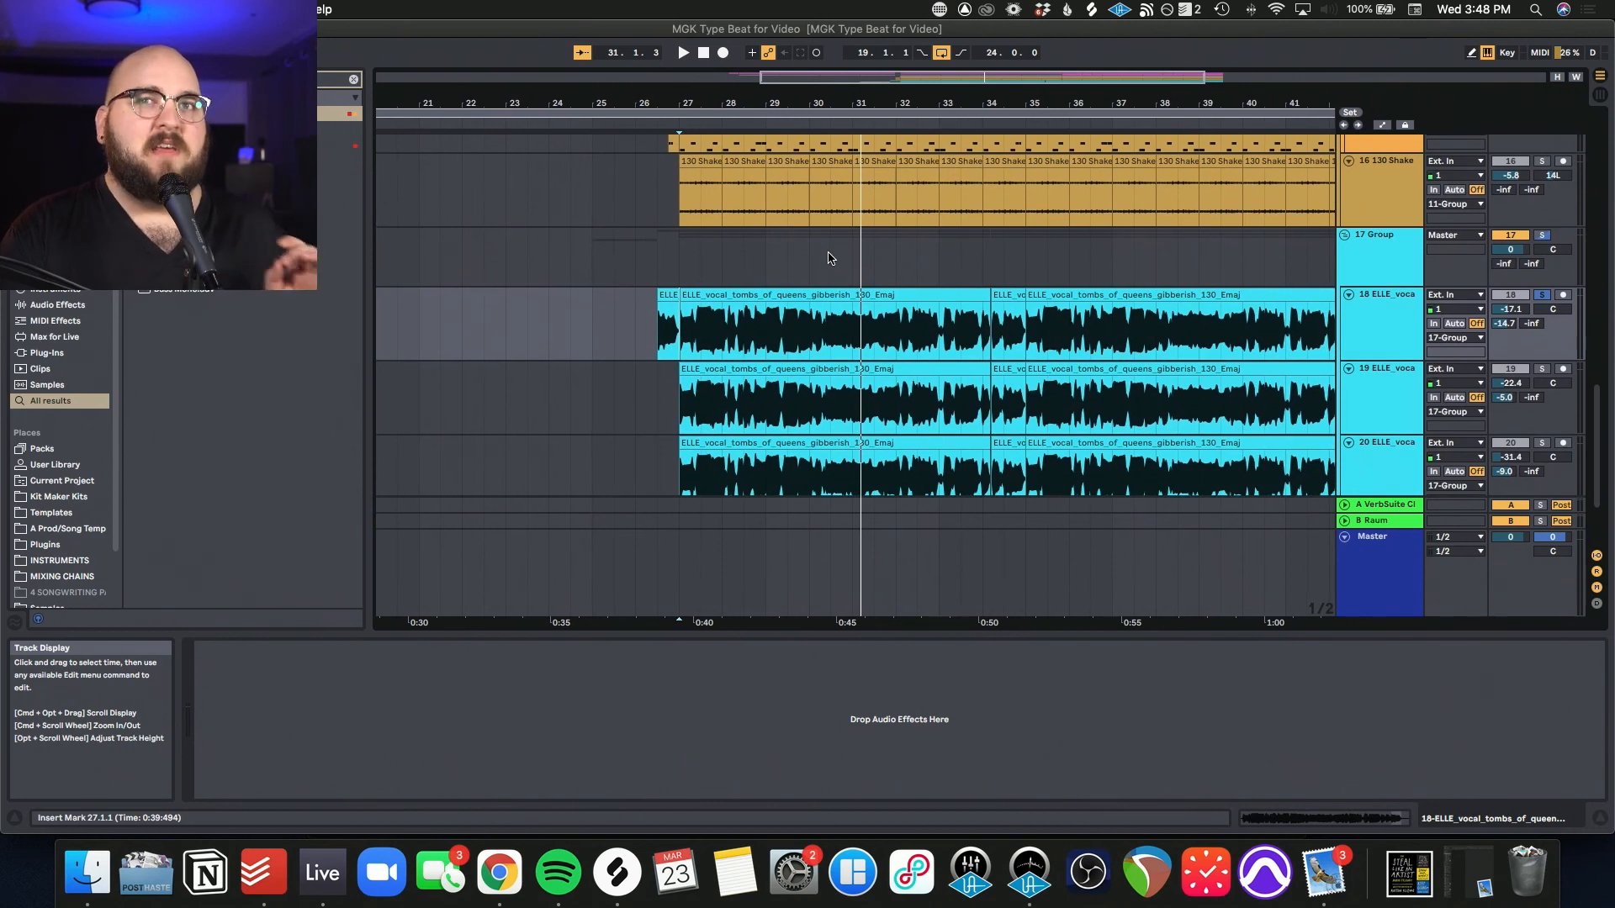
{"action": "scroll", "coordinate": [828, 258], "scroll_direction": "down", "scroll_amount": 4}
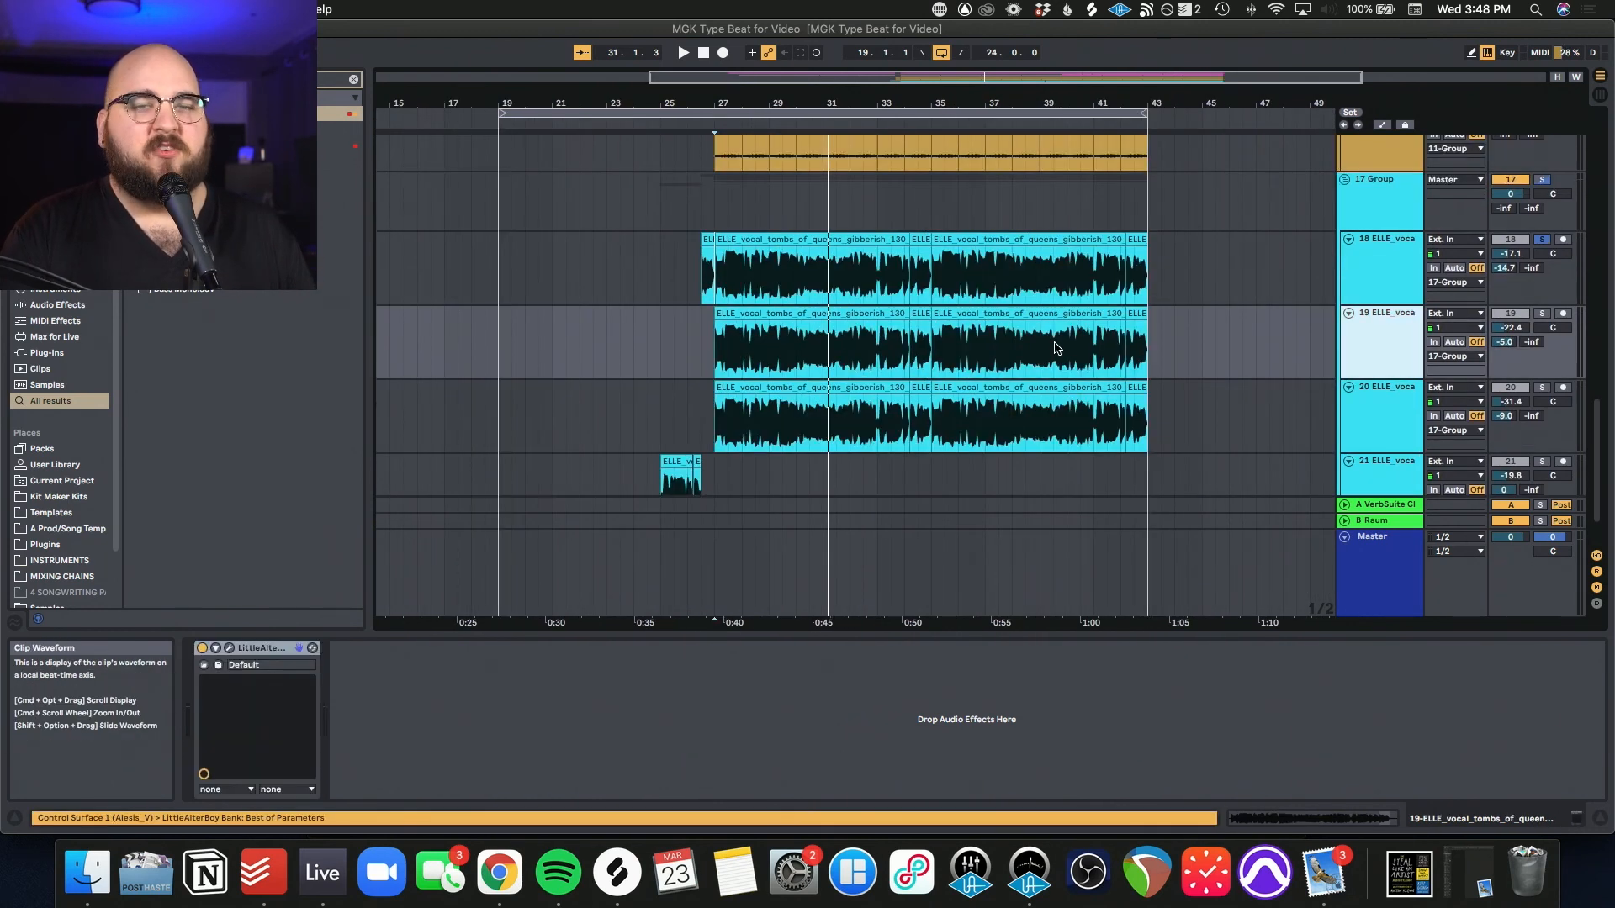
{"action": "scroll", "coordinate": [1058, 348], "scroll_direction": "up", "scroll_amount": 5}
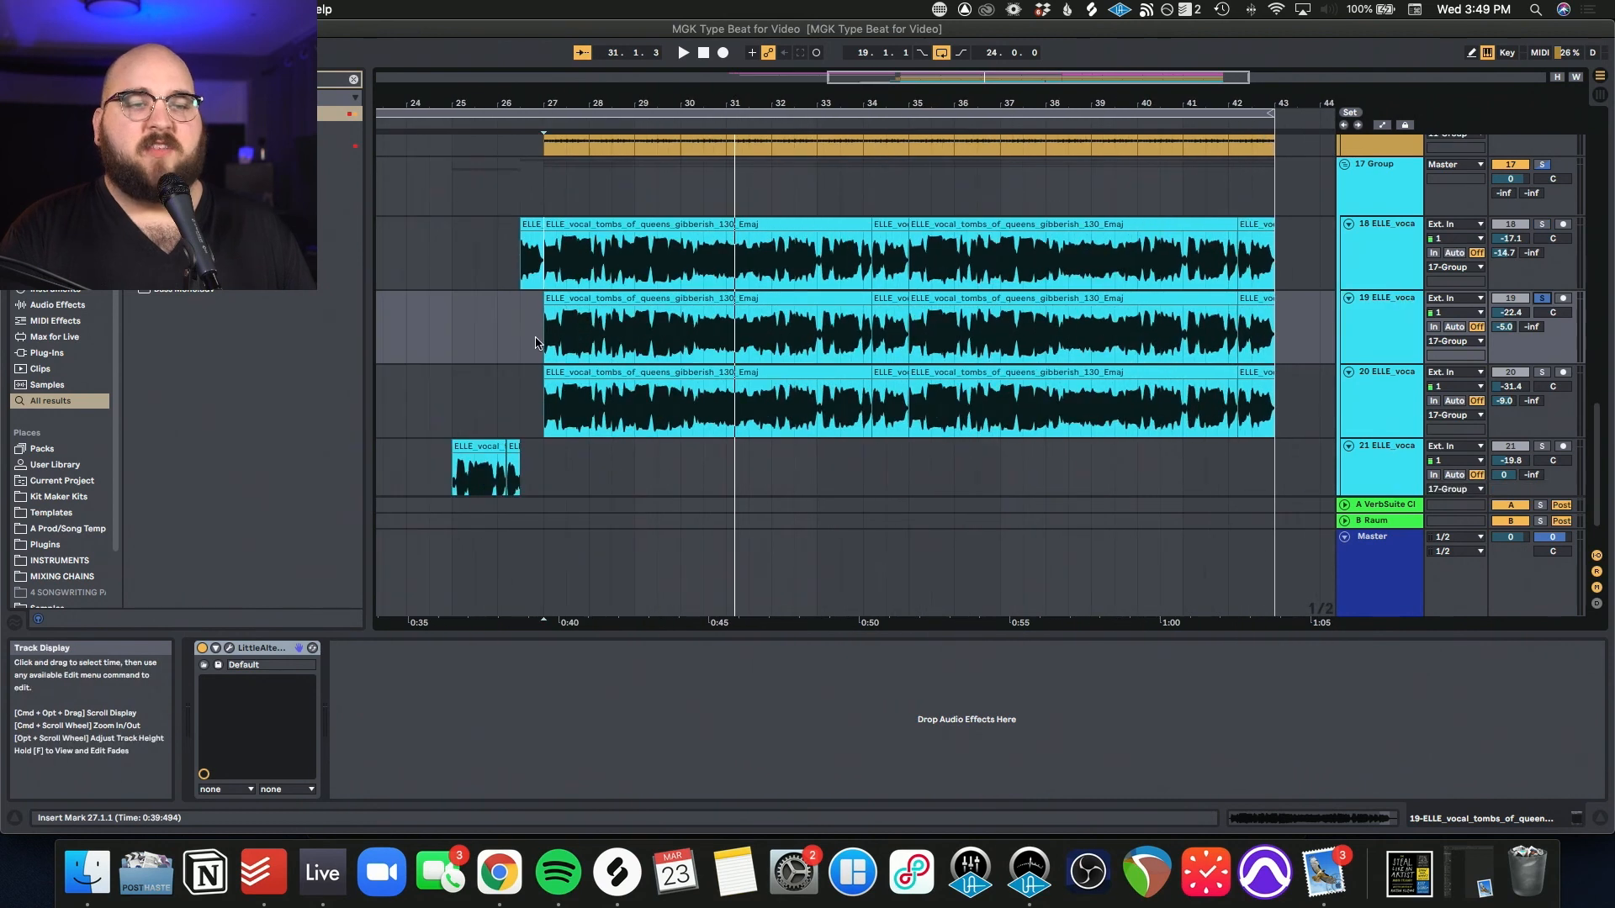
{"action": "left_click", "coordinate": [545, 339]}
{"action": "key", "text": "space"}
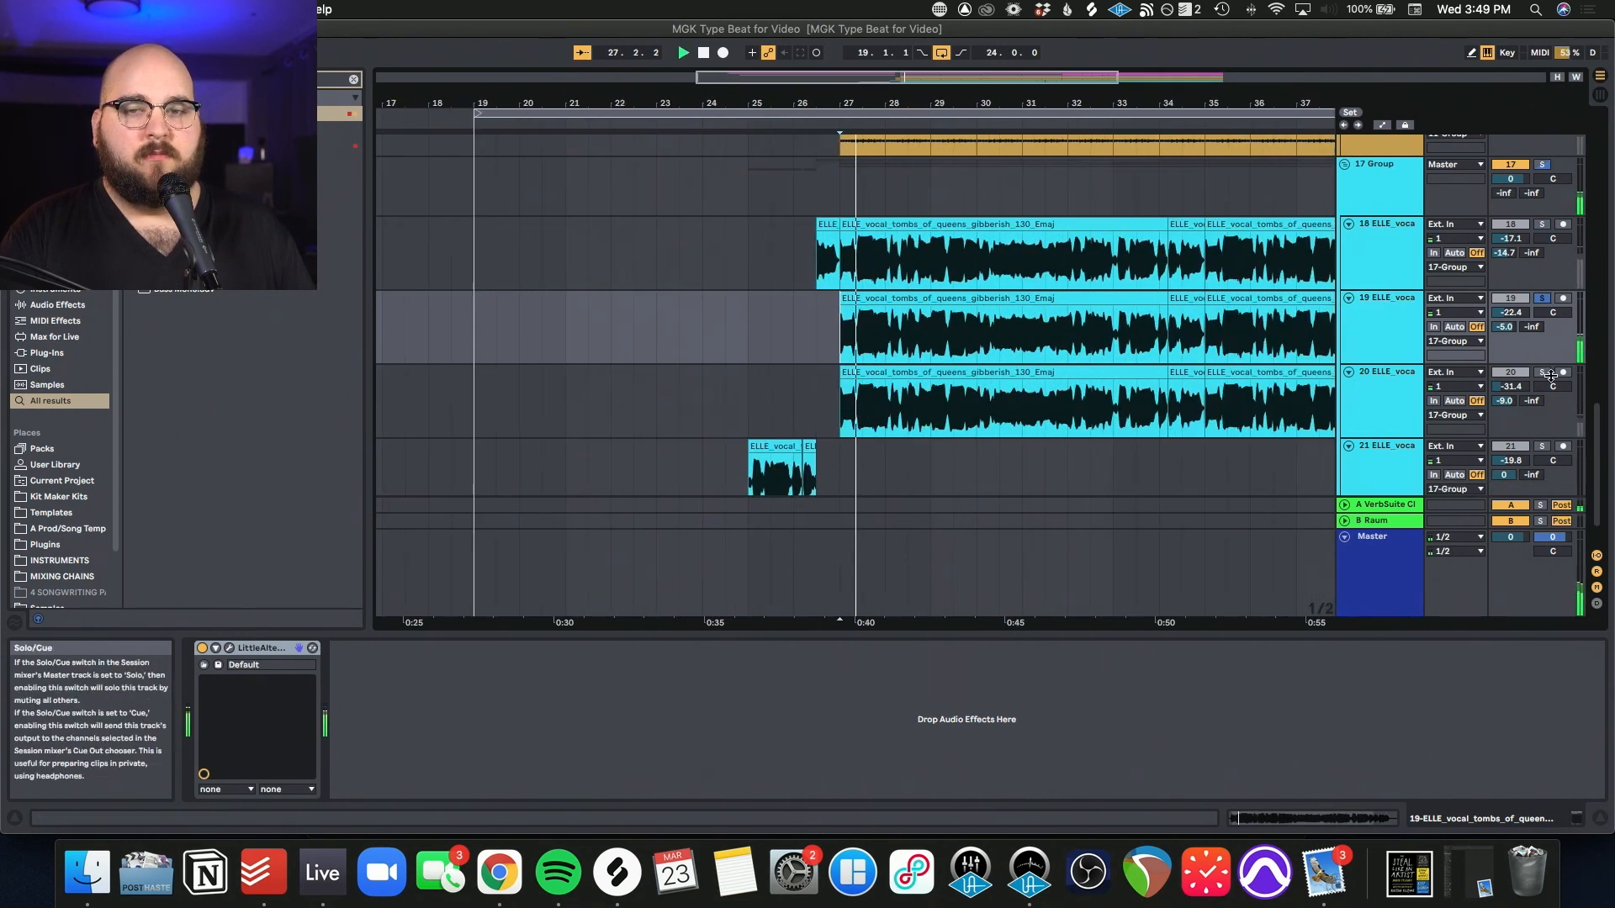
{"action": "left_click", "coordinate": [1543, 372]}
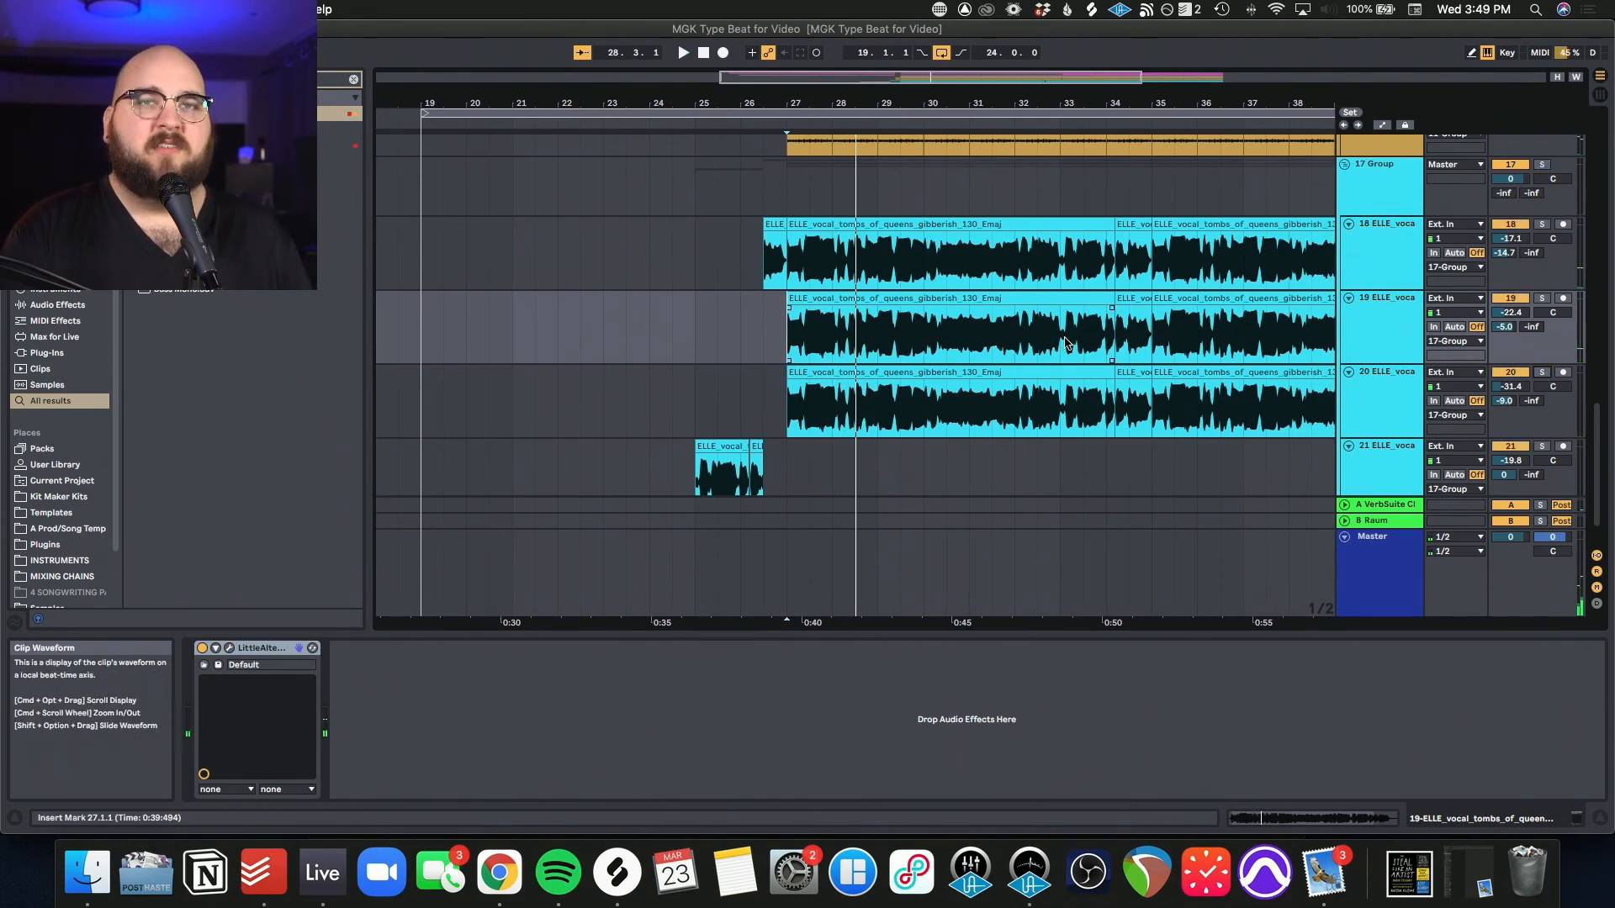
Step: Hide the device view and play the full beat with all the vocal layers from bar 23, stopping near bar 43
{"action": "scroll", "coordinate": [828, 313], "scroll_direction": "up", "scroll_amount": 1}
{"action": "scroll", "coordinate": [826, 318], "scroll_direction": "down", "scroll_amount": 4}
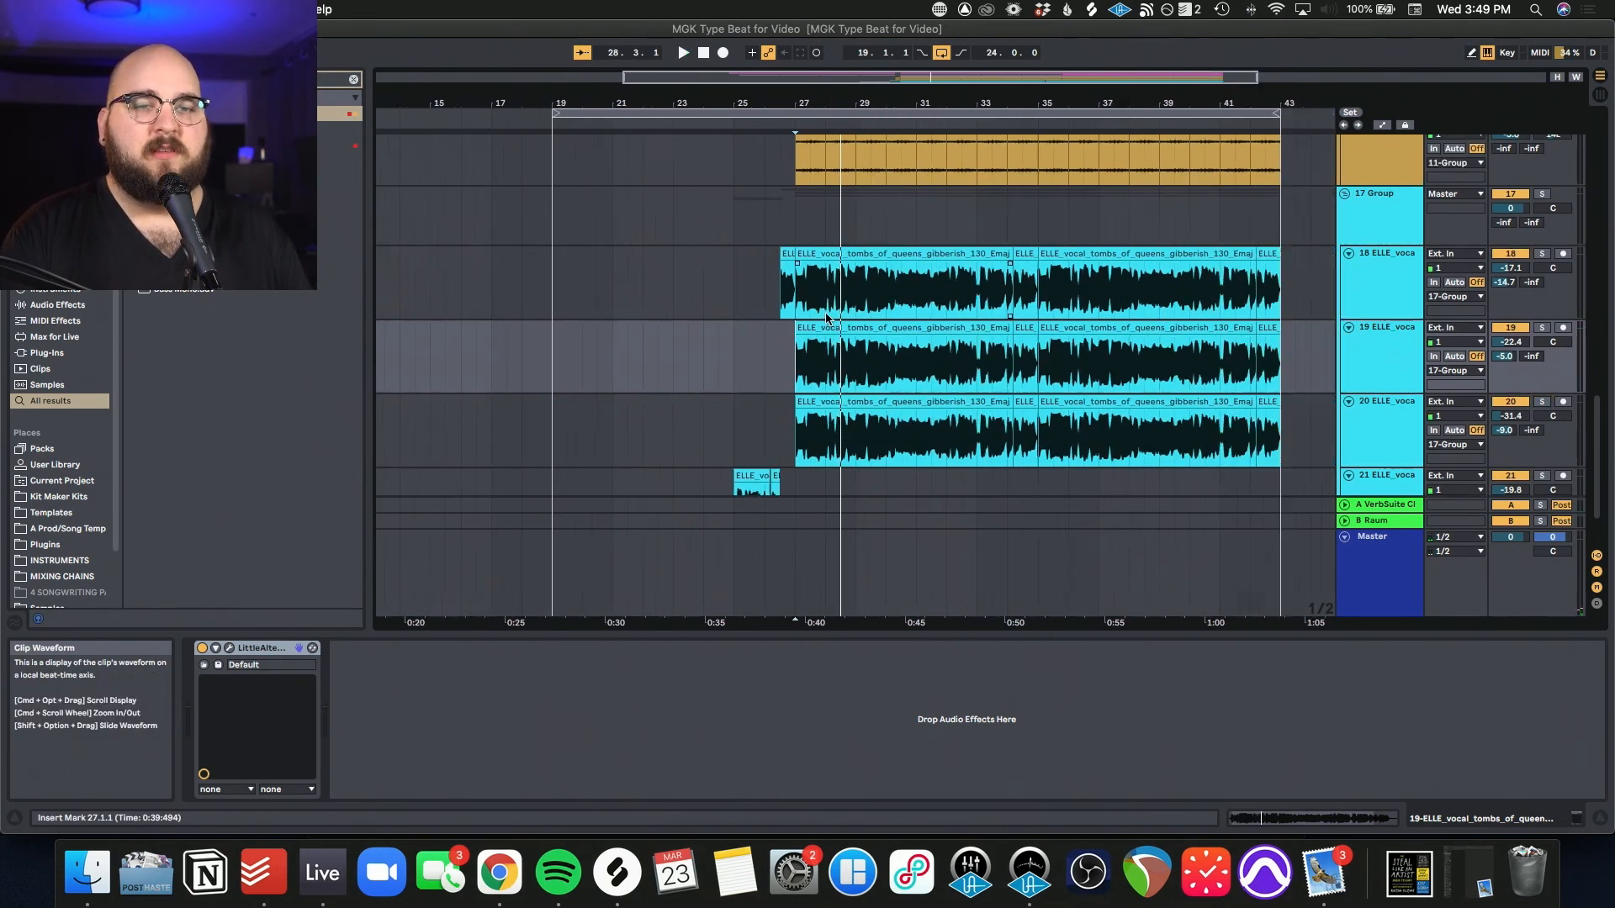
{"action": "scroll", "coordinate": [828, 318], "scroll_direction": "down", "scroll_amount": 3}
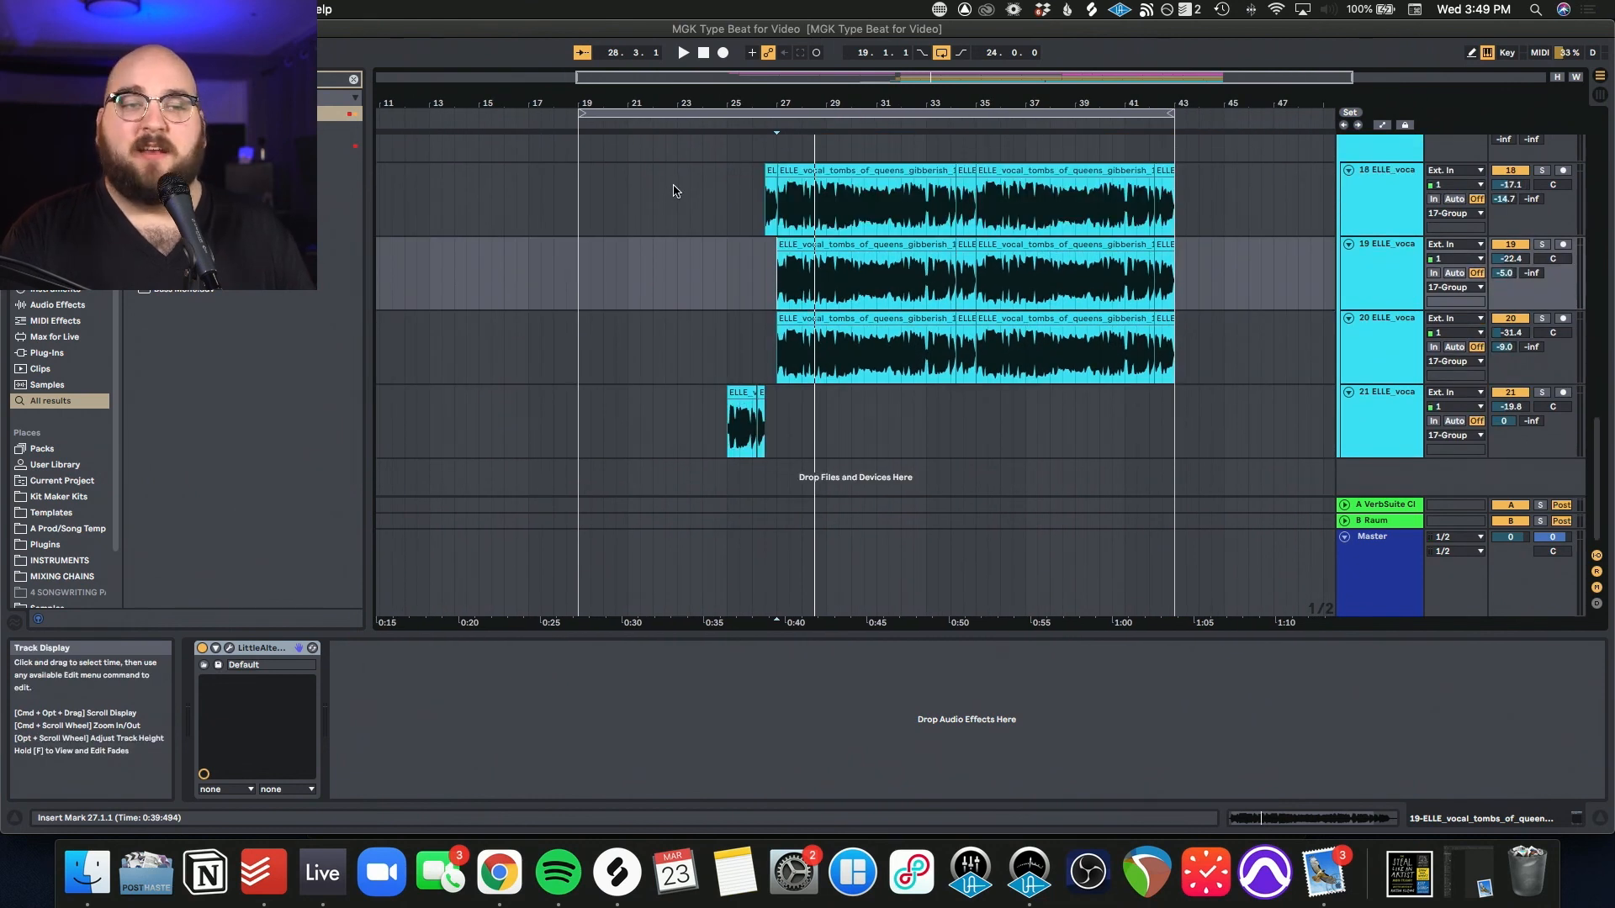
{"action": "left_click", "coordinate": [677, 193]}
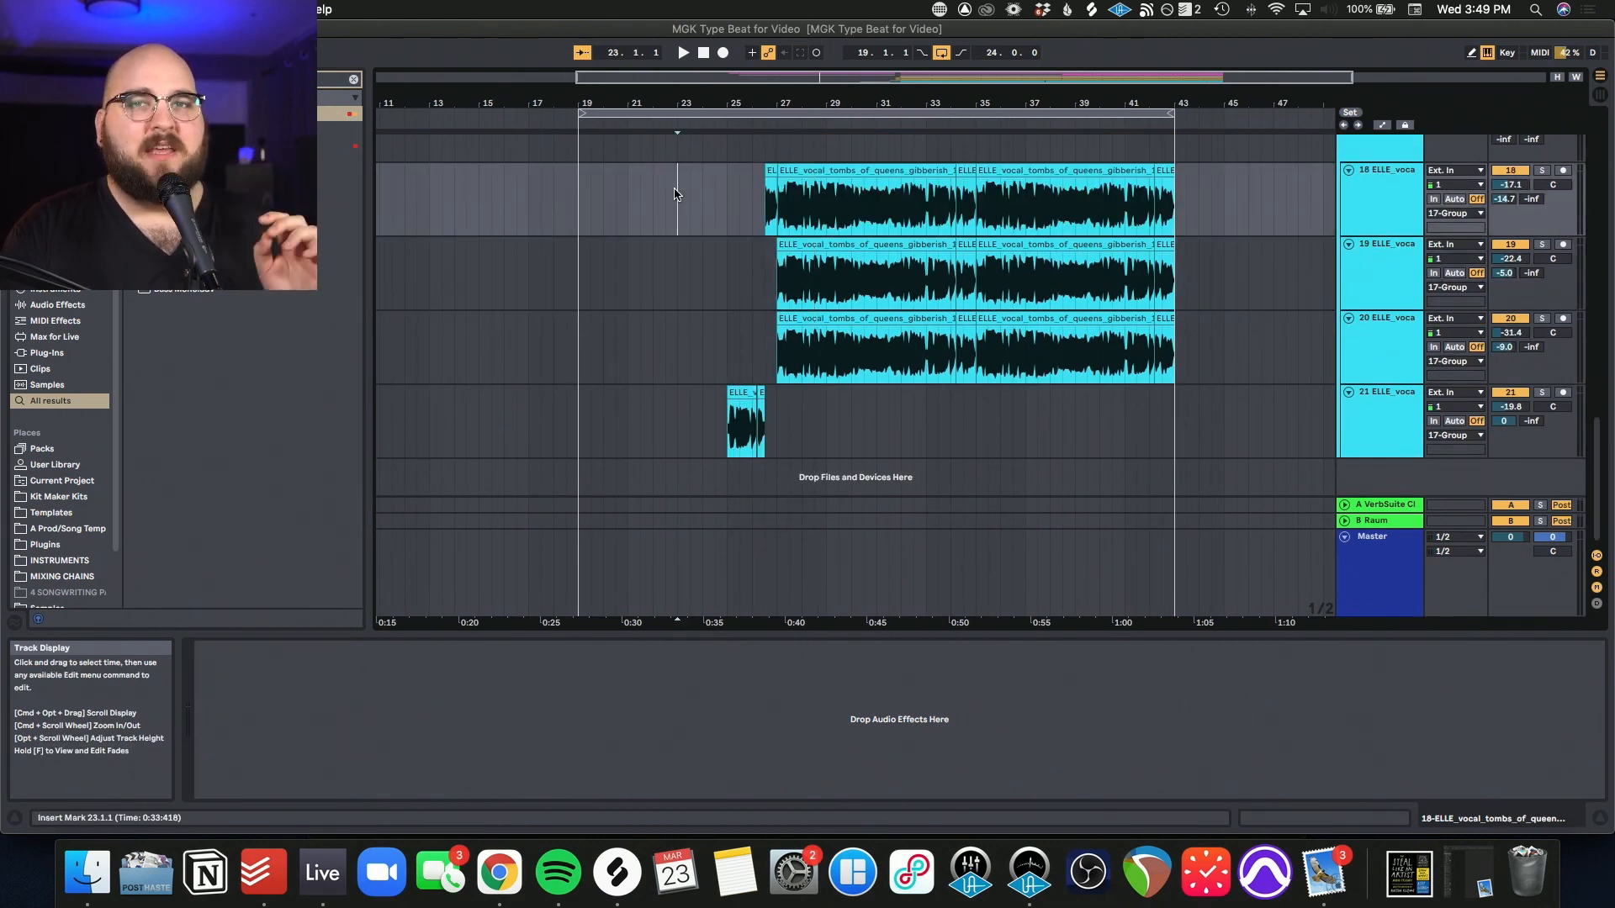
{"action": "key", "text": "super+alt+l"}
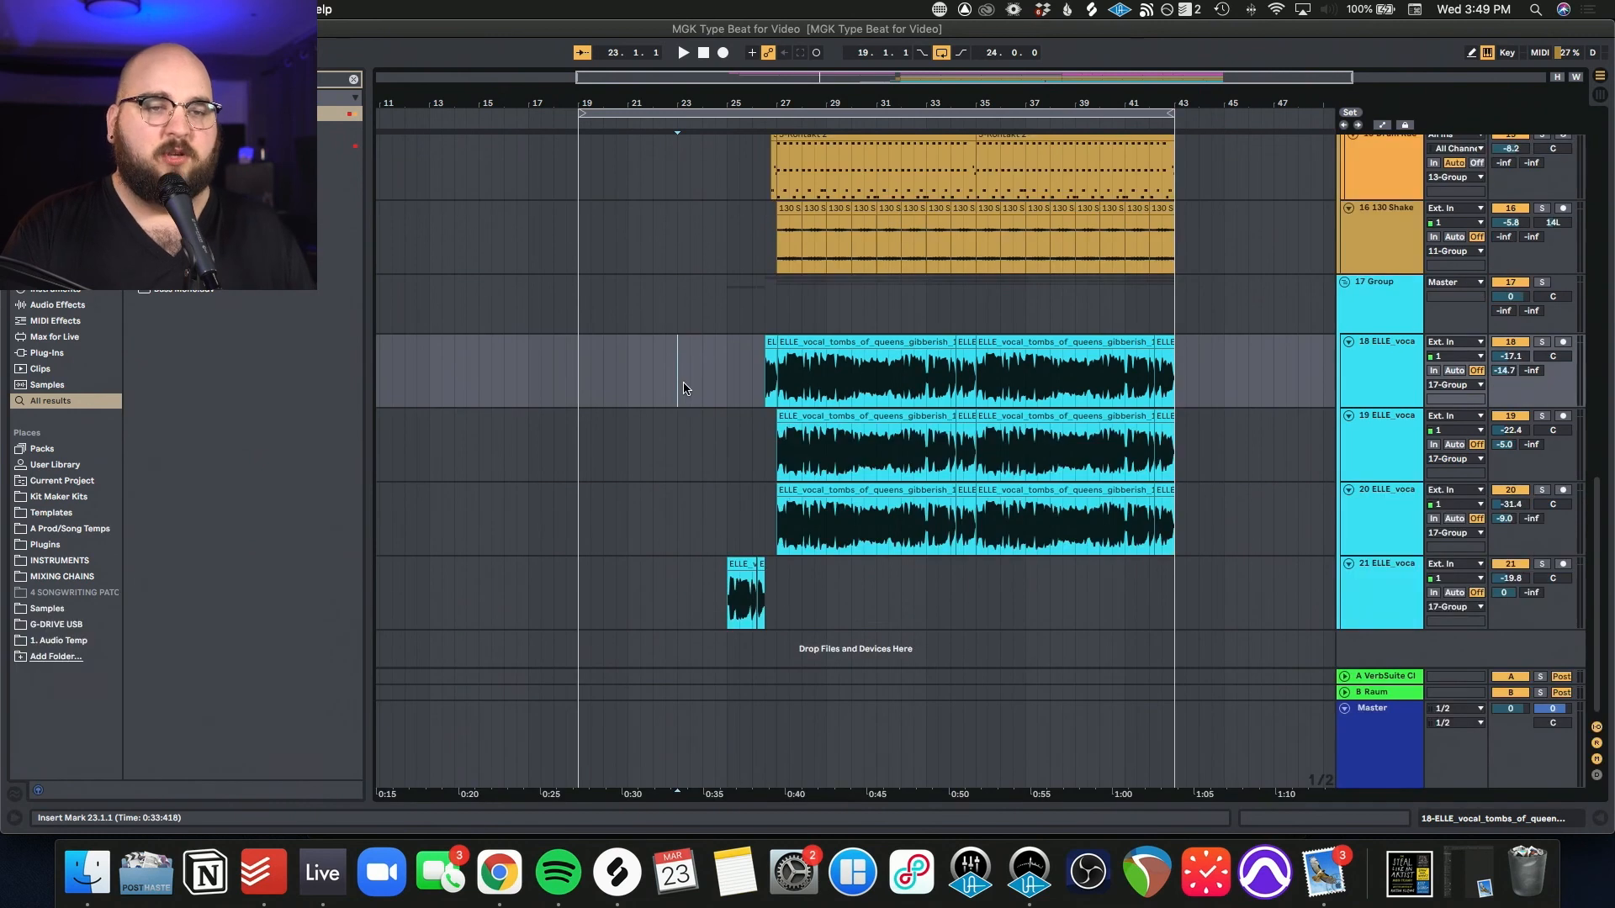
{"action": "key", "text": "space"}
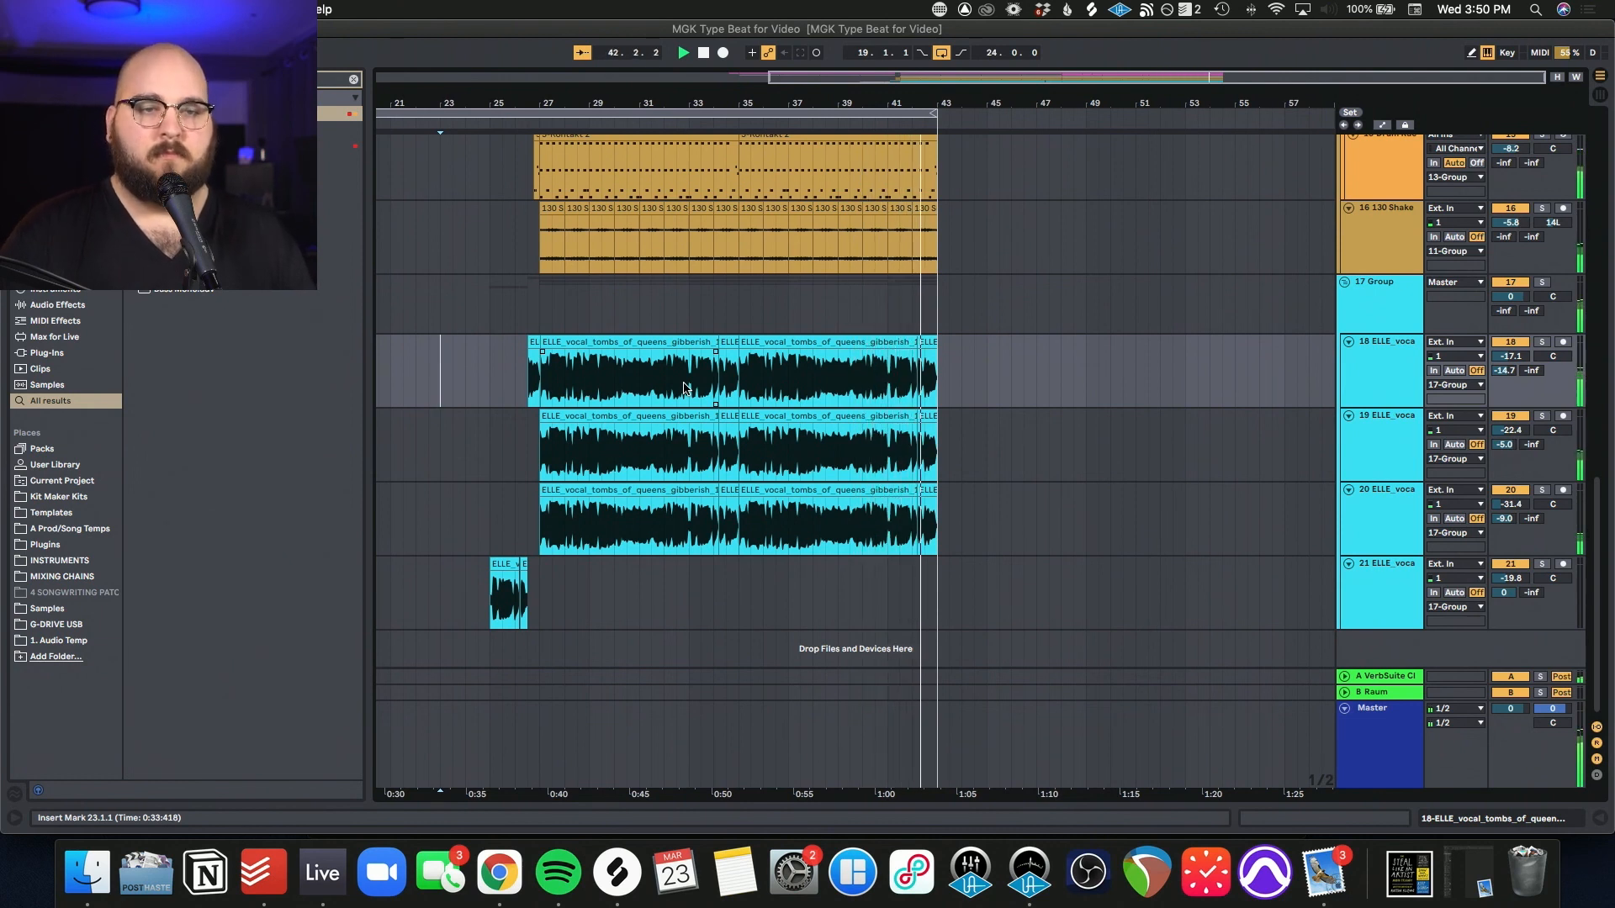
{"action": "key", "text": "space"}
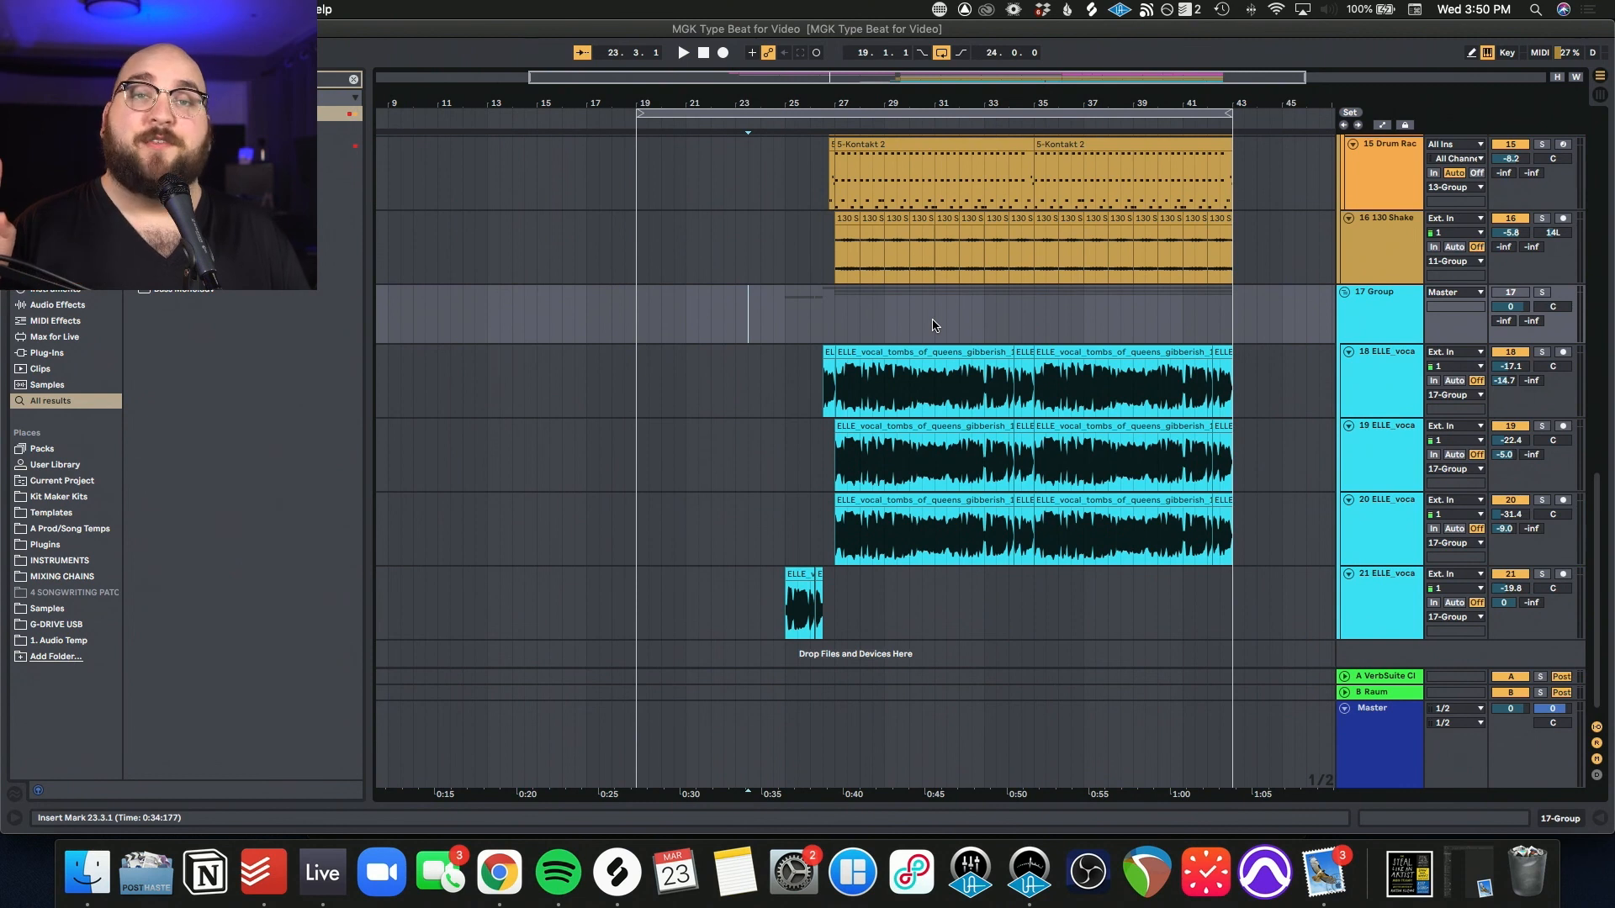